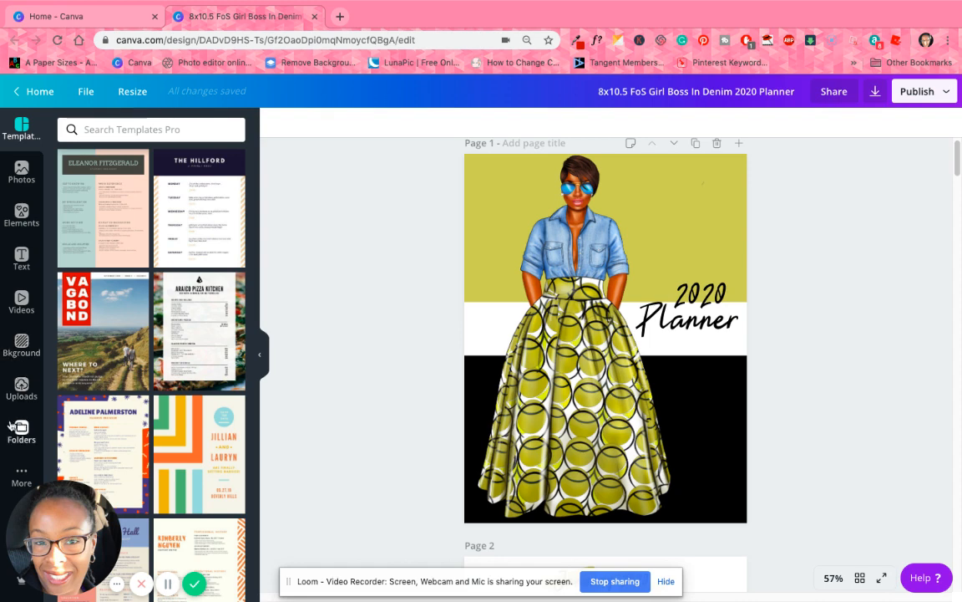
Review all pages of the planner in the grid overview and reopen the cover page for editing
left_click(21, 384)
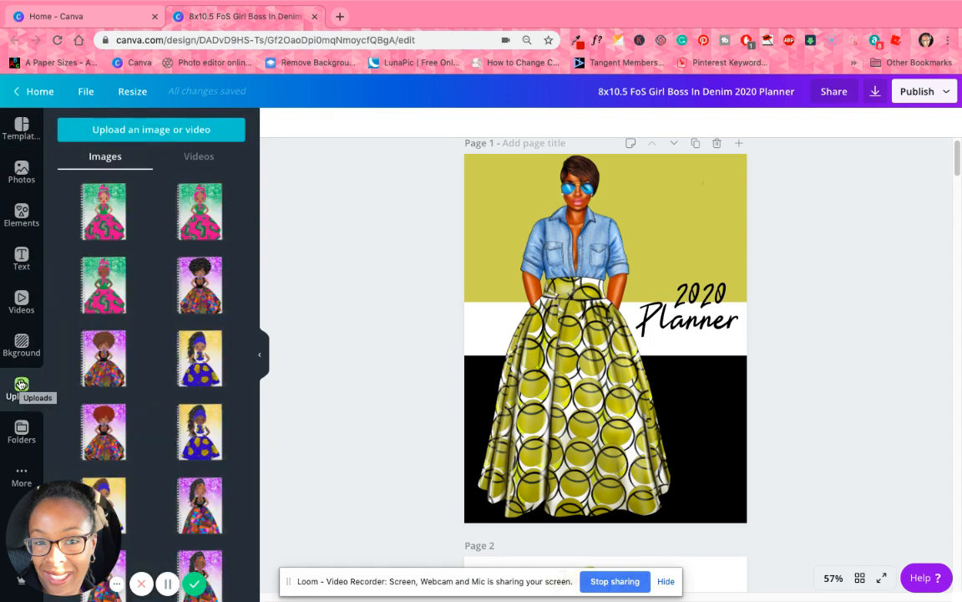
left_click(860, 575)
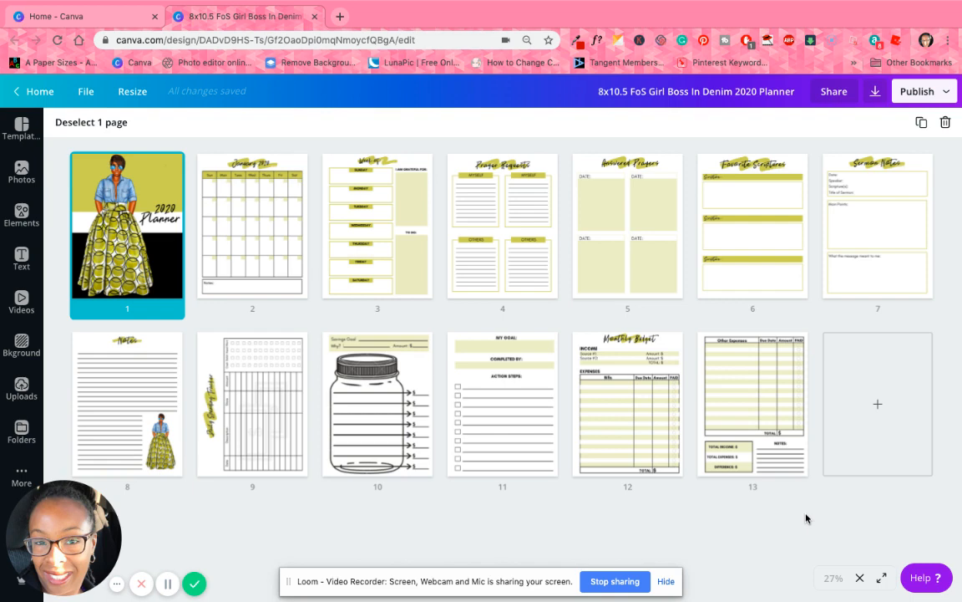
left_click(134, 219)
double_click(135, 220)
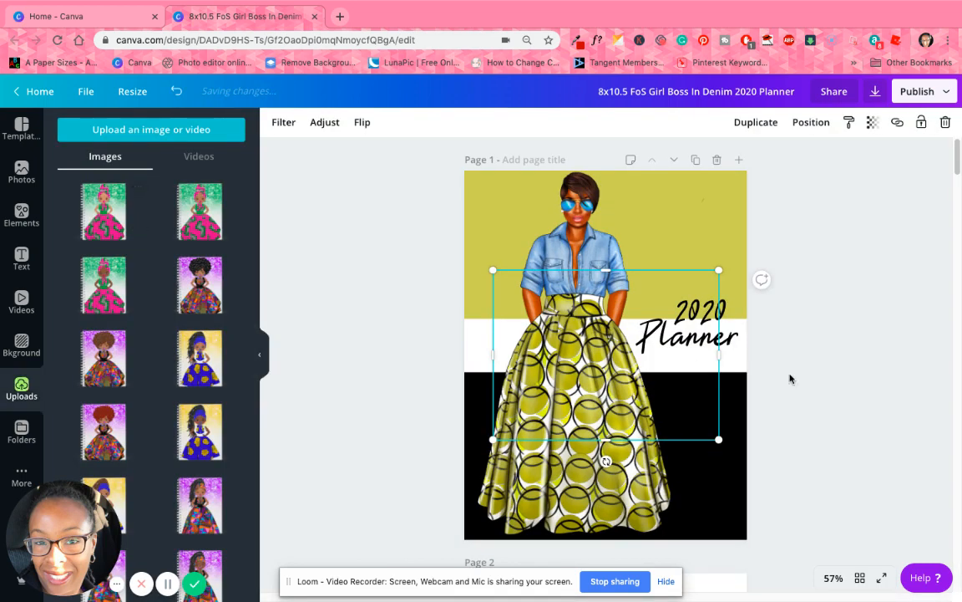
Remove the stray planner mockup image from the cover page and collapse the uploads library
left_click(894, 326)
left_click(654, 316)
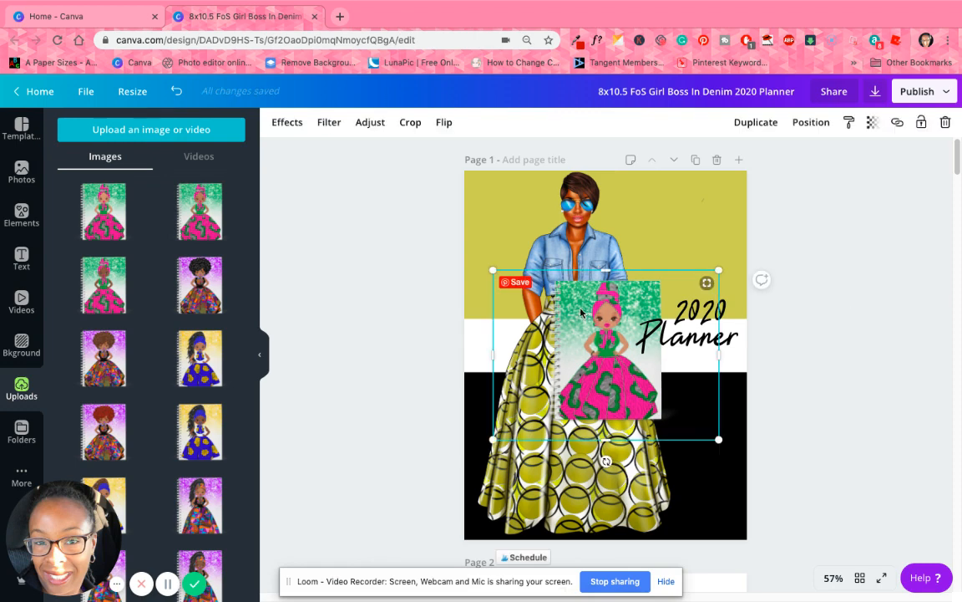
left_click(523, 280)
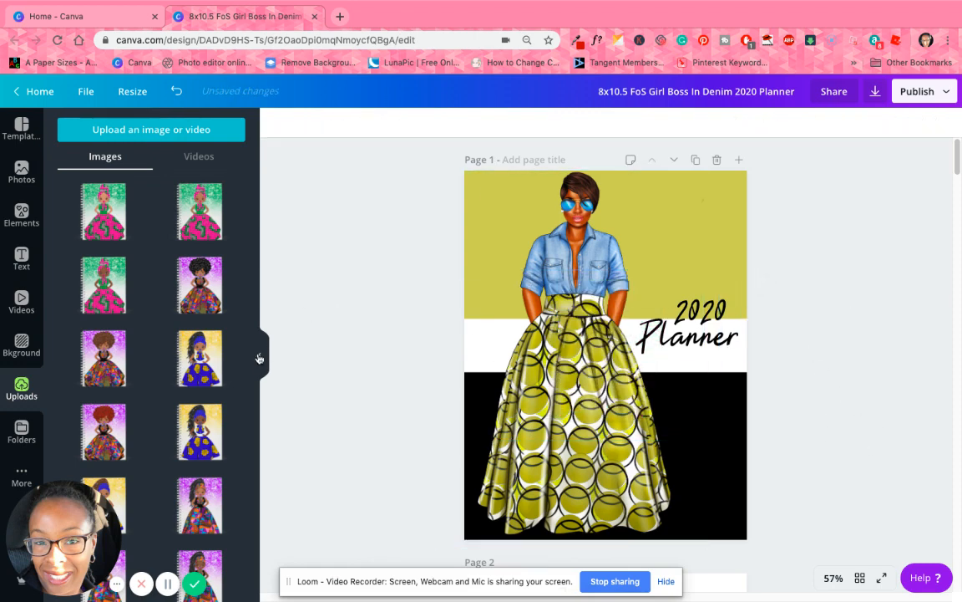
left_click(259, 355)
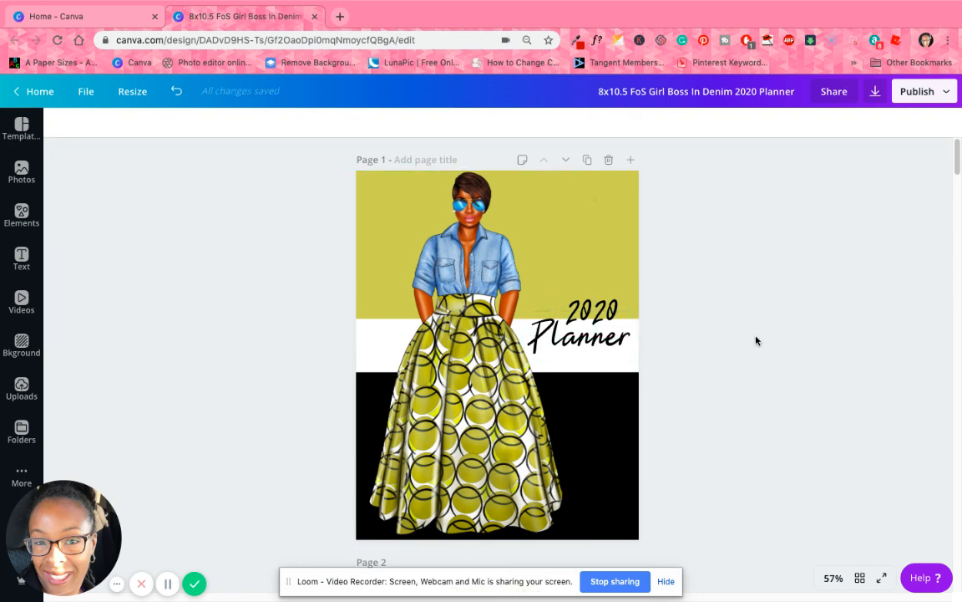
Look over the cover page and the January 2020 calendar page of the planner
scroll(760, 344, "down", 2)
scroll(763, 347, "down", 2)
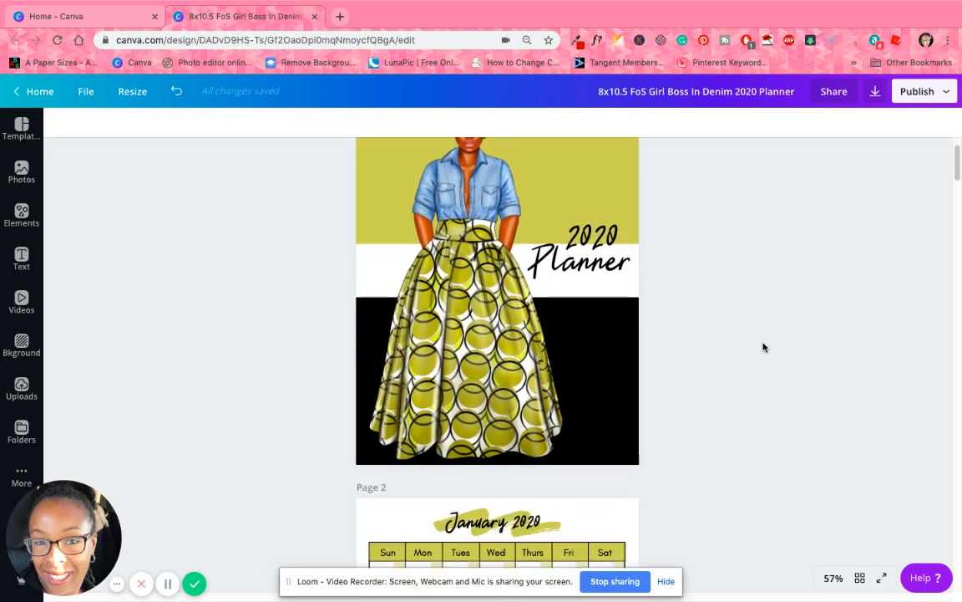
scroll(762, 347, "down", 1)
scroll(762, 345, "down", 2)
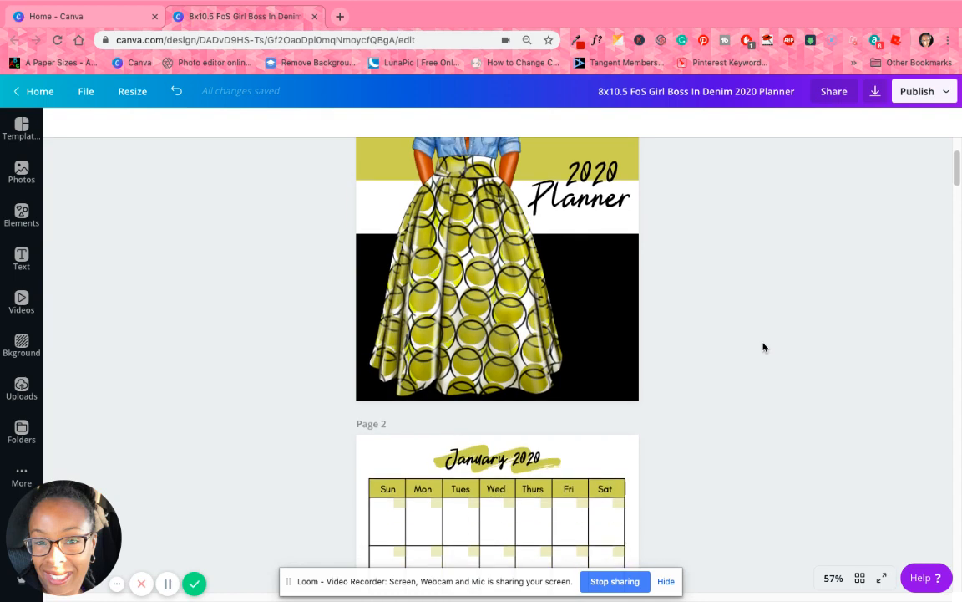
scroll(711, 334, "up", 6)
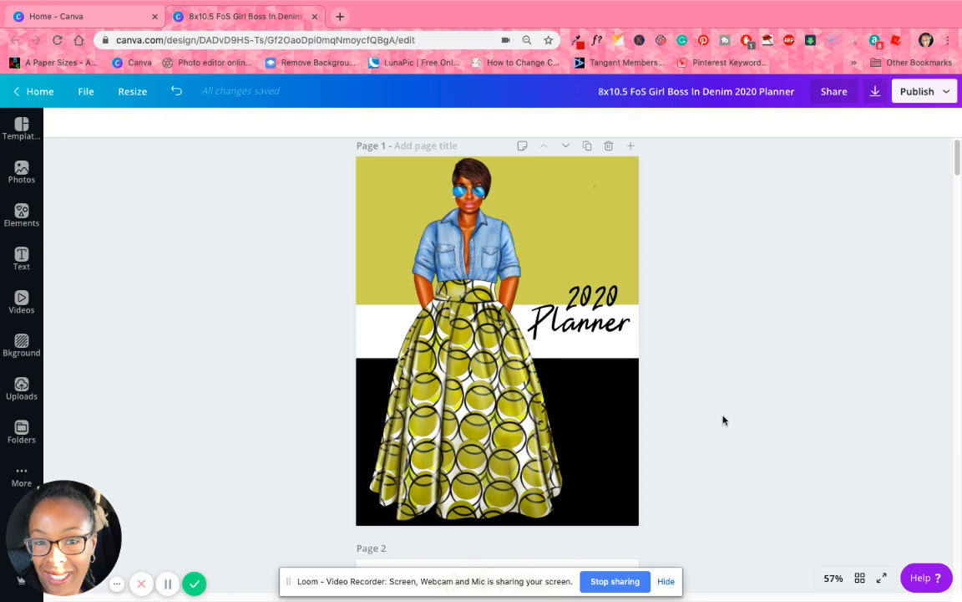
scroll(752, 430, "down", 5)
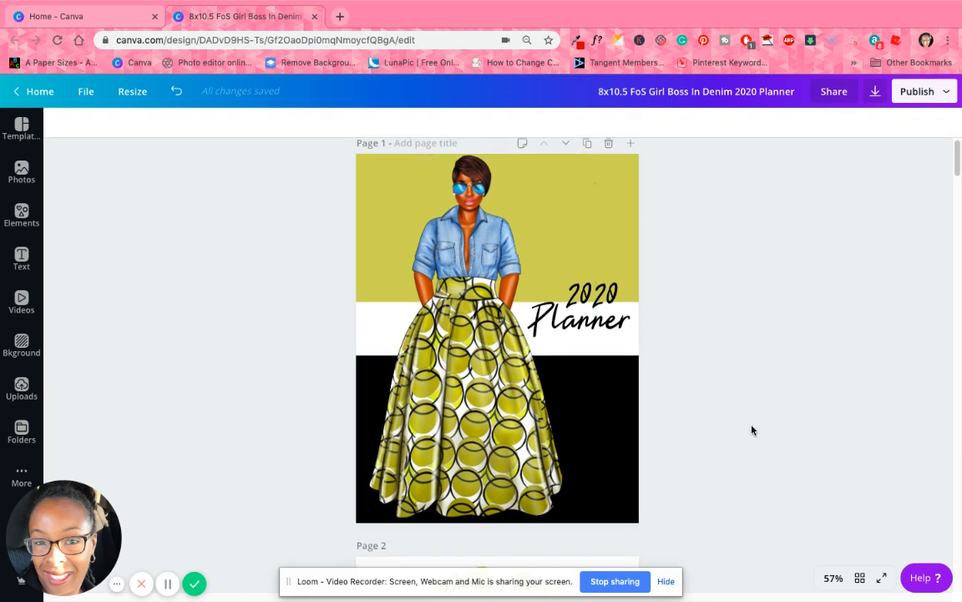
scroll(752, 431, "down", 3)
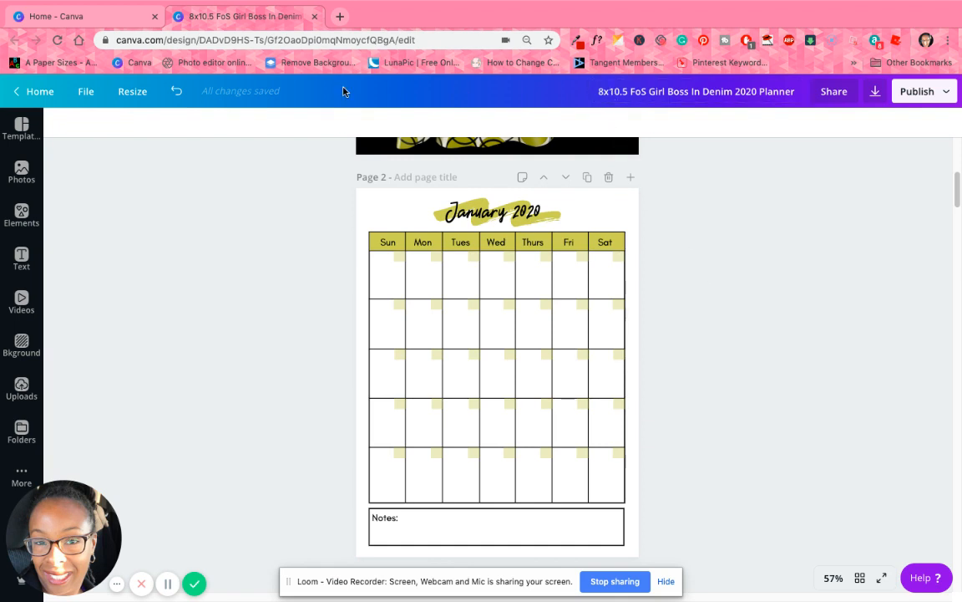
Check the custom dimensions of the design in the resize options and leave them as they are
left_click(124, 93)
left_click(125, 153)
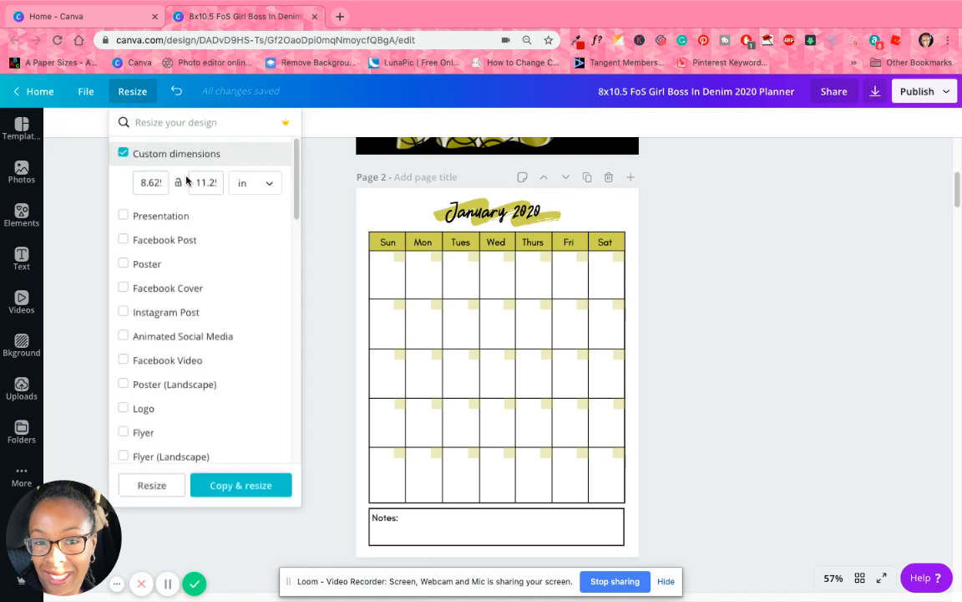
left_click(709, 252)
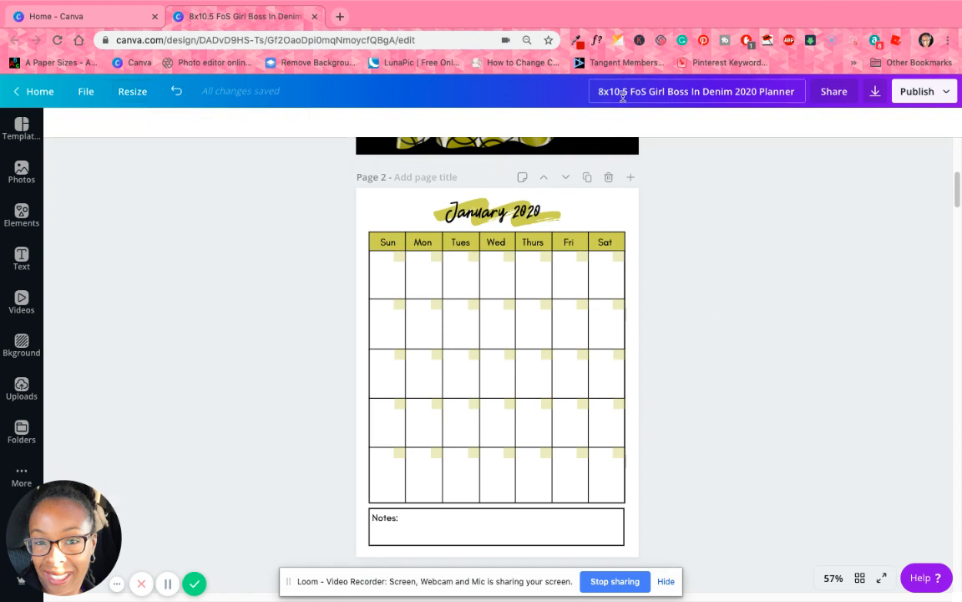
Replace the size in the design's title so it reads 8.5x11 FoS Girl Boss In Denim 2020 Planner
double_click(601, 89)
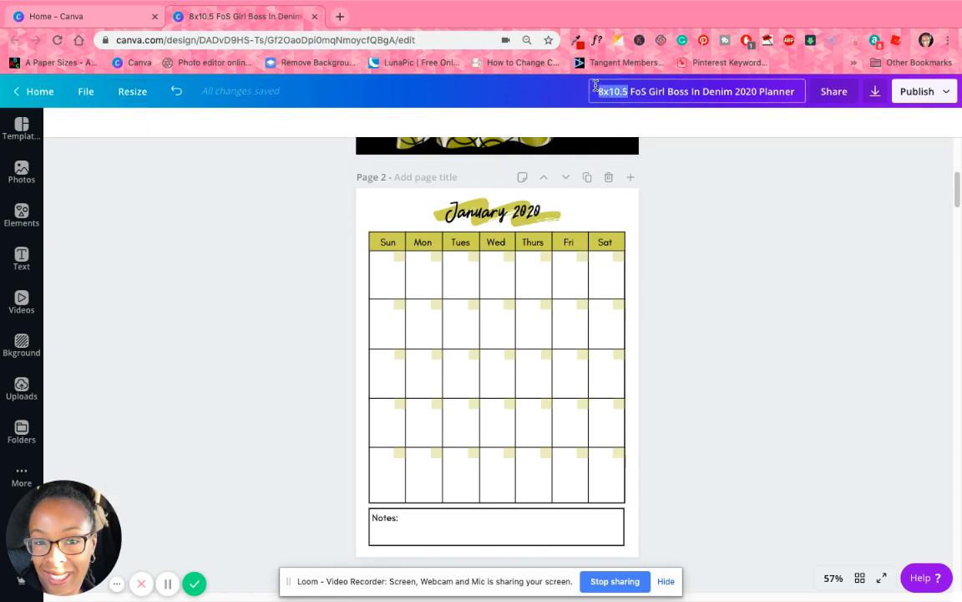
key("BackSpace")
type("8.5x11")
key("Return")
Examine the design's full custom width and height values and the unit in the resize options without resizing
left_click(132, 91)
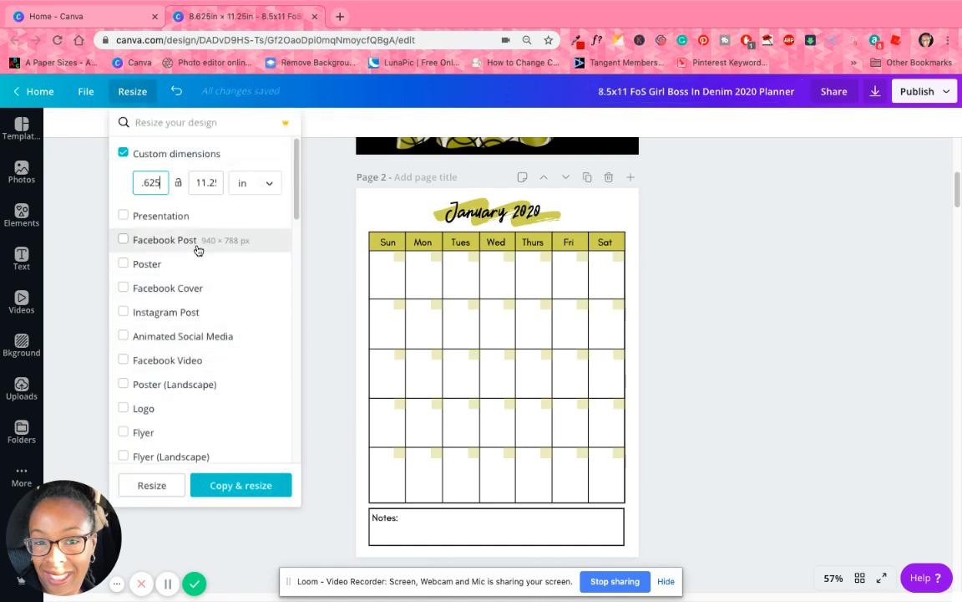
left_click(255, 184)
left_click(256, 184)
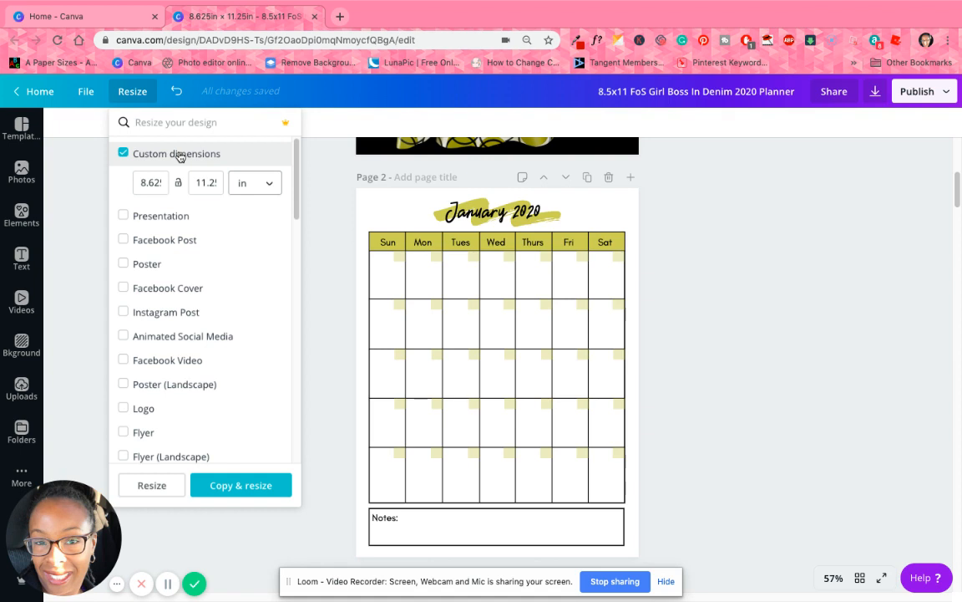
left_click(153, 182)
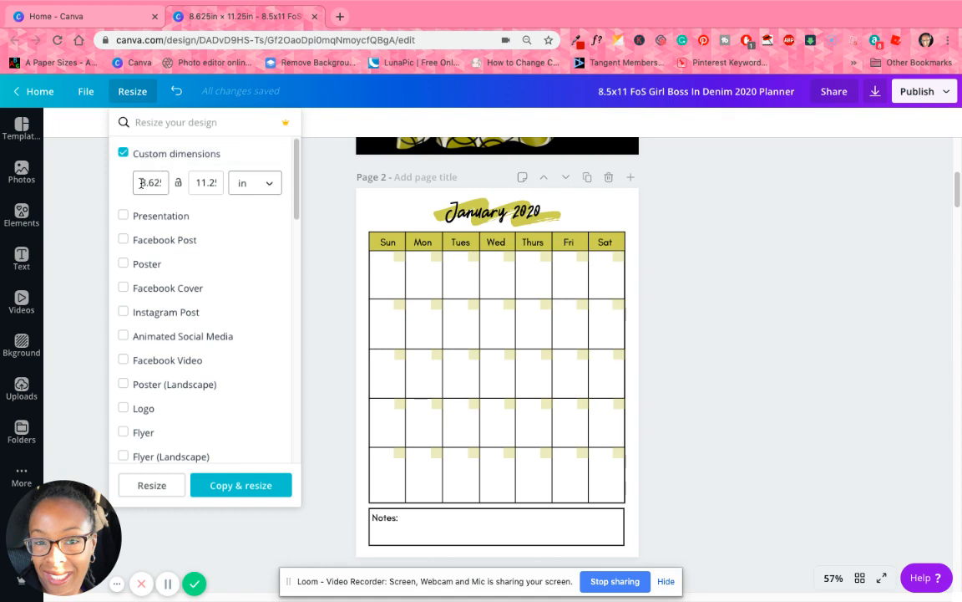
key("Right")
key("Right")
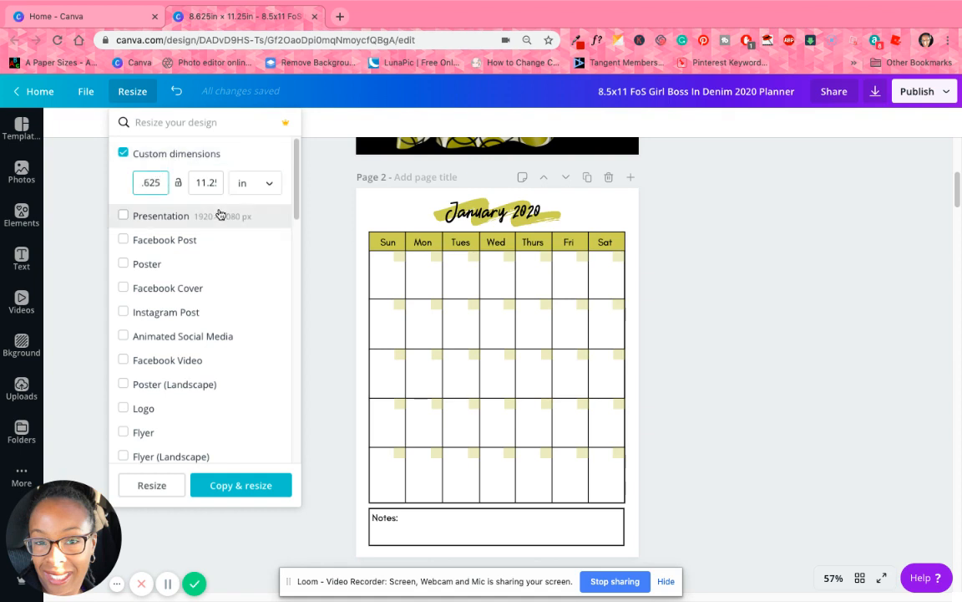
left_click(206, 185)
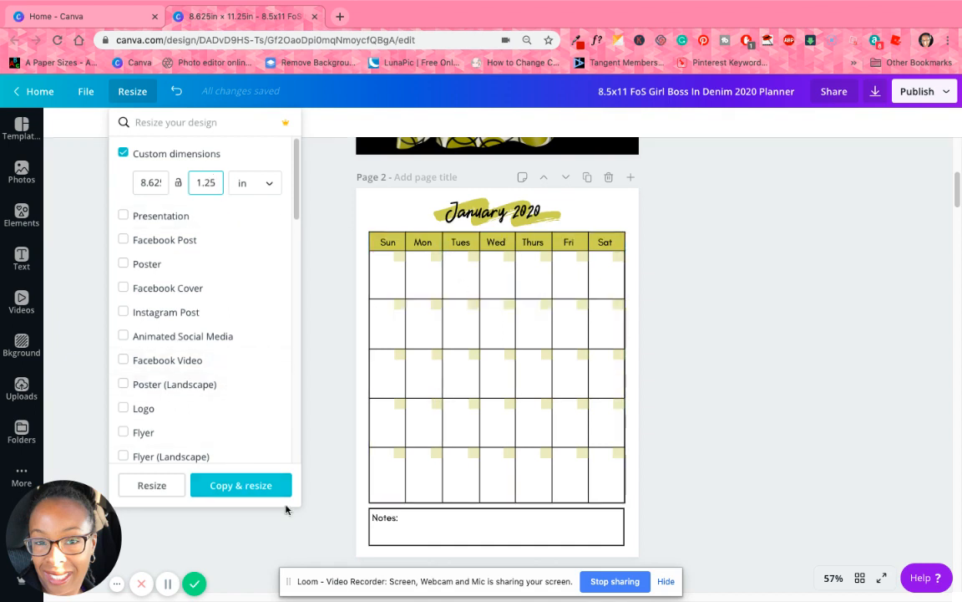
left_click(731, 402)
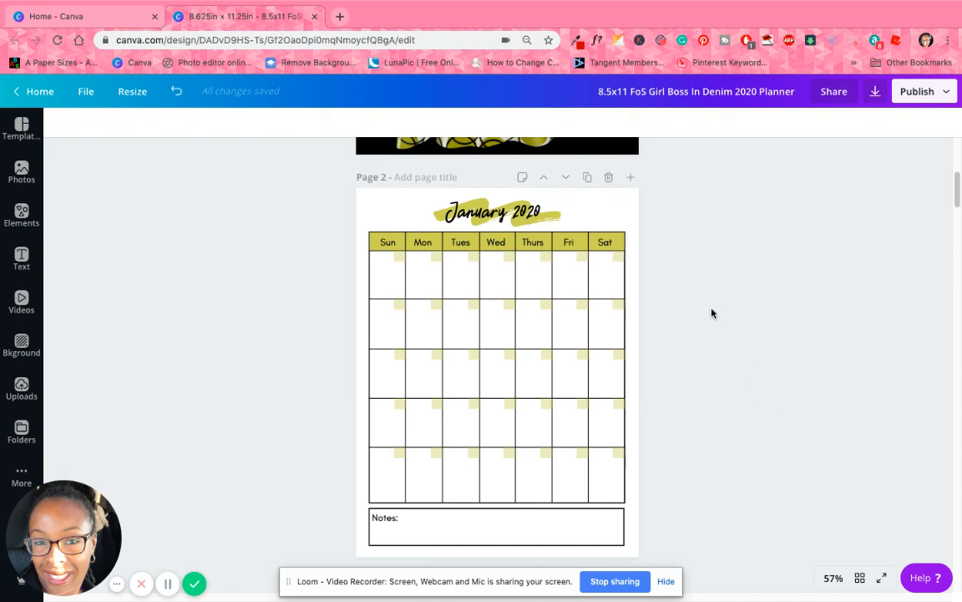
Recolor the brush stroke behind the January 2020 title with the default purple
left_click(550, 224)
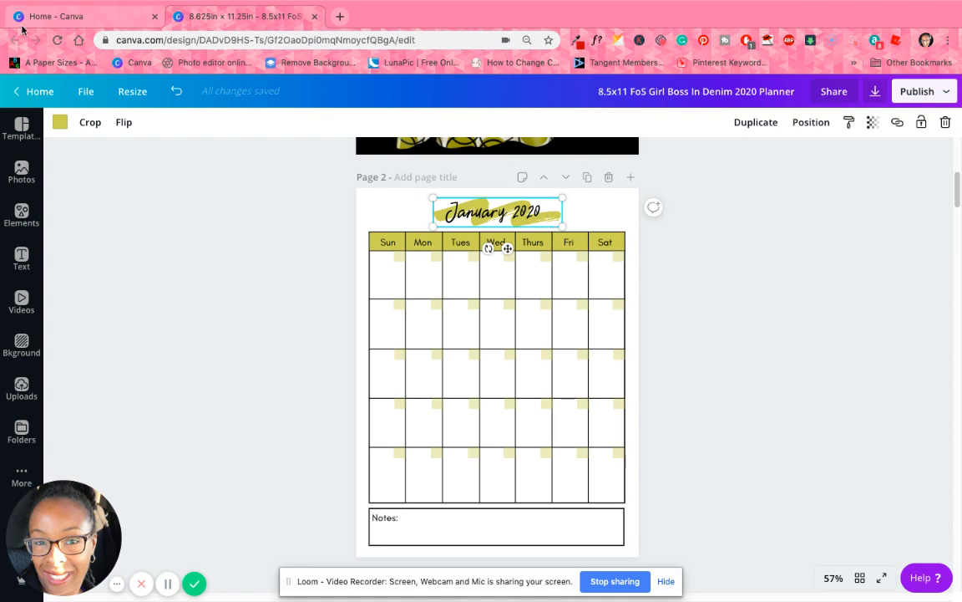
left_click(61, 122)
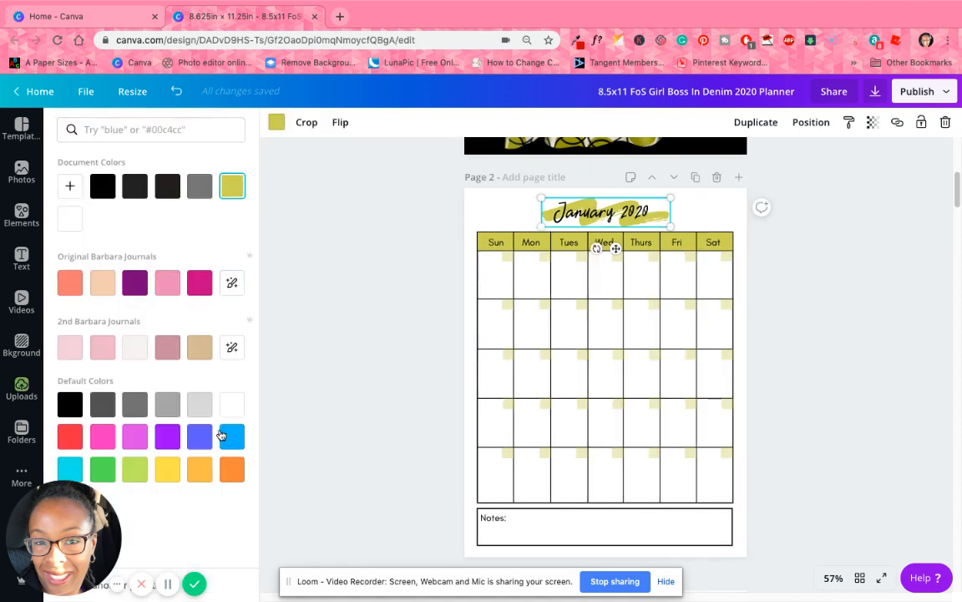
left_click(212, 444)
left_click(171, 437)
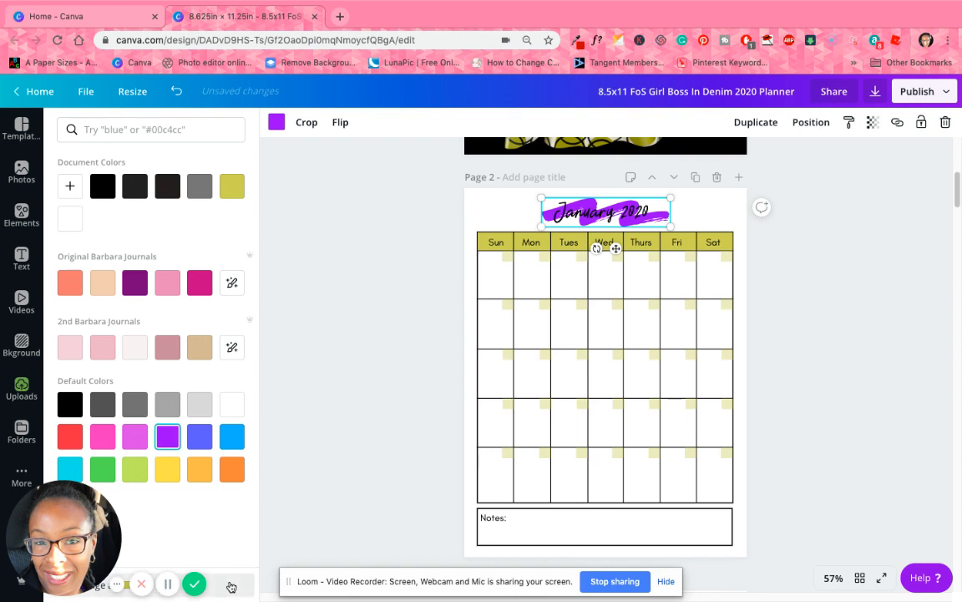
Set the January title's brush stroke back to the olive-green document color and deselect it
left_click_drag(93, 527, 101, 442)
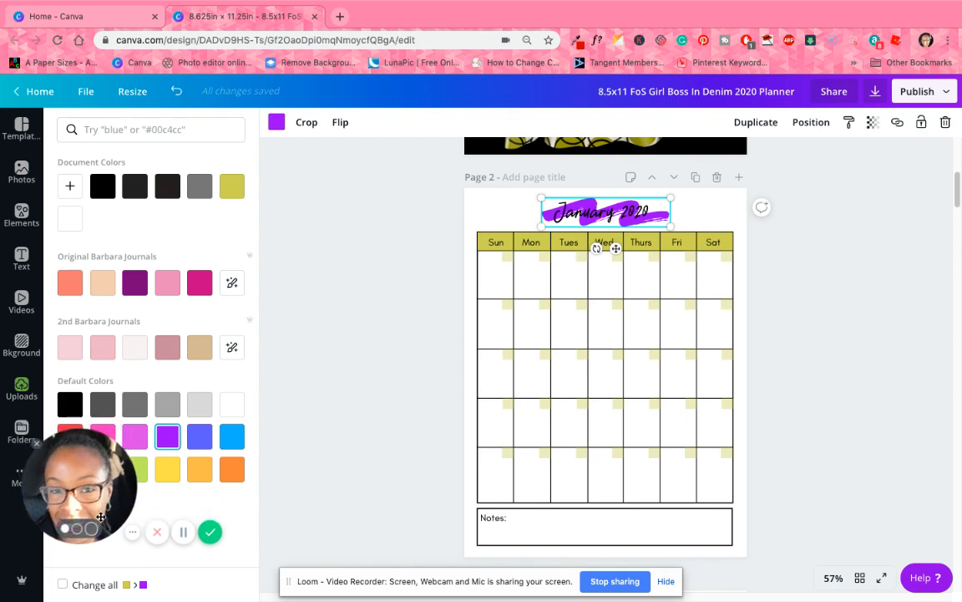
left_click(232, 186)
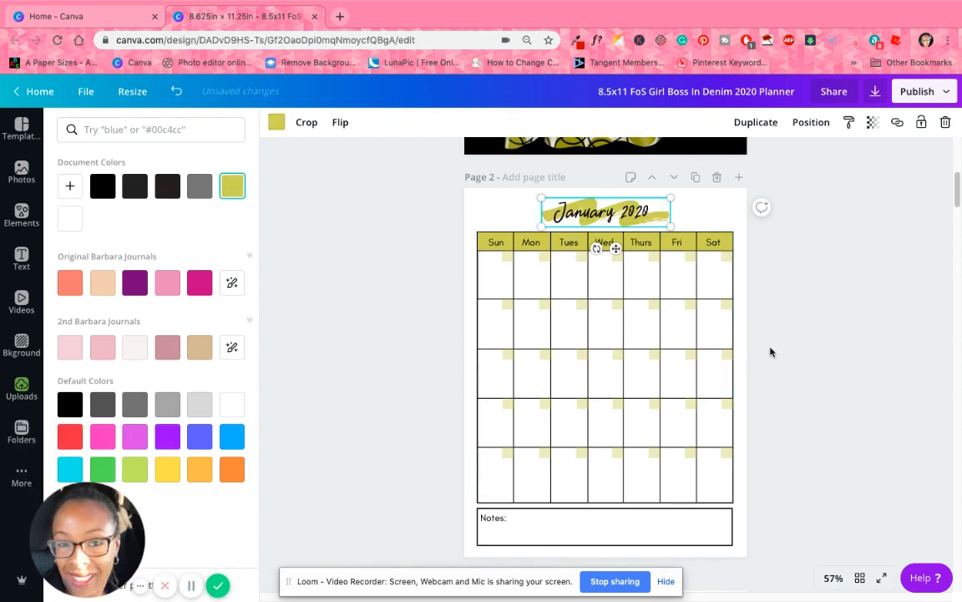
left_click(340, 305)
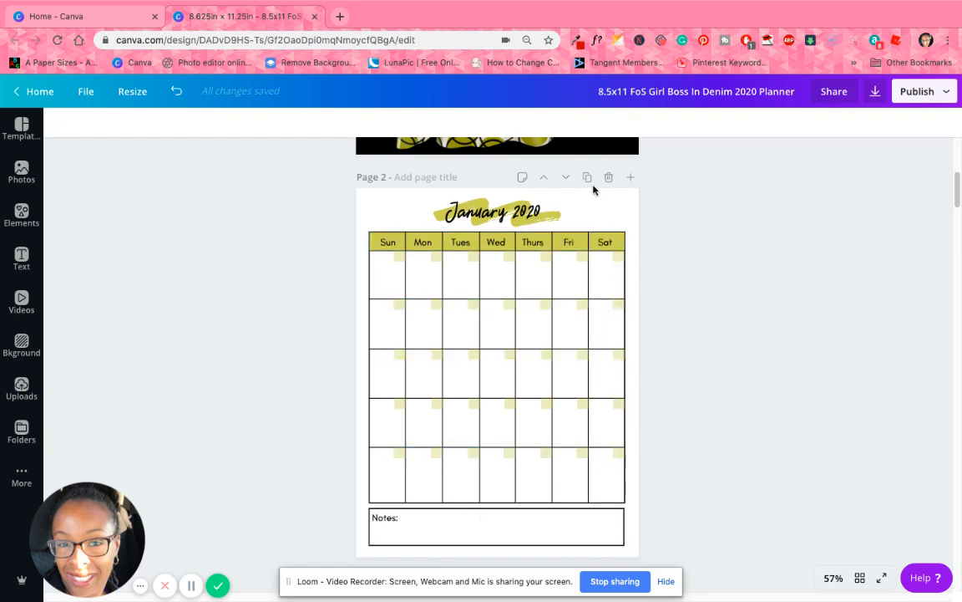
Duplicate the January 2020 calendar page
scroll(584, 301, "down", 2)
scroll(584, 300, "up", 3)
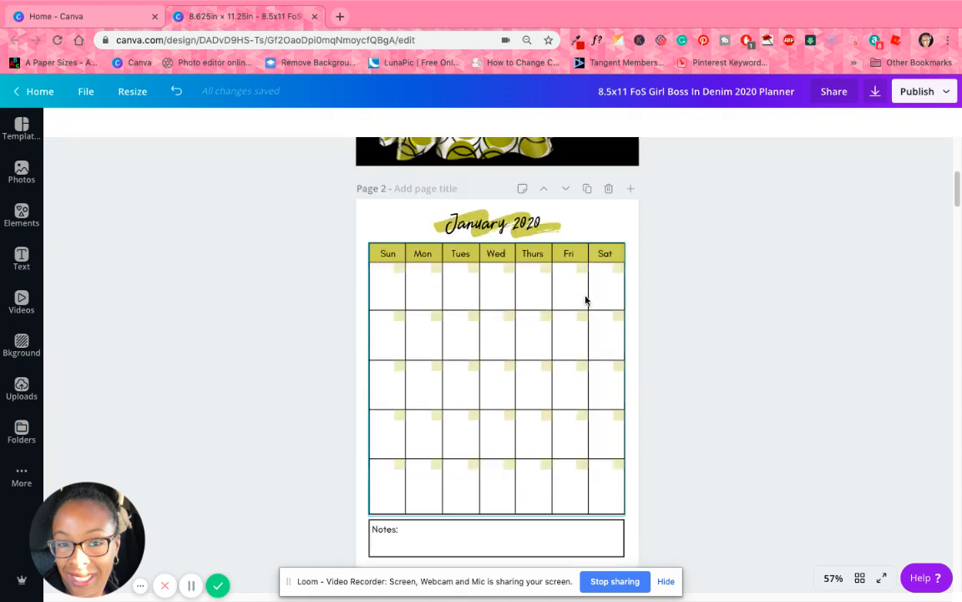
scroll(585, 299, "up", 2)
scroll(709, 339, "down", 2)
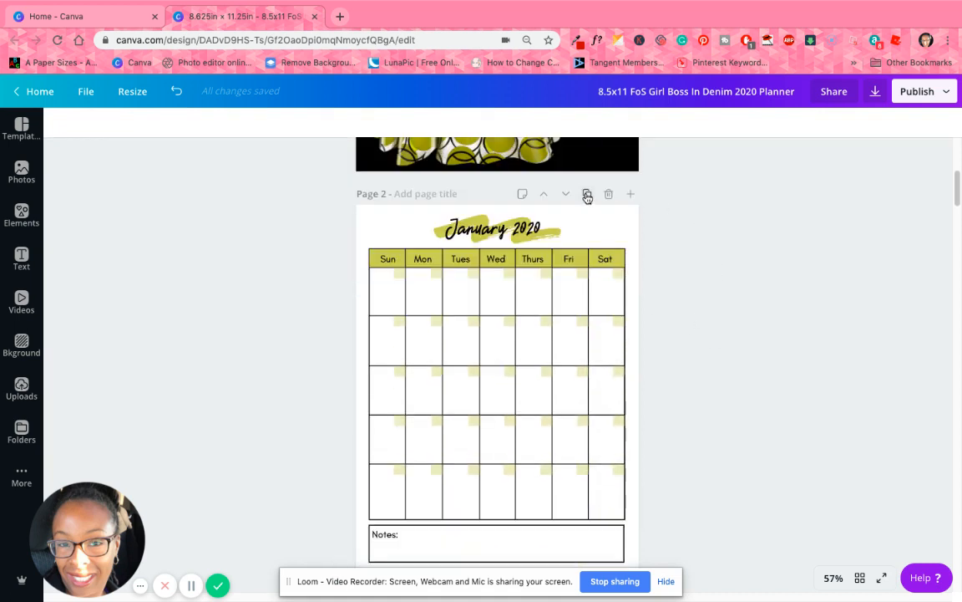
left_click(587, 194)
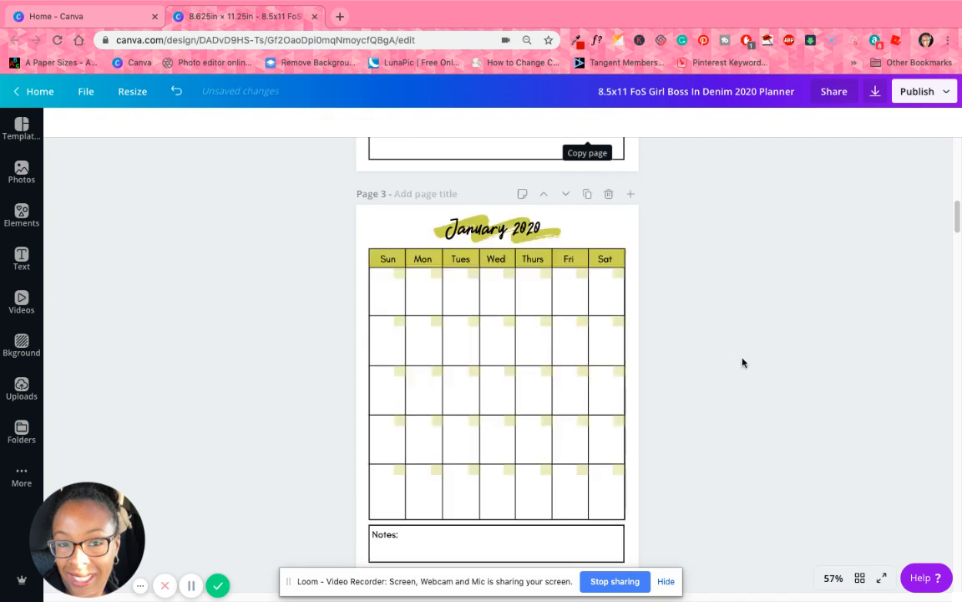
Change the month in the title of the duplicated calendar page to February
left_click(464, 224)
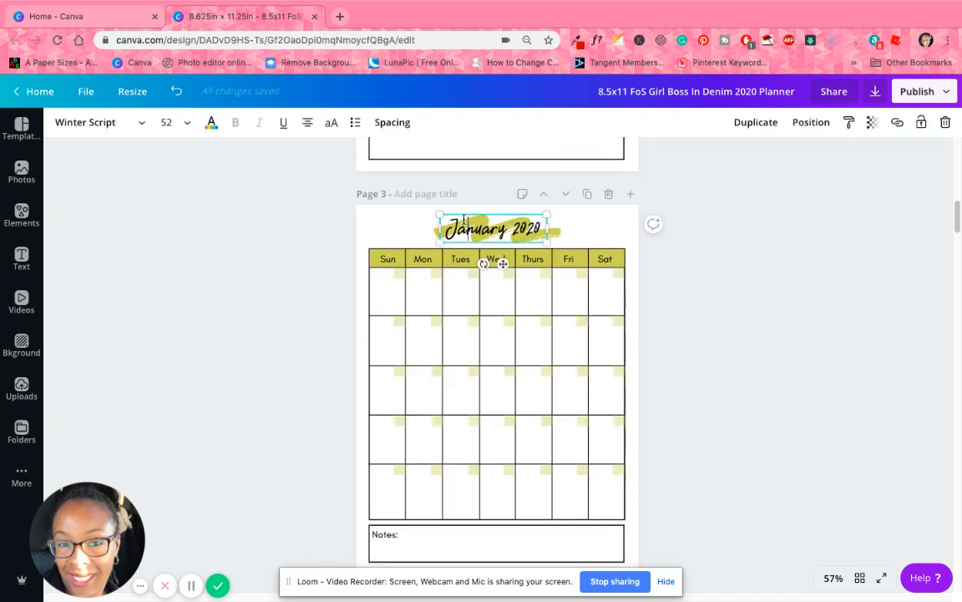
double_click(507, 233)
left_click_drag(504, 230, 426, 219)
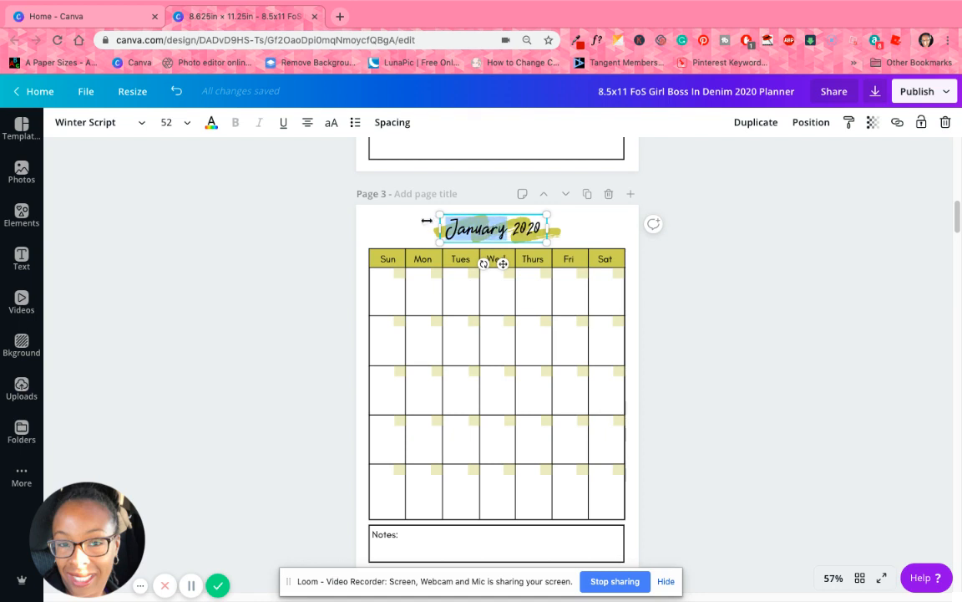
type("February")
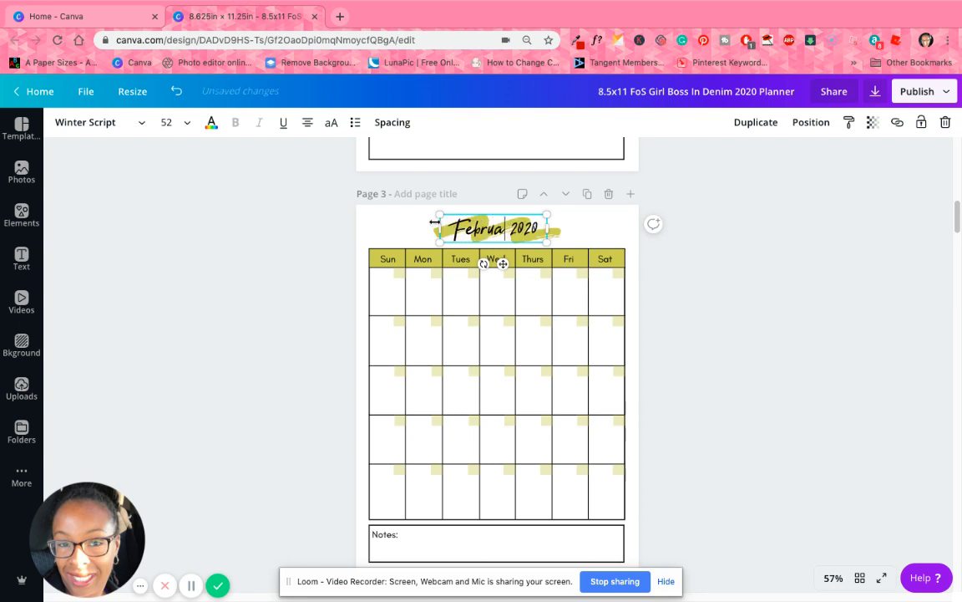
left_click(748, 350)
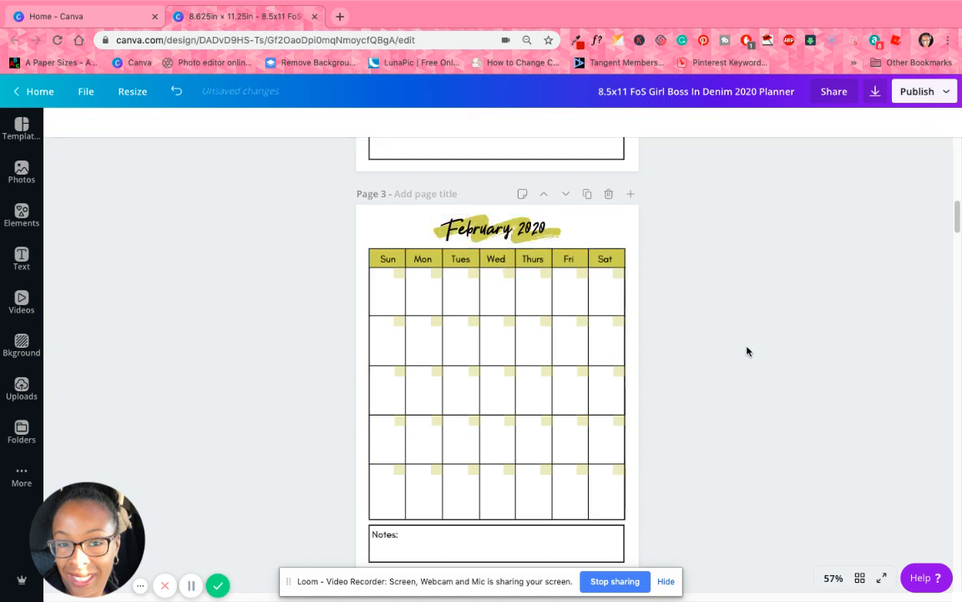
left_click(559, 235)
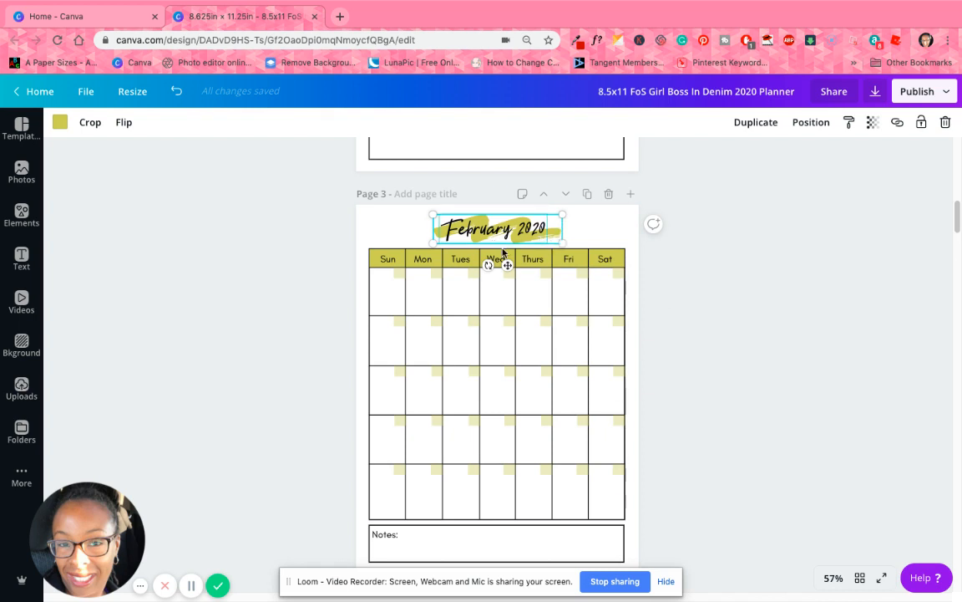
left_click(606, 258)
left_click(616, 260)
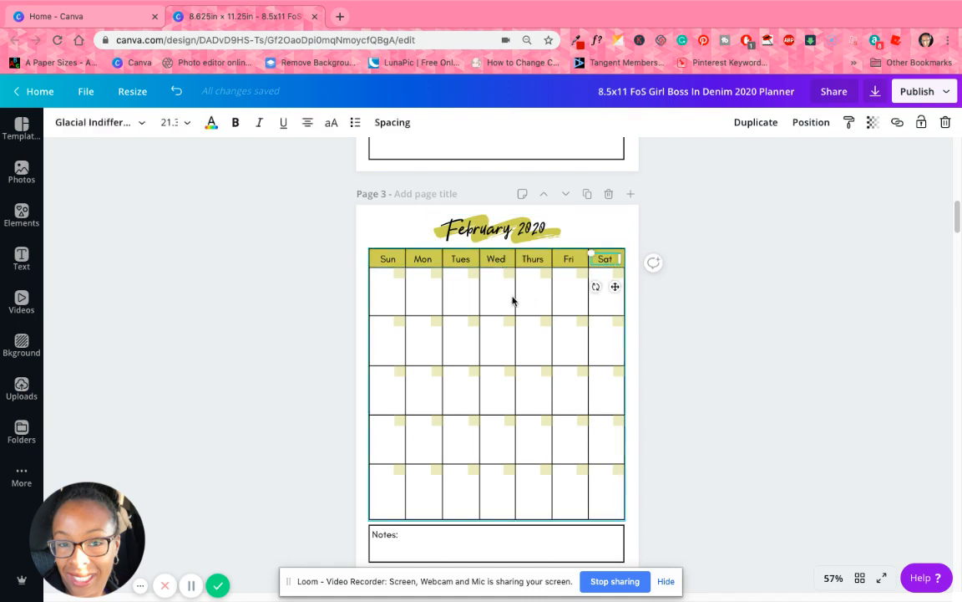
left_click(490, 311)
left_click(479, 301)
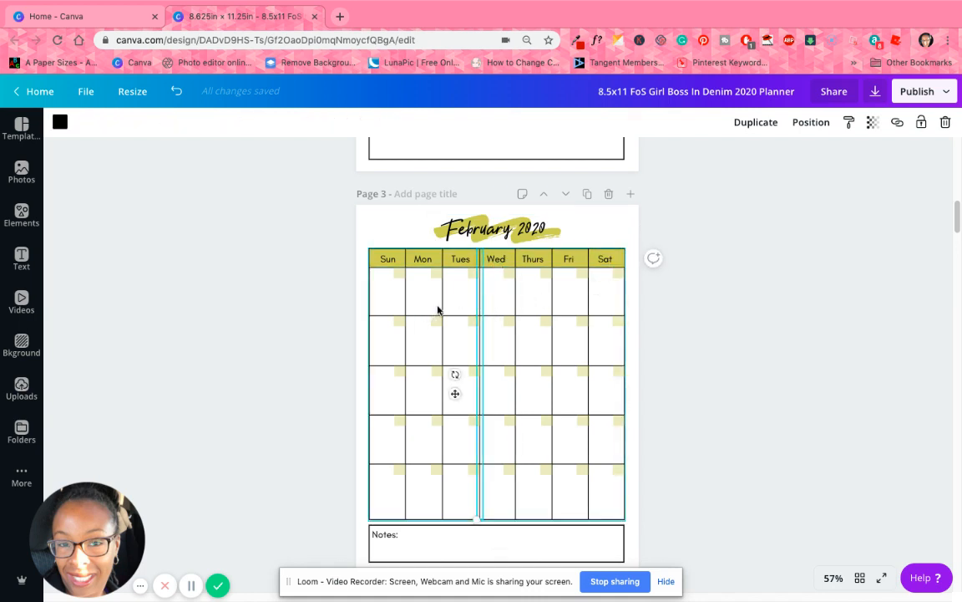
left_click_drag(480, 307, 442, 308)
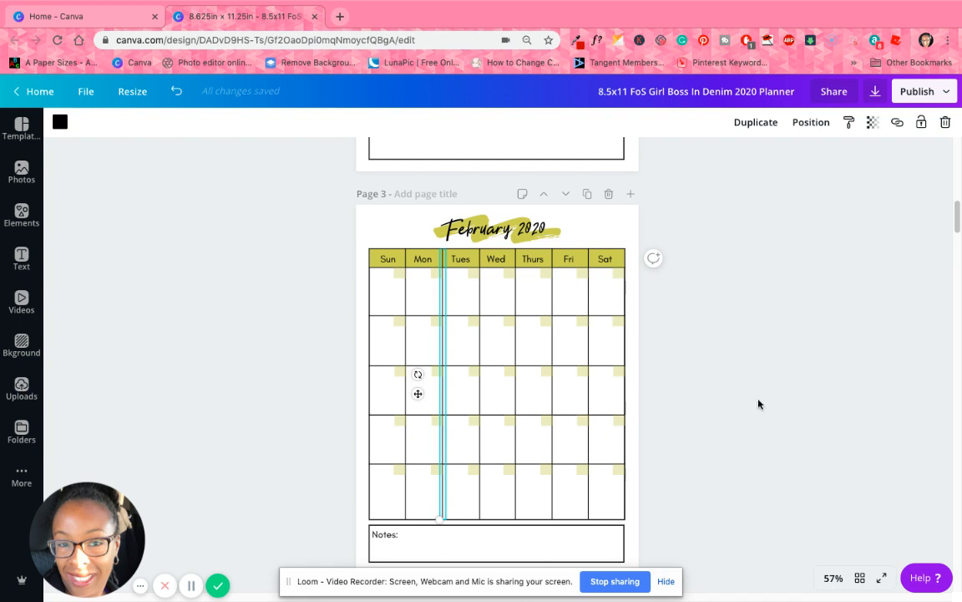
scroll(754, 403, "down", 2)
left_click(747, 422)
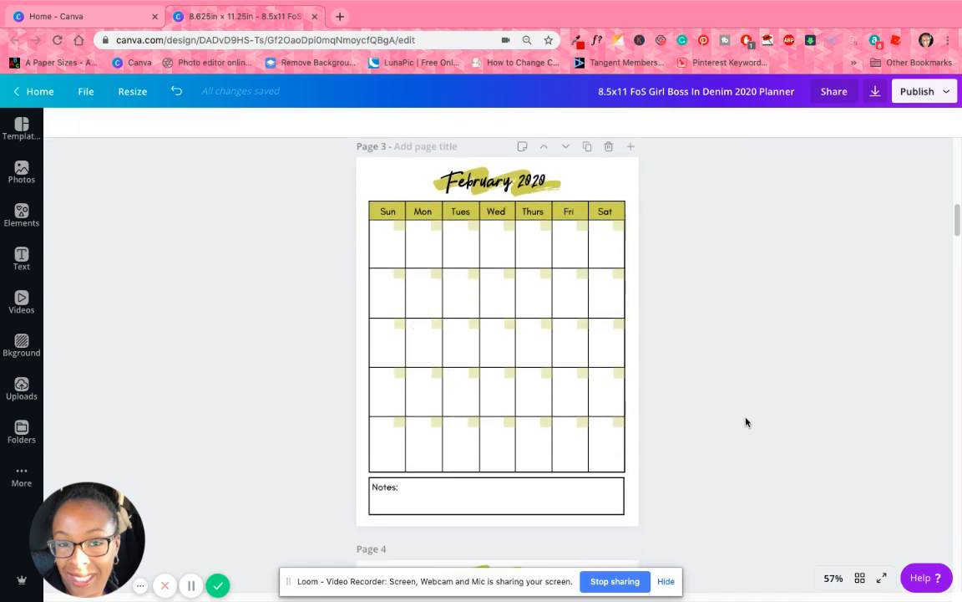
scroll(751, 427, "down", 10)
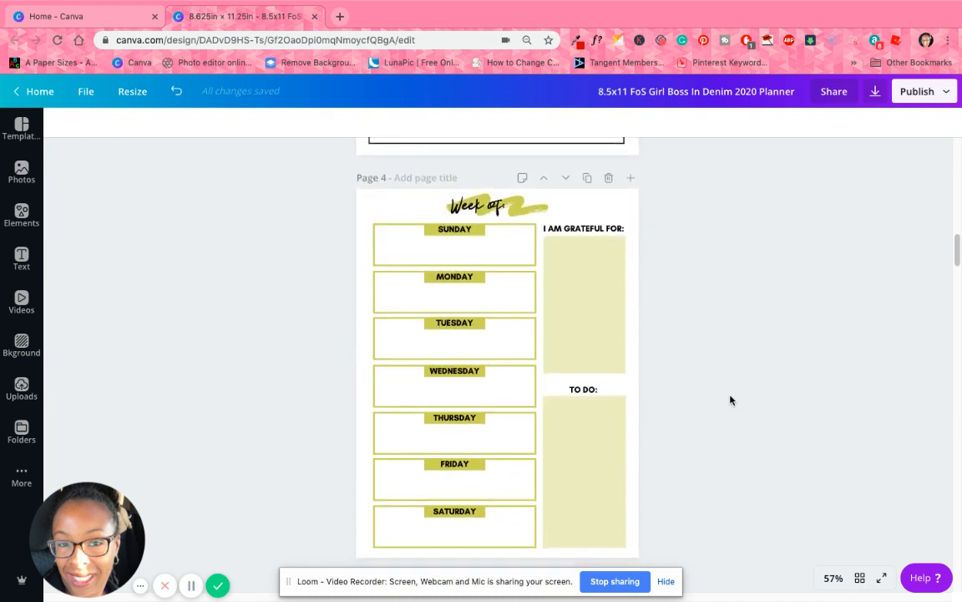
left_click(493, 208)
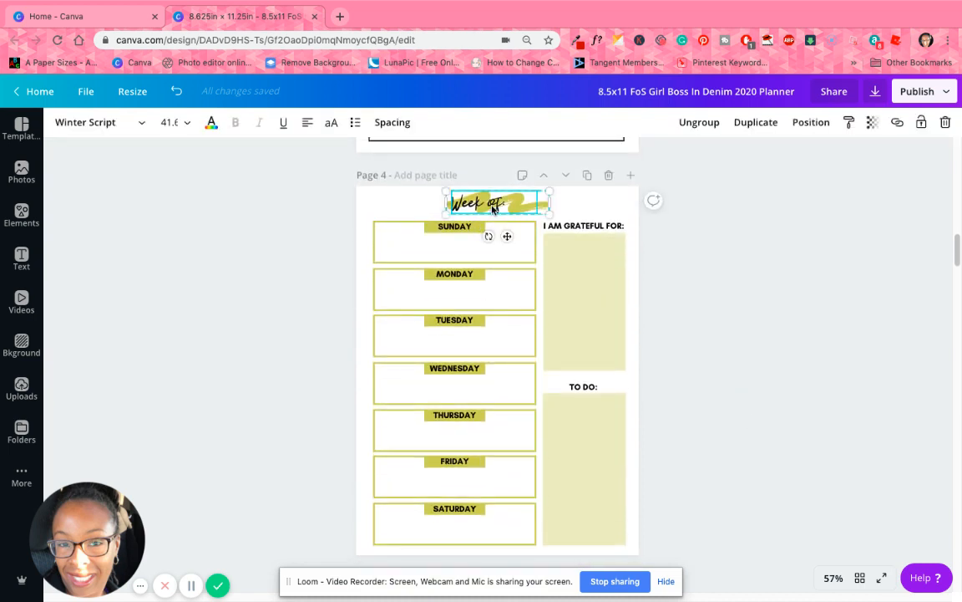
left_click(497, 206)
left_click(767, 320)
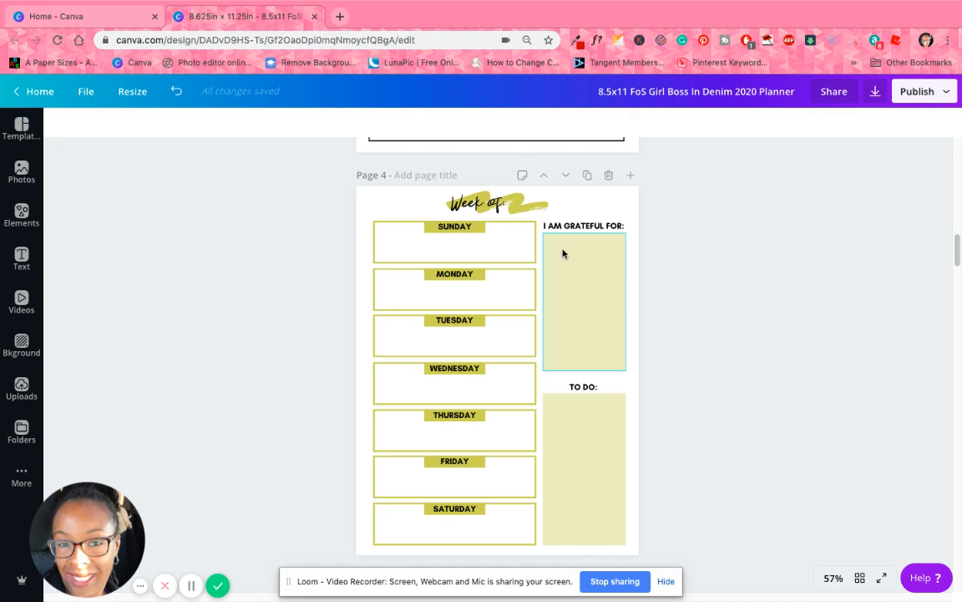
Shrink the I AM GRATEFUL FOR box from its upper edge to about 1.7 in high and move its heading down onto it
left_click(589, 297)
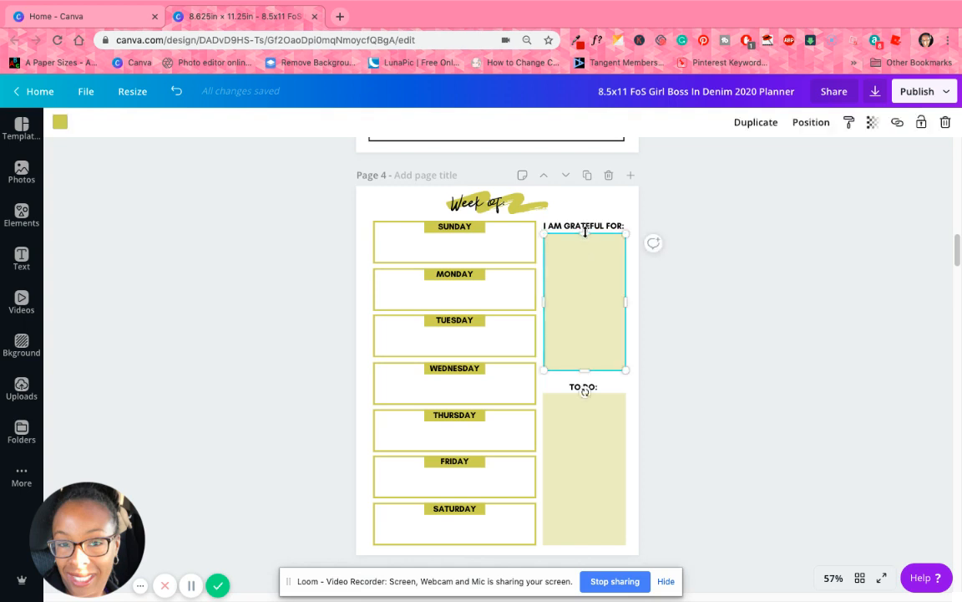
left_click_drag(585, 233, 583, 316)
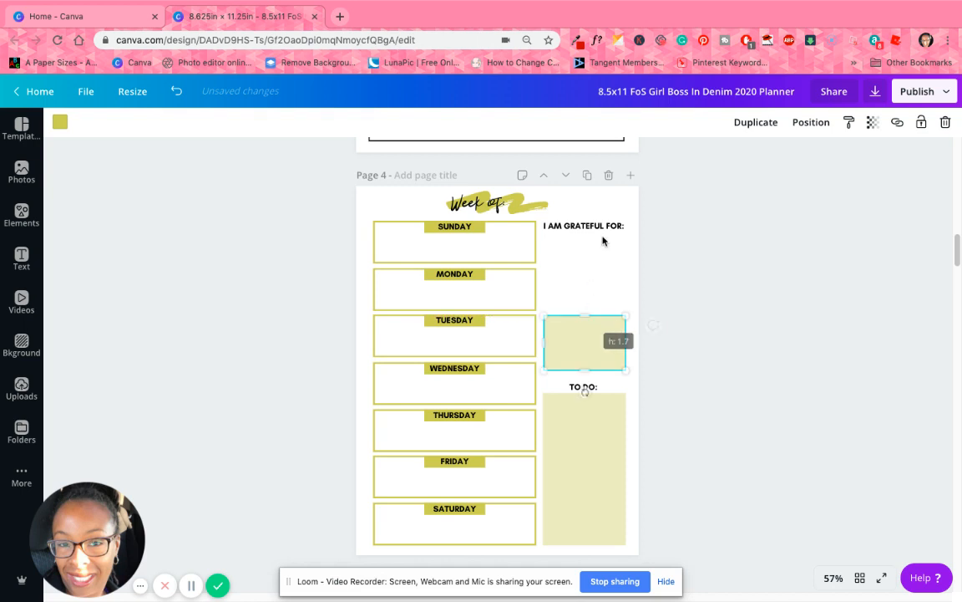
left_click_drag(602, 227, 598, 308)
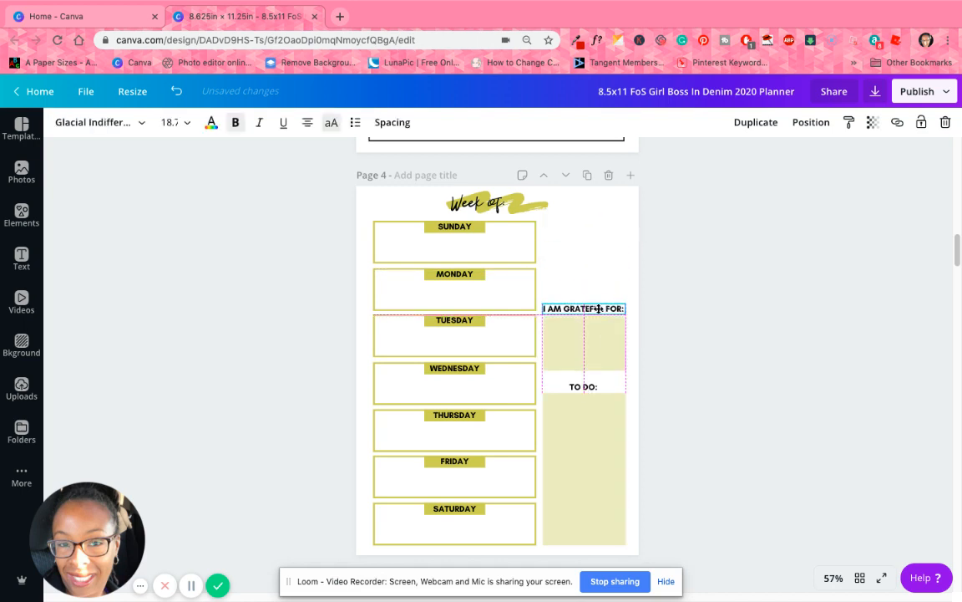
left_click(670, 328)
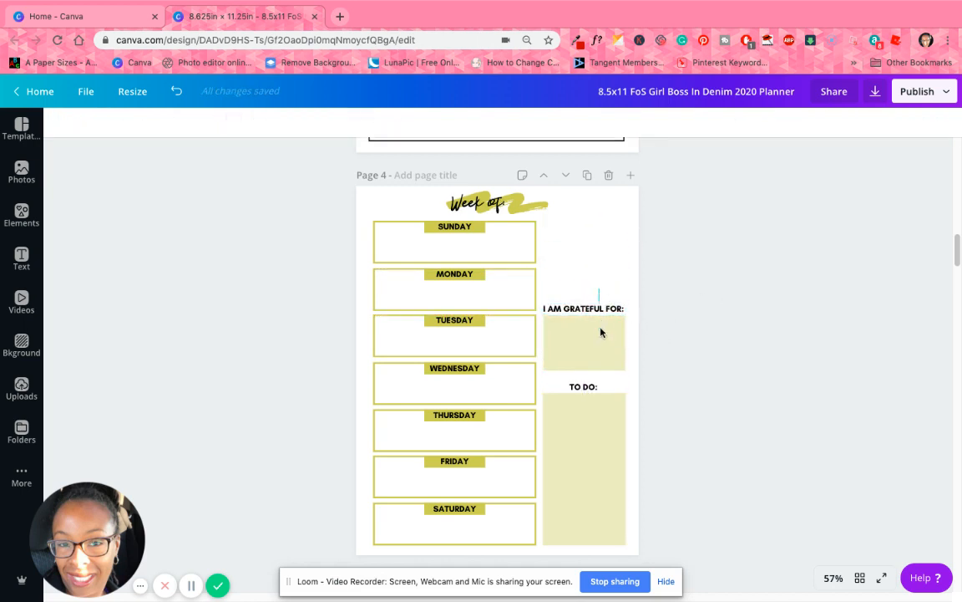
Group the I AM GRATEFUL FOR heading with its box and move the group up level with the SUNDAY box
left_click_drag(600, 332, 547, 376)
left_click(728, 123)
left_click_drag(589, 330, 590, 248)
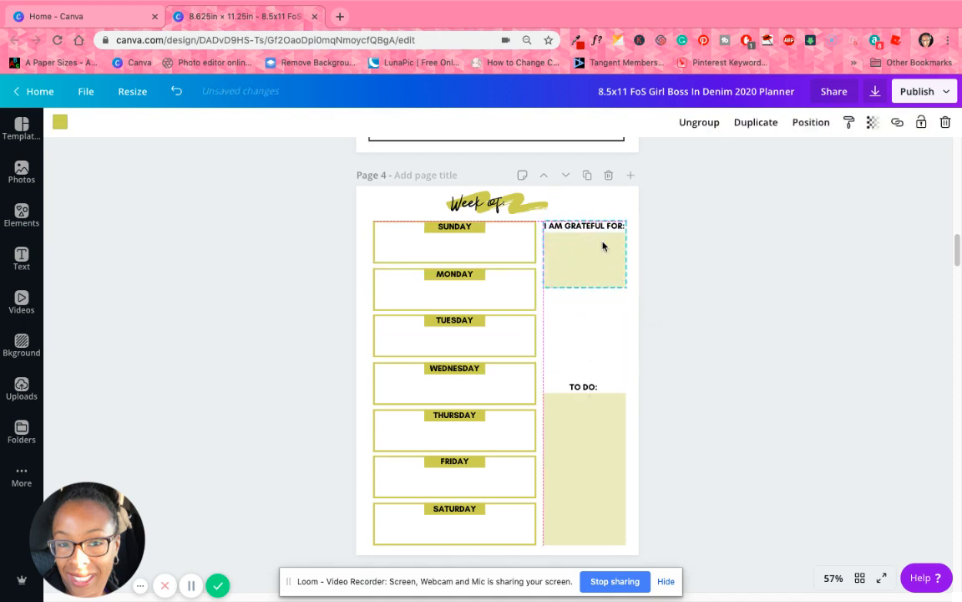
Duplicate the gratitude group, place the copy between the original and TO DO, and change the copy's heading to INSPIRATION:
left_click(756, 122)
left_click_drag(595, 262, 588, 332)
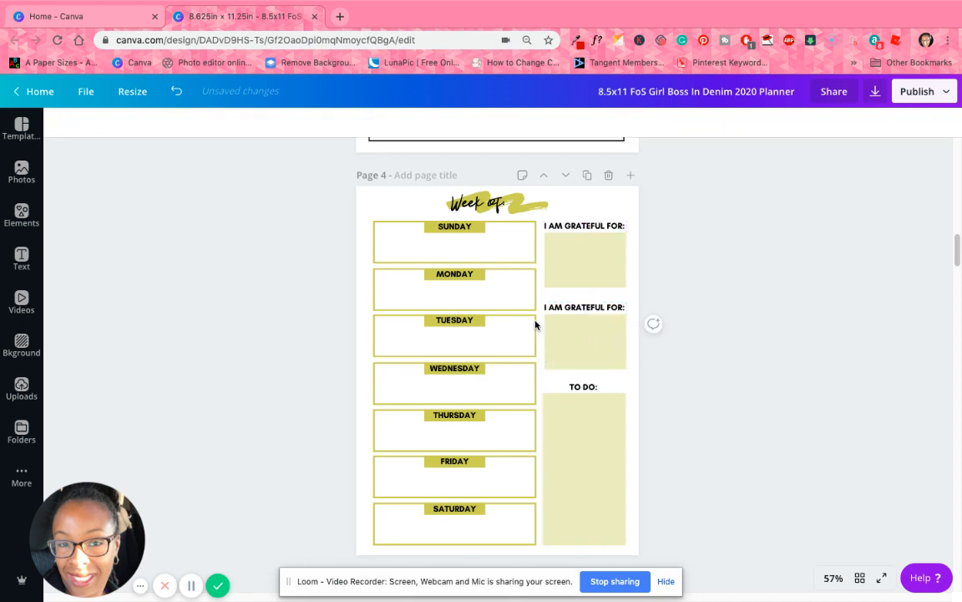
double_click(576, 309)
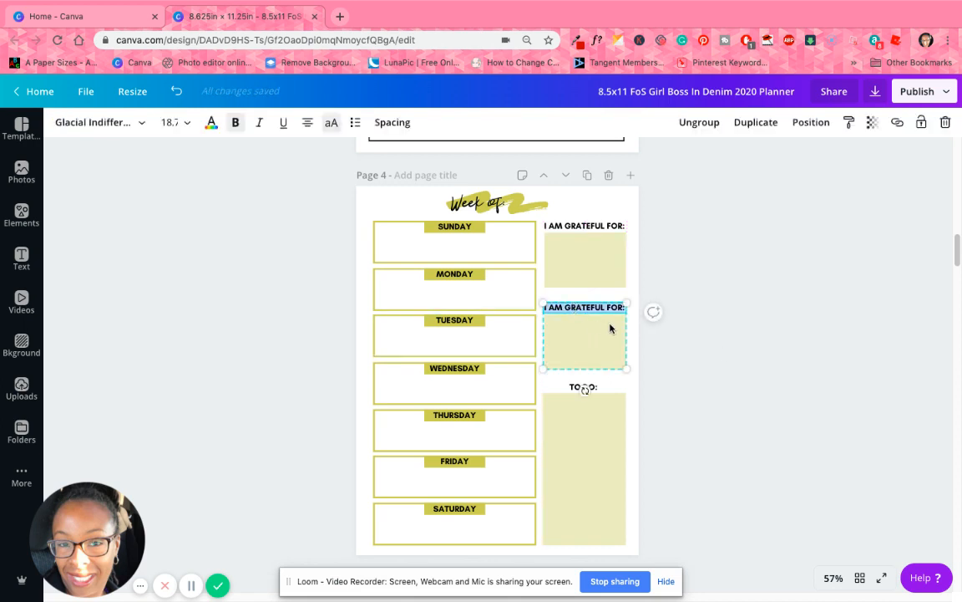
type("INSPRIATI")
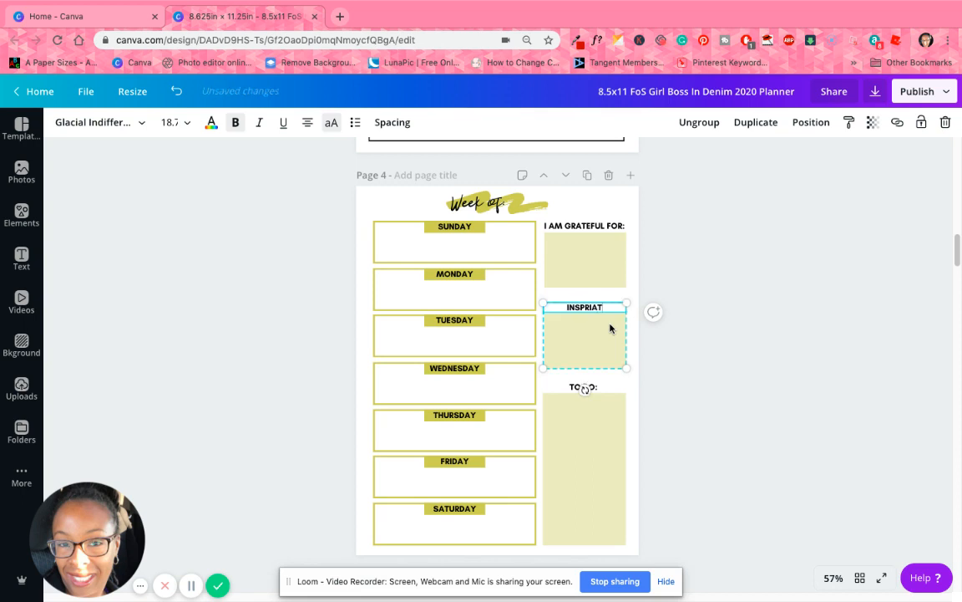
key("BackSpace")
key("BackSpace")
key("BackSpace")
key("BackSpace")
key("BackSpace")
type("IRATION:")
left_click(753, 342)
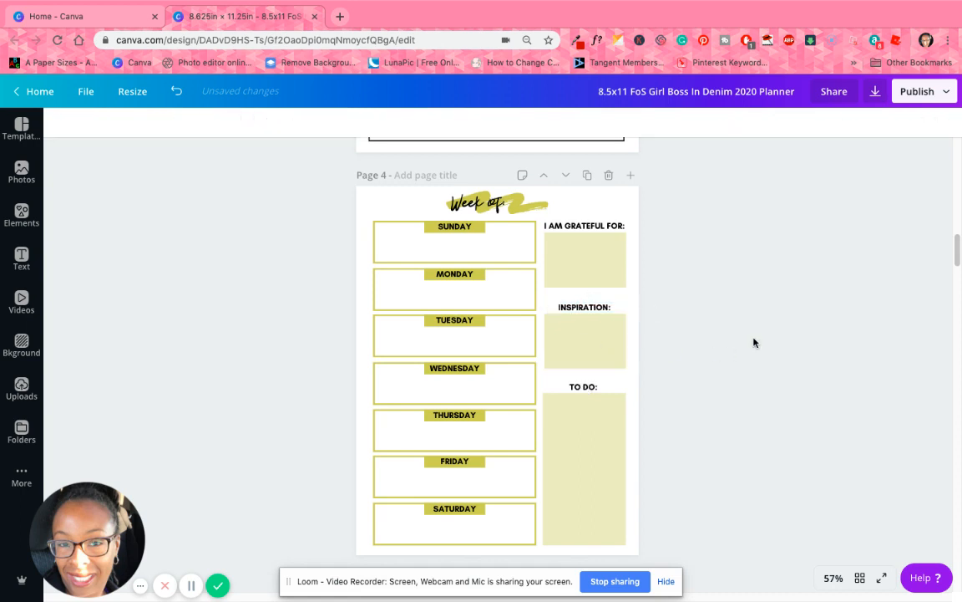
Shorten the TO DO box from its upper edge and move the TO DO heading down to just above it
left_click(582, 424)
left_click_drag(583, 393, 580, 429)
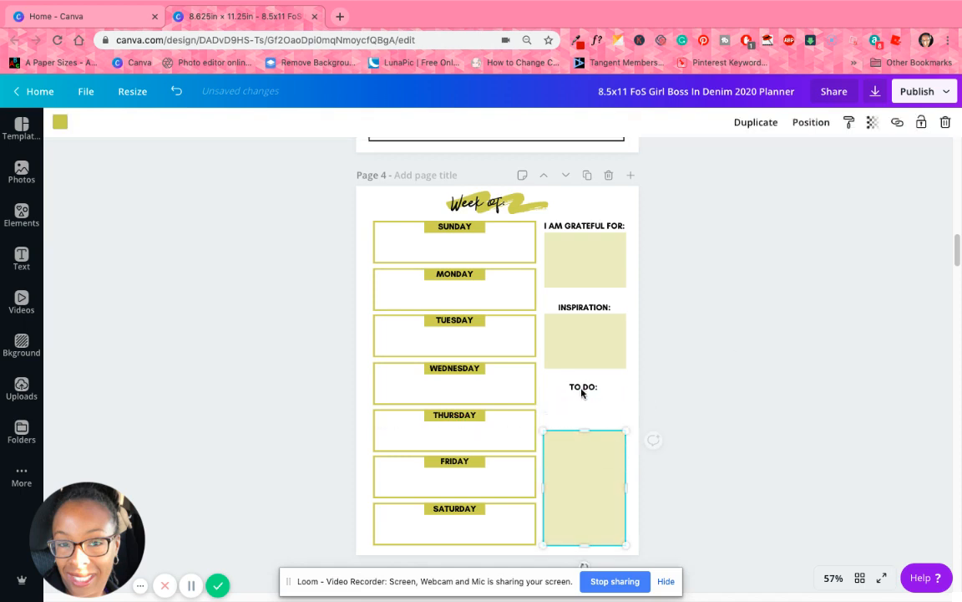
left_click_drag(584, 390, 584, 427)
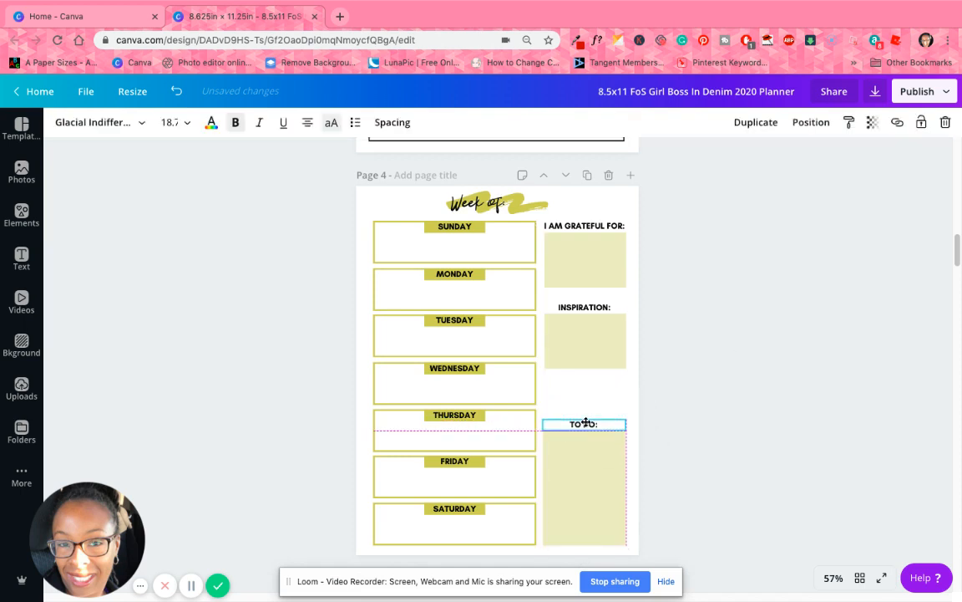
left_click(724, 443)
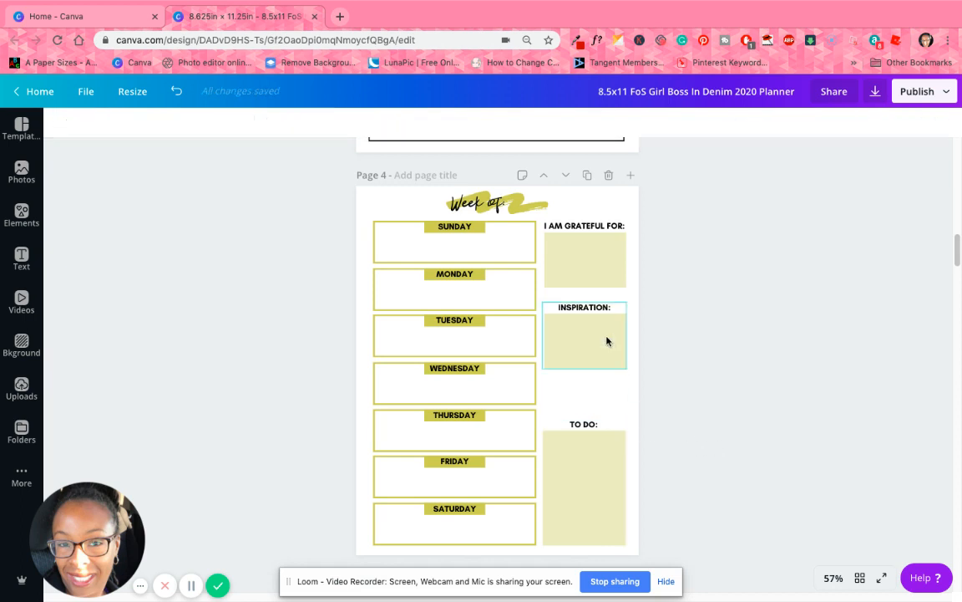
Even out the column's spacing by moving the TO DO heading up, extending its box to meet it, and adjusting the INSPIRATION block's position
mouse_move(607, 341)
left_mouse_down()
mouse_move(608, 355)
mouse_move(608, 344)
left_mouse_up()
left_click(592, 465)
left_click(612, 419)
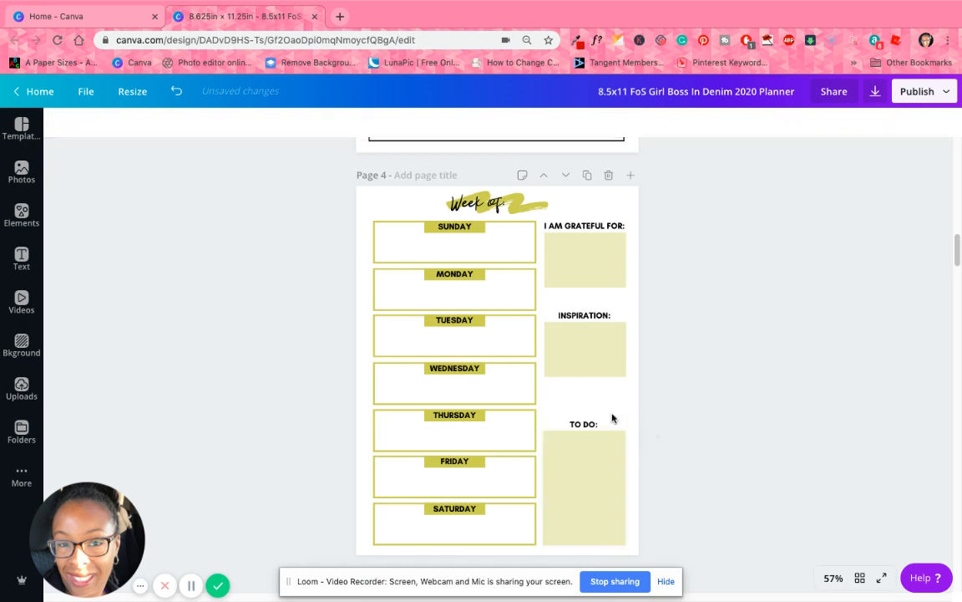
left_click_drag(580, 425, 582, 402)
left_click_drag(585, 327, 584, 318)
left_click(646, 428)
mouse_move(584, 404)
left_mouse_down()
mouse_move(585, 388)
mouse_move(586, 408)
mouse_move(585, 399)
left_mouse_up()
left_click(582, 428)
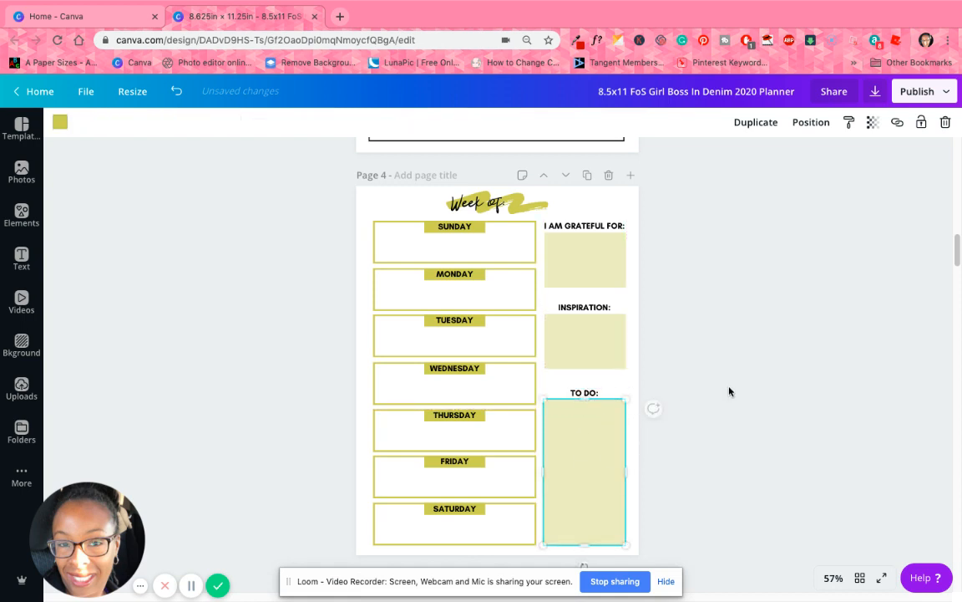
left_click(729, 391)
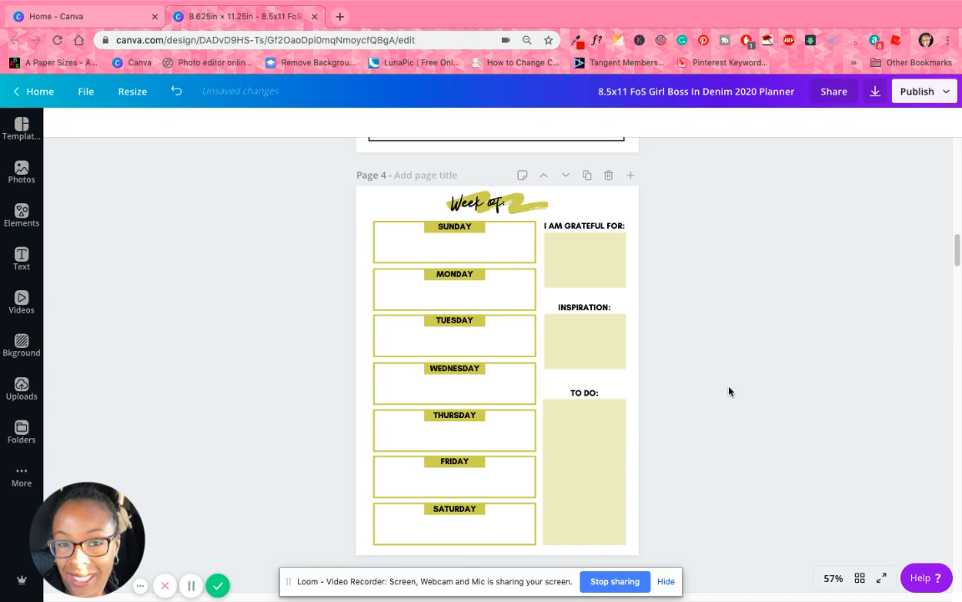
left_click_drag(598, 338, 597, 339)
left_click(715, 372)
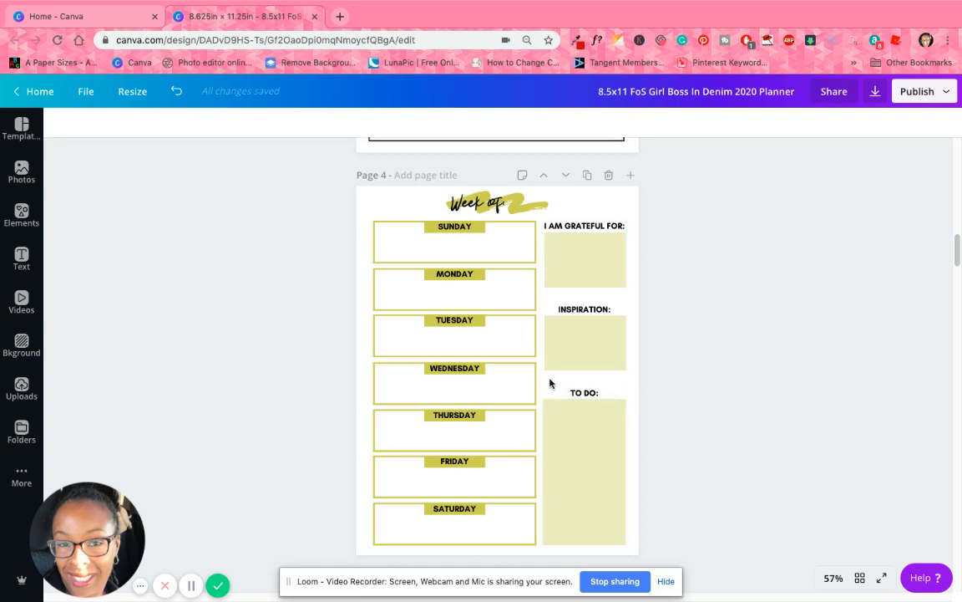
Group the TO DO heading with its box
left_click_drag(548, 378, 608, 453)
left_click(727, 122)
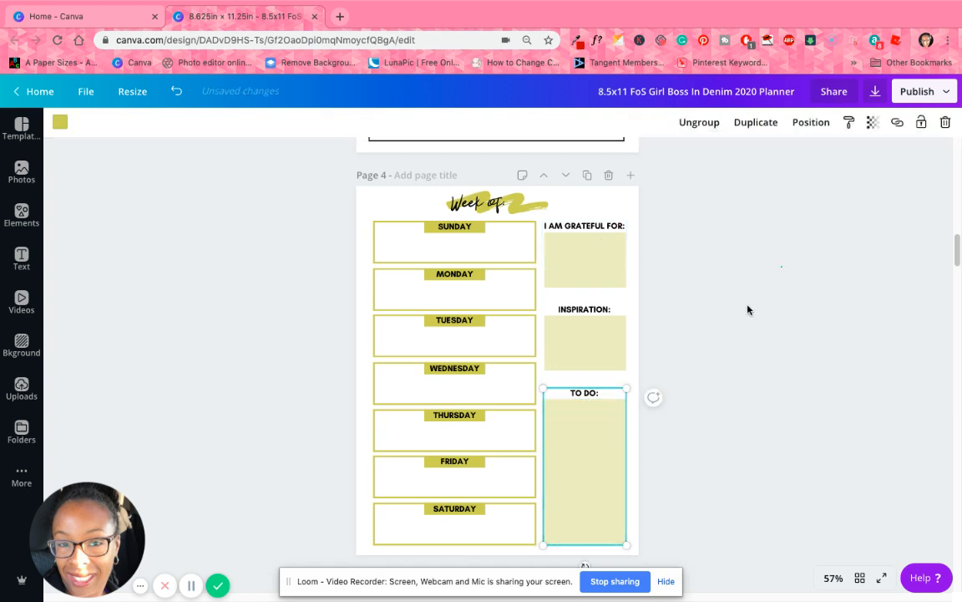
Try reordering the side blocks on the weekly page as TO DO, I AM GRATEFUL FOR, INSPIRATION
left_click_drag(595, 364, 607, 492)
mouse_move(576, 416)
left_mouse_down()
mouse_move(606, 291)
mouse_move(584, 243)
mouse_move(574, 267)
mouse_move(576, 416)
left_mouse_up()
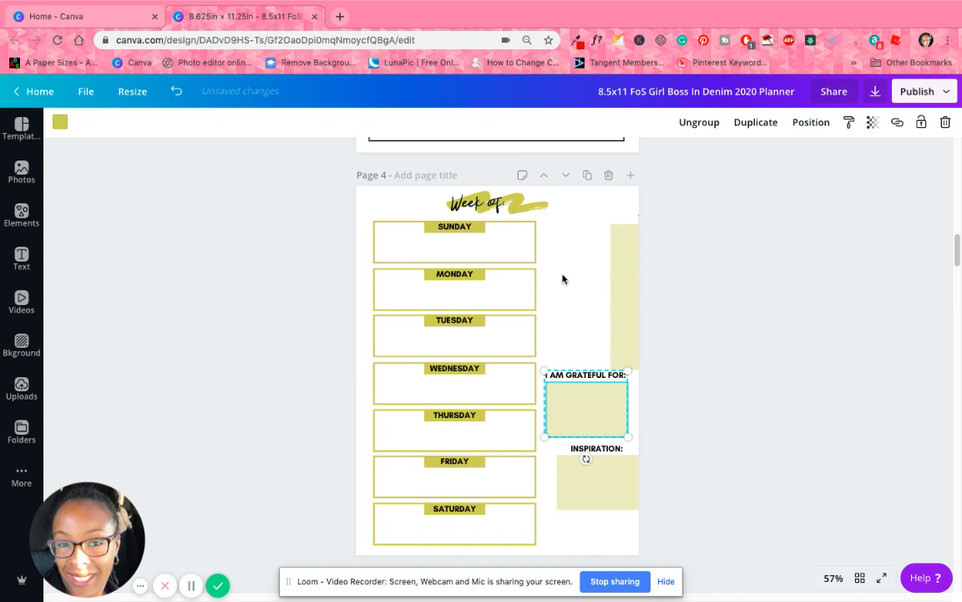
left_click_drag(619, 275, 553, 275)
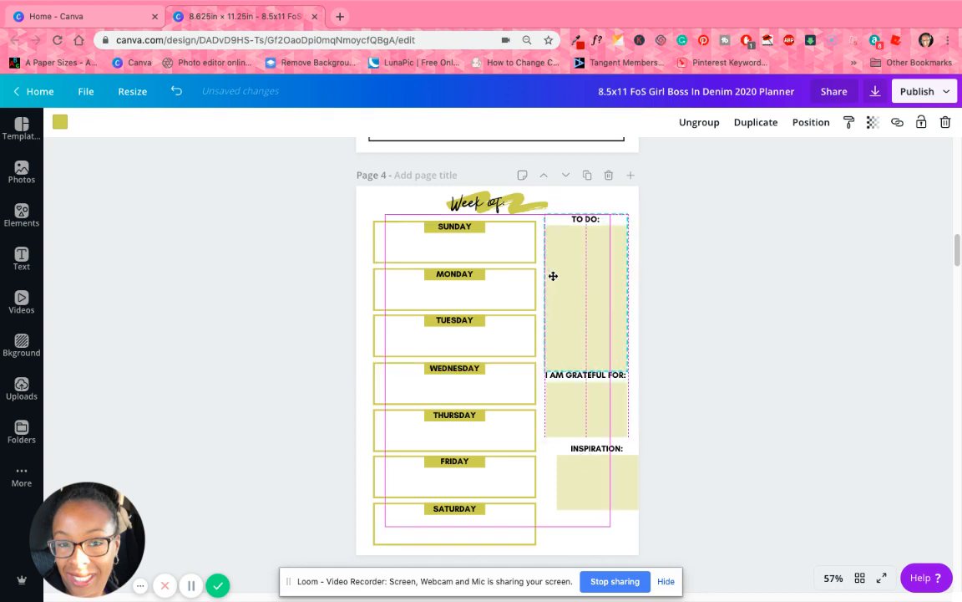
left_click_drag(593, 394, 592, 394)
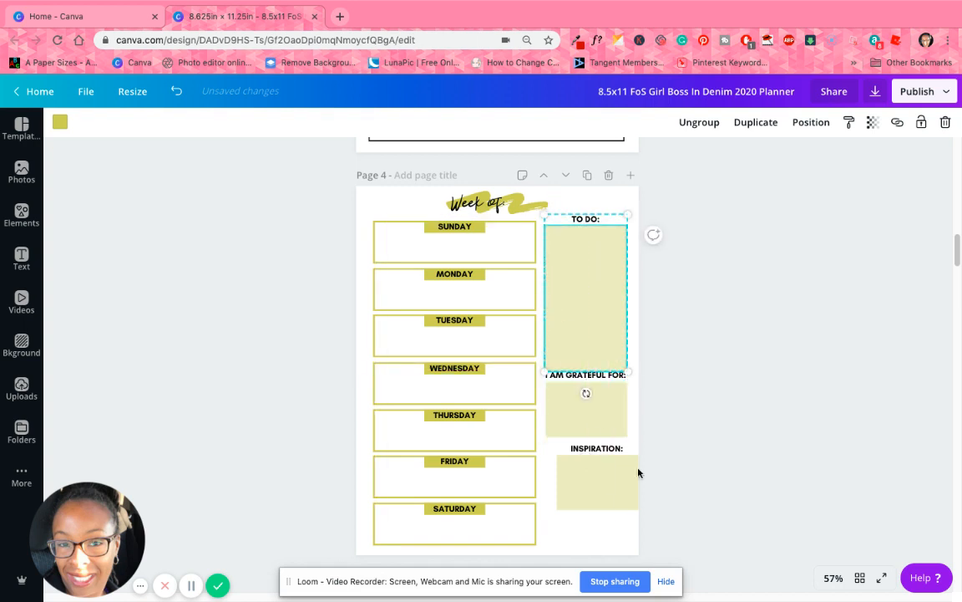
Undo the reordering moves of the TO DO, I AM GRATEFUL FOR and INSPIRATION blocks and deselect everything
left_click(178, 92)
left_click(178, 92)
left_click(178, 92)
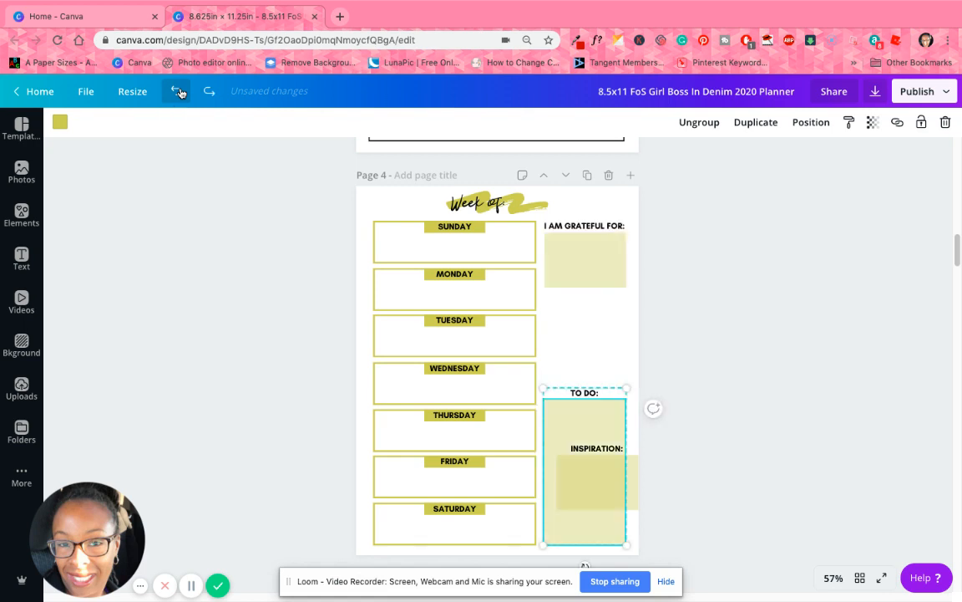
left_click(178, 92)
left_click(774, 273)
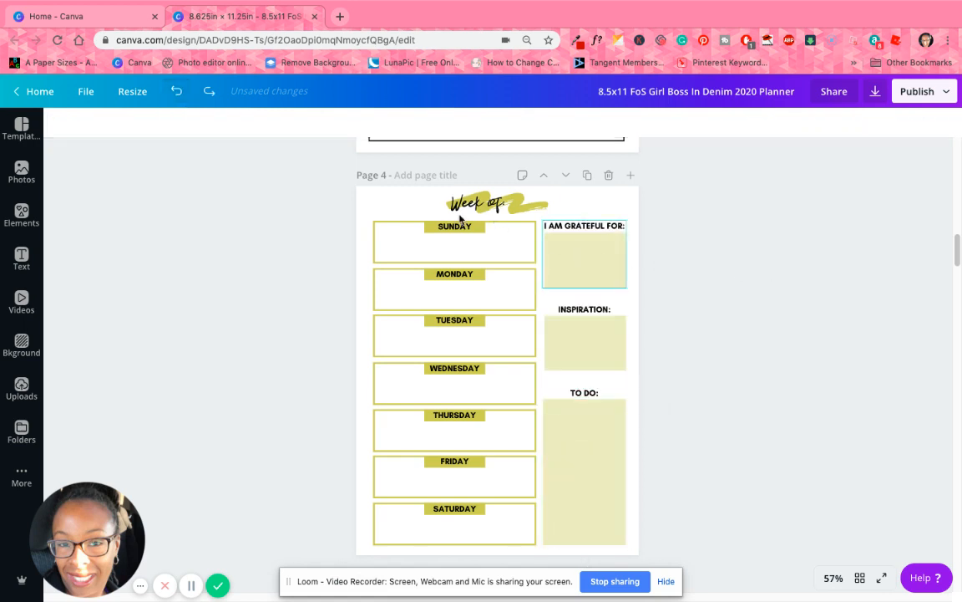
Review the layouts of the Prayer Requests, Answered Prayers, Favorite Scriptures and Sermon Notes pages
scroll(723, 385, "down", 5)
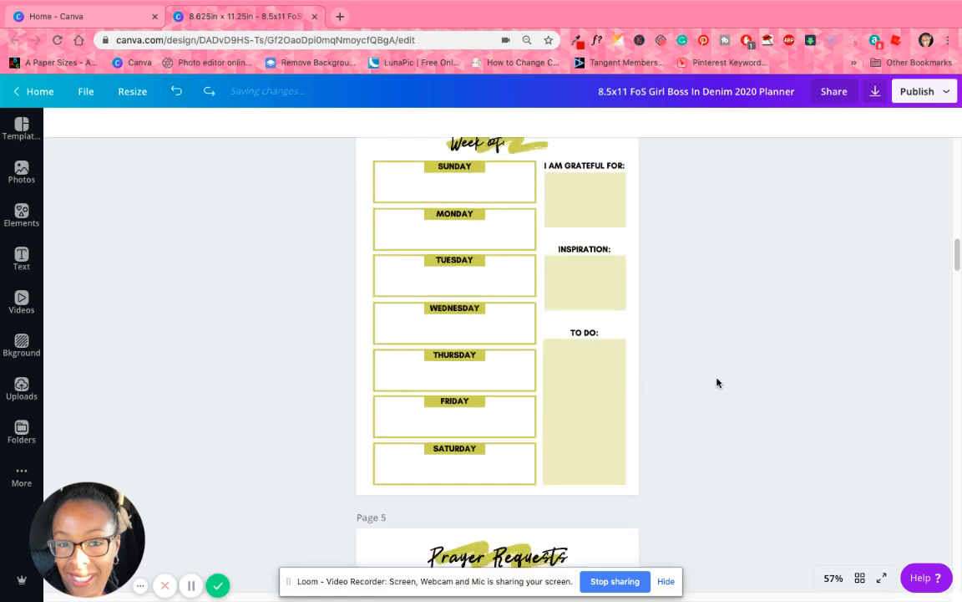
scroll(712, 380, "down", 3)
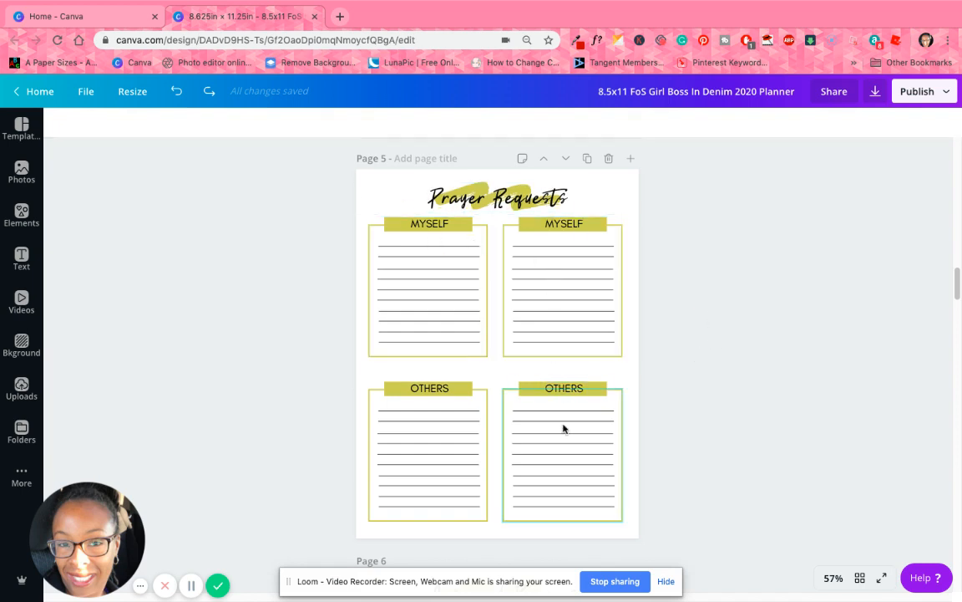
scroll(735, 416, "down", 5)
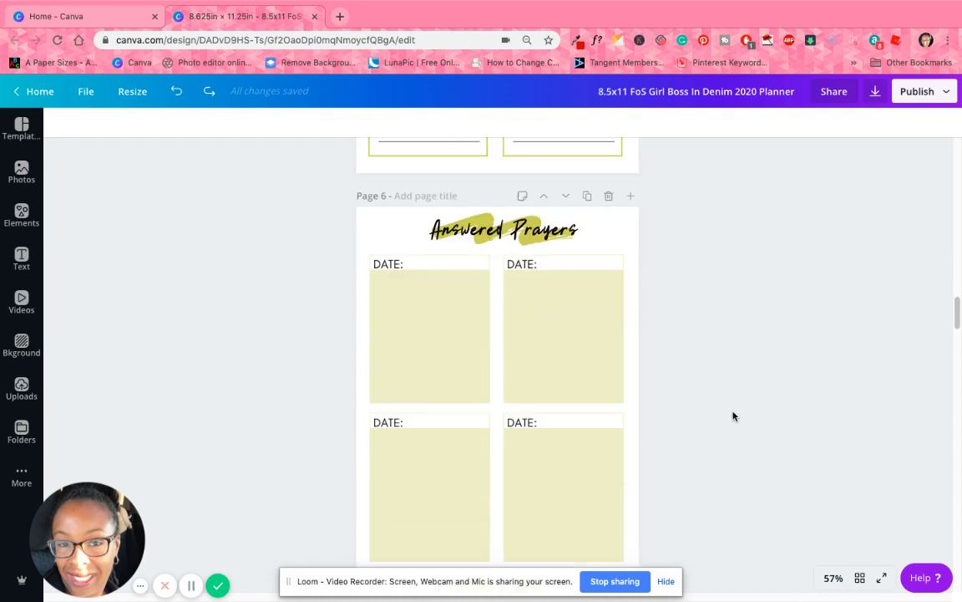
scroll(727, 392, "down", 2)
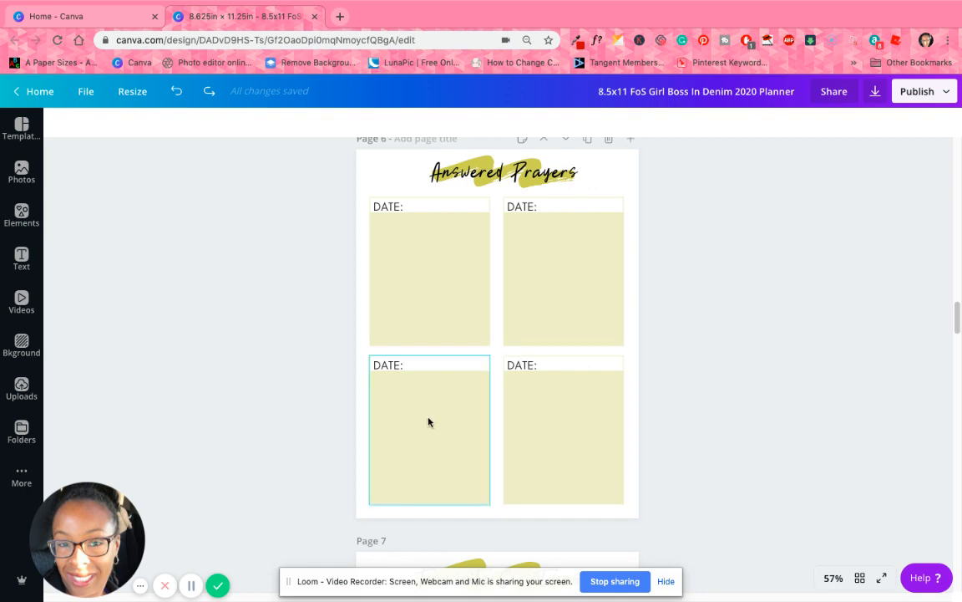
scroll(571, 421, "down", 5)
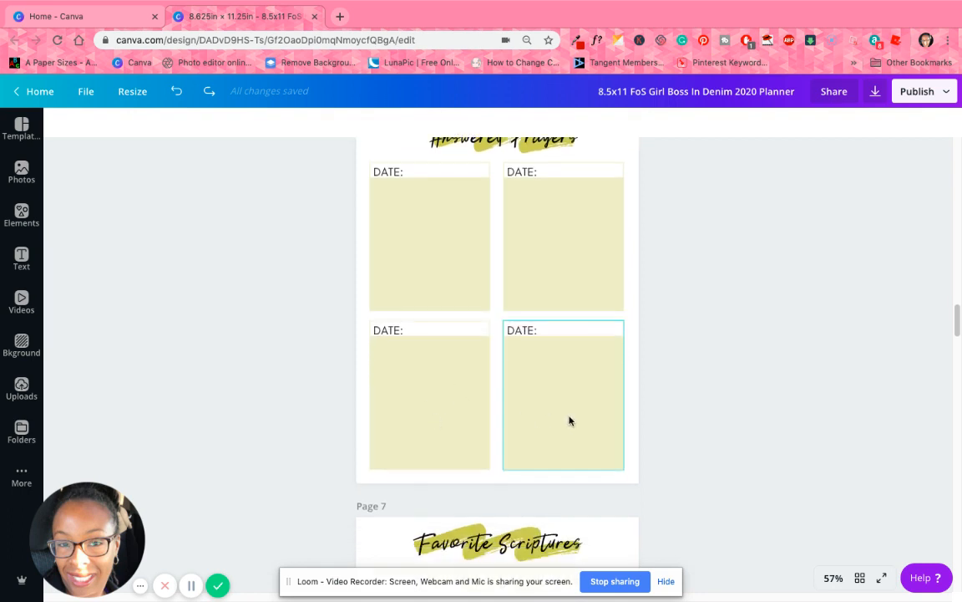
scroll(575, 404, "down", 1)
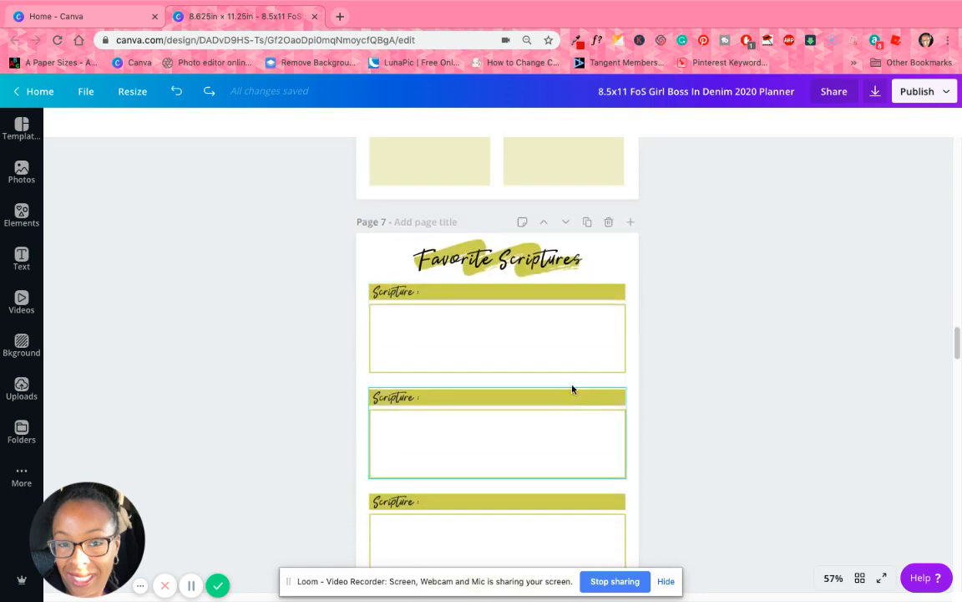
scroll(508, 418, "down", 4)
scroll(511, 420, "down", 5)
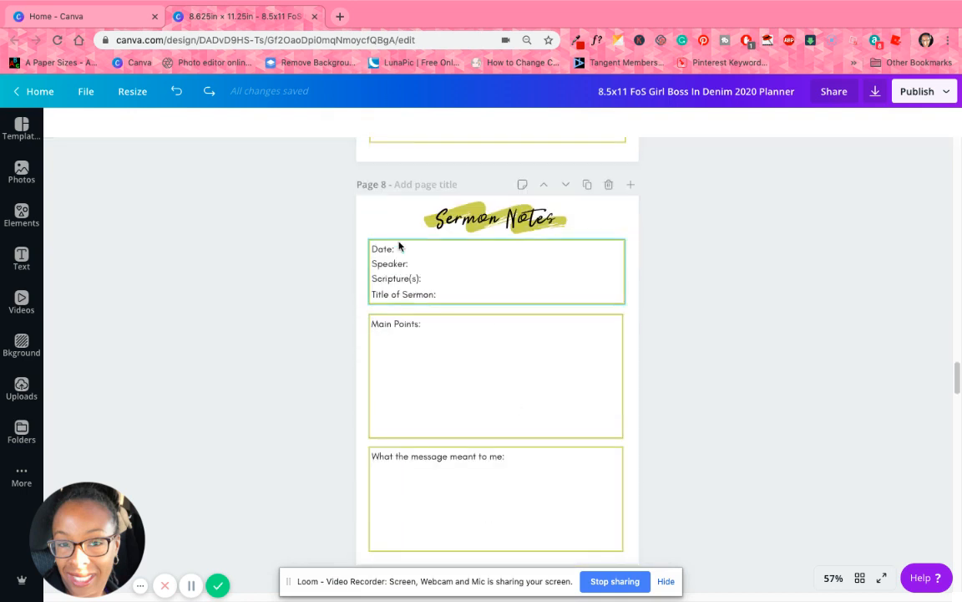
Duplicate the lined Notes page that has the woman illustration in its corner
scroll(519, 409, "down", 1)
scroll(518, 410, "down", 7)
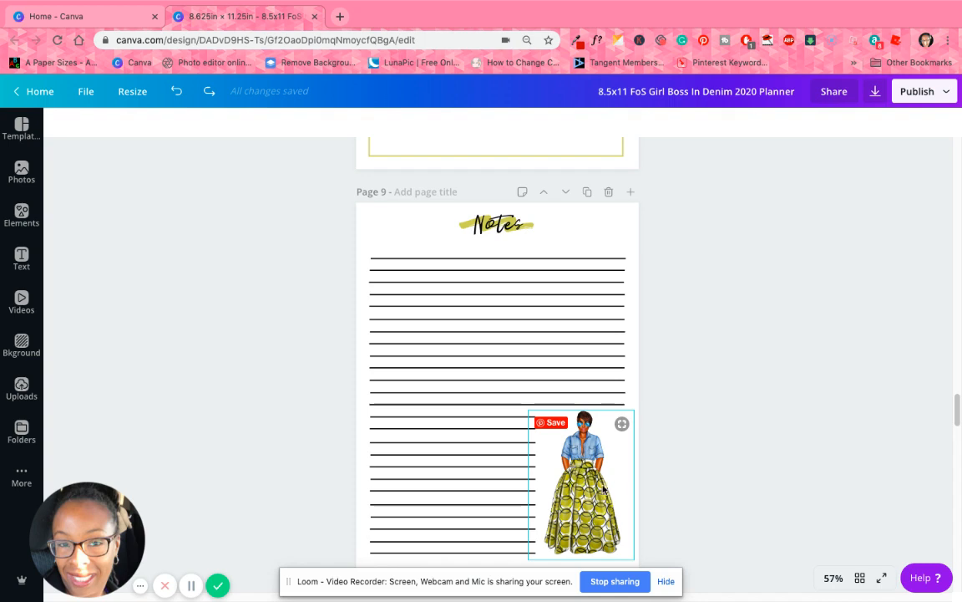
scroll(498, 461, "down", 3)
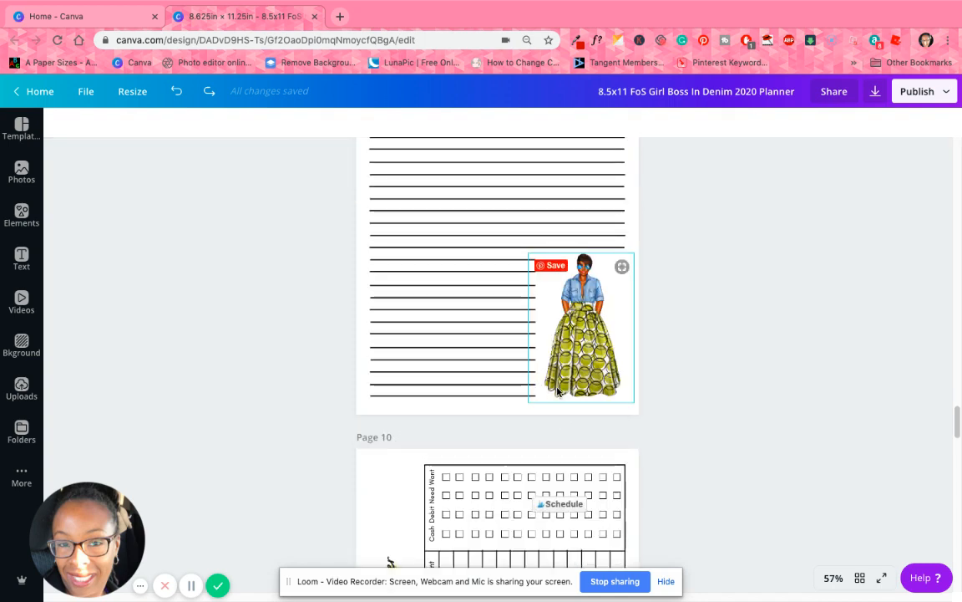
scroll(558, 284, "up", 3)
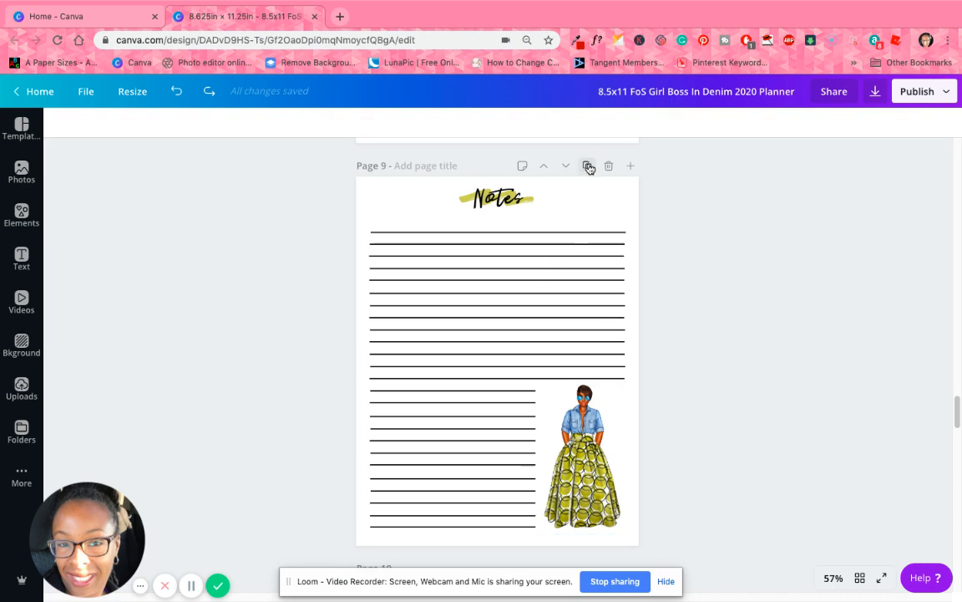
left_click(588, 167)
scroll(536, 396, "down", 2)
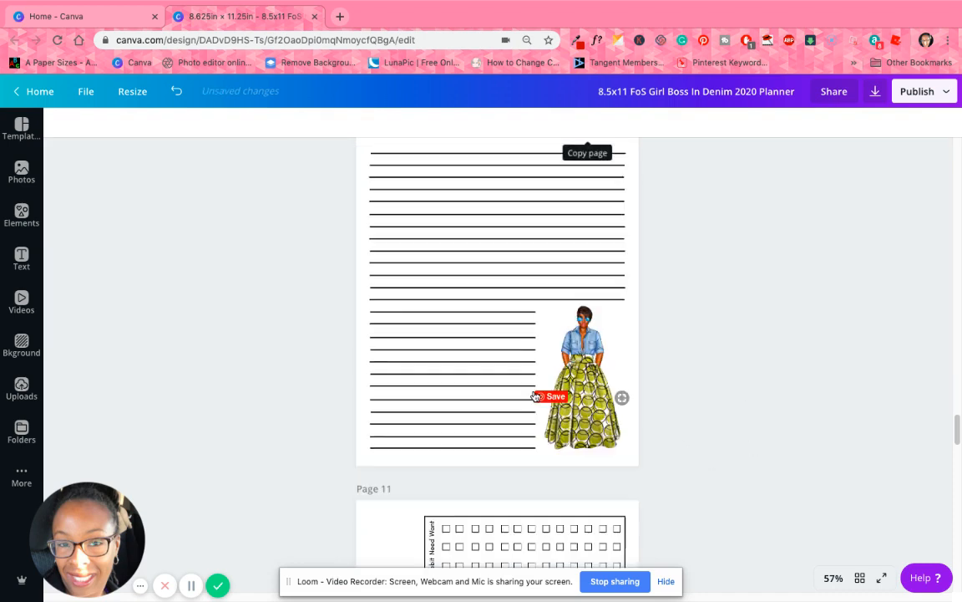
scroll(539, 414, "up", 7)
scroll(542, 412, "down", 5)
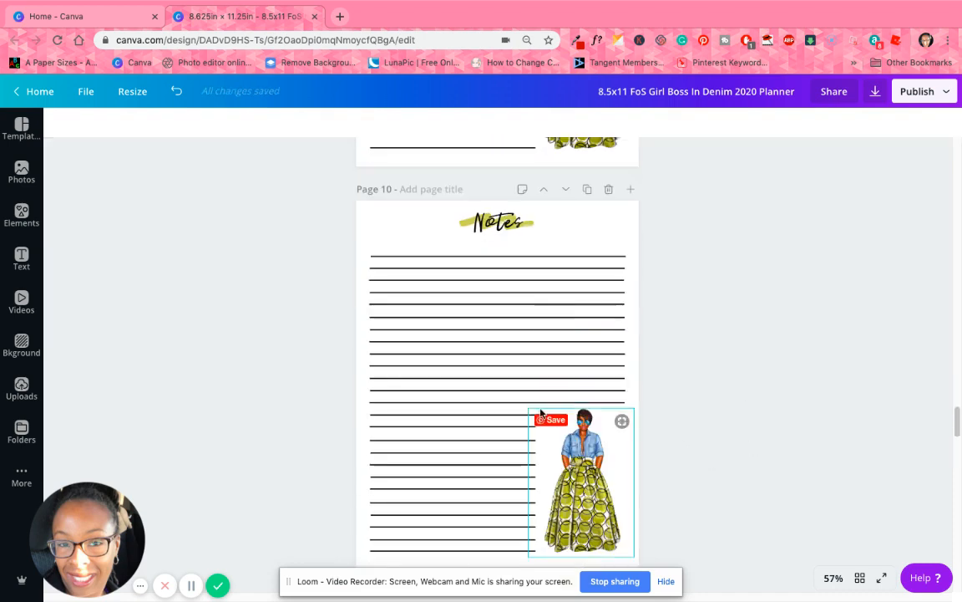
Delete the woman illustration and the Notes heading from the duplicated page, page 10
left_click(540, 415)
key("Delete")
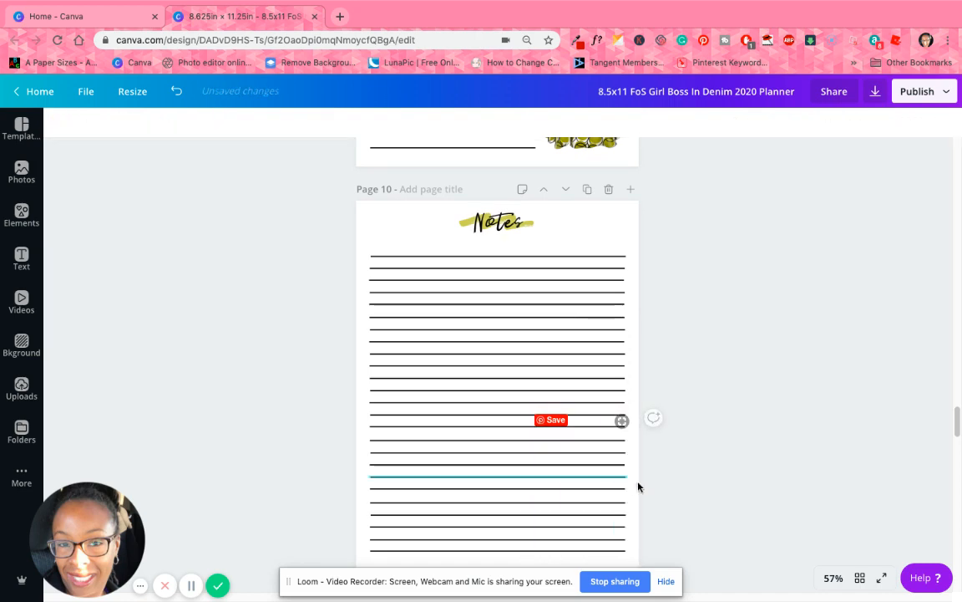
left_click(512, 229)
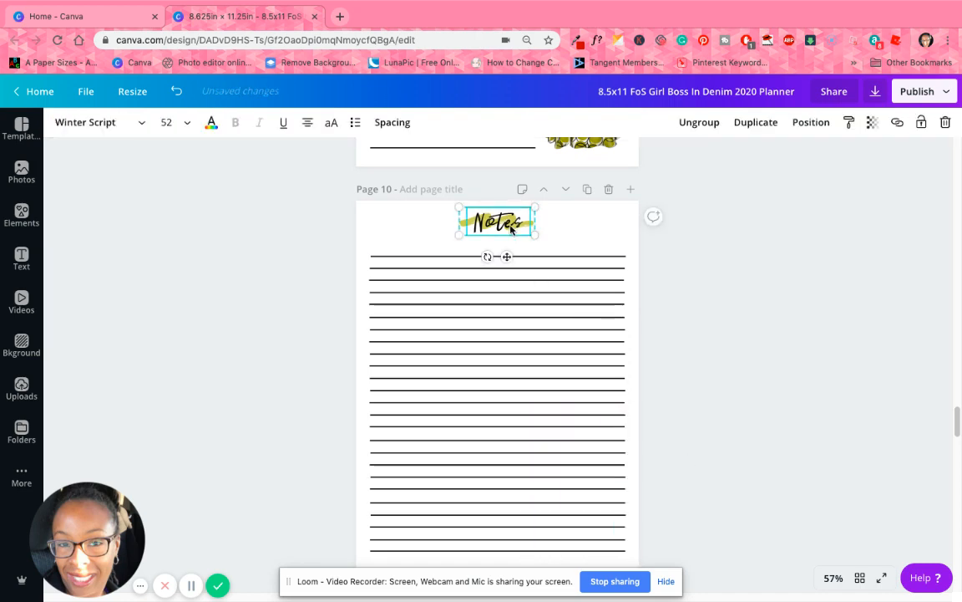
left_click(945, 122)
left_click(919, 177)
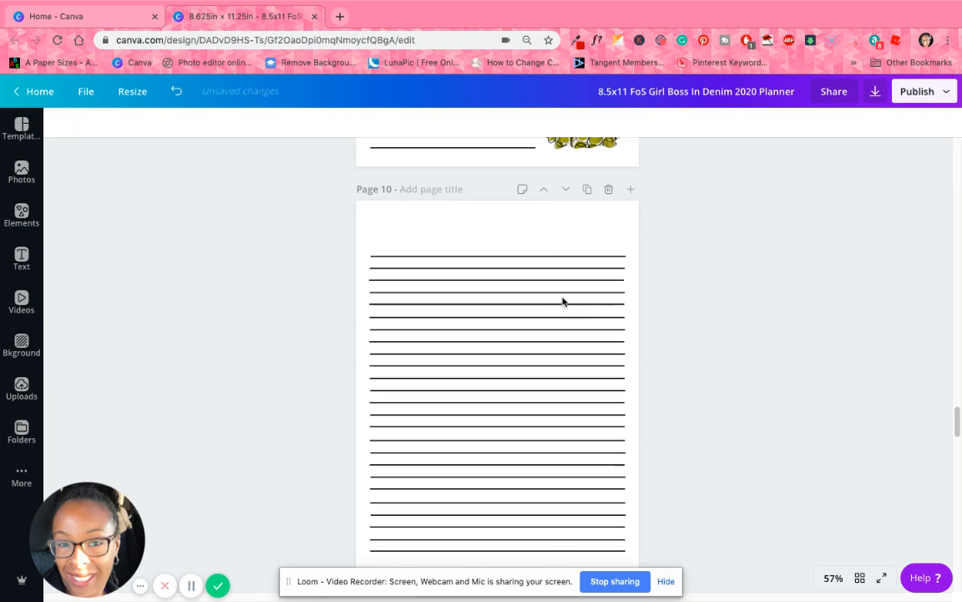
Select everything on the Daily Spending Tracker page and rotate it 90° clockwise so the text reads horizontally
scroll(536, 311, "up", 3)
scroll(483, 309, "up", 3)
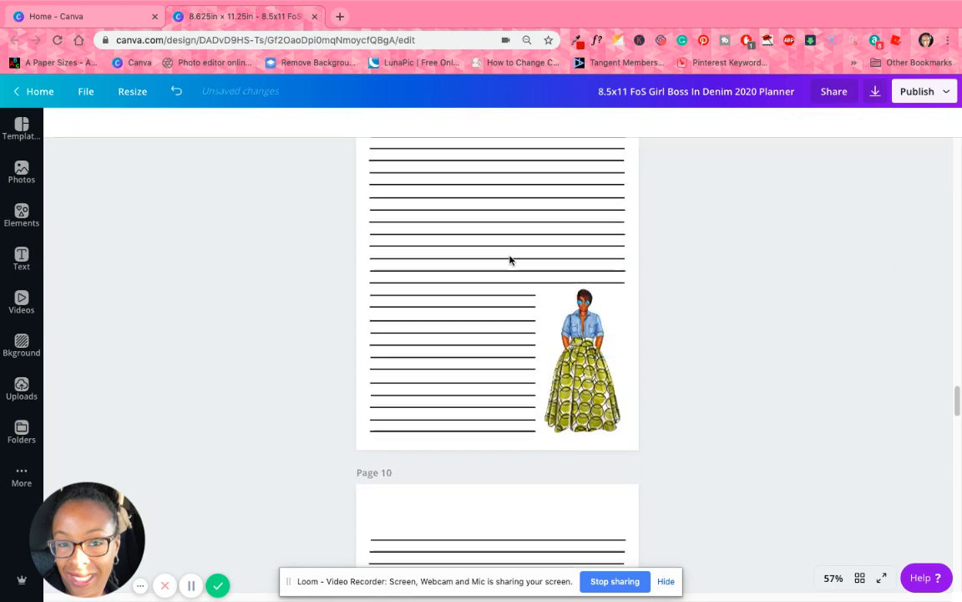
scroll(502, 281, "down", 5)
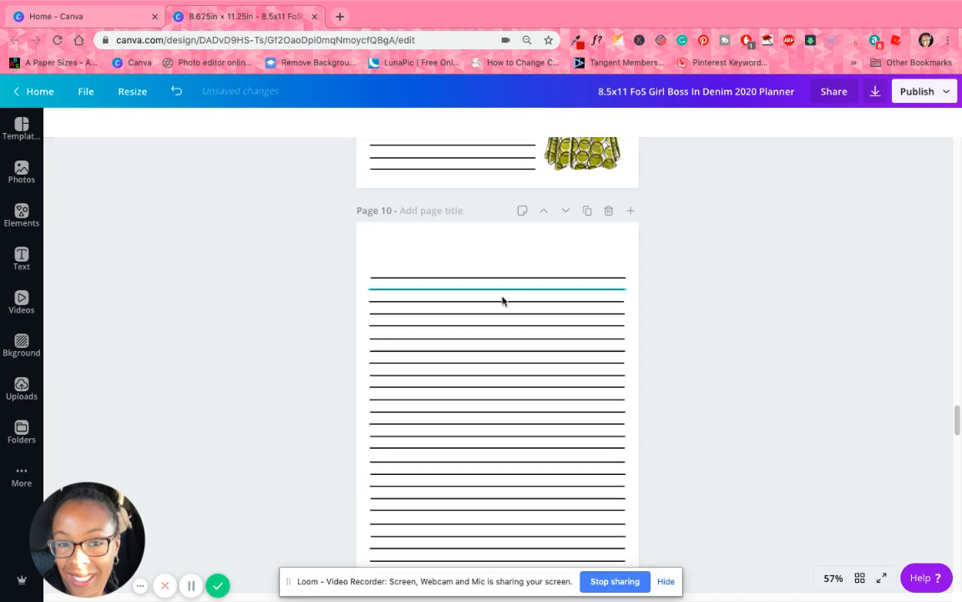
scroll(505, 361, "down", 4)
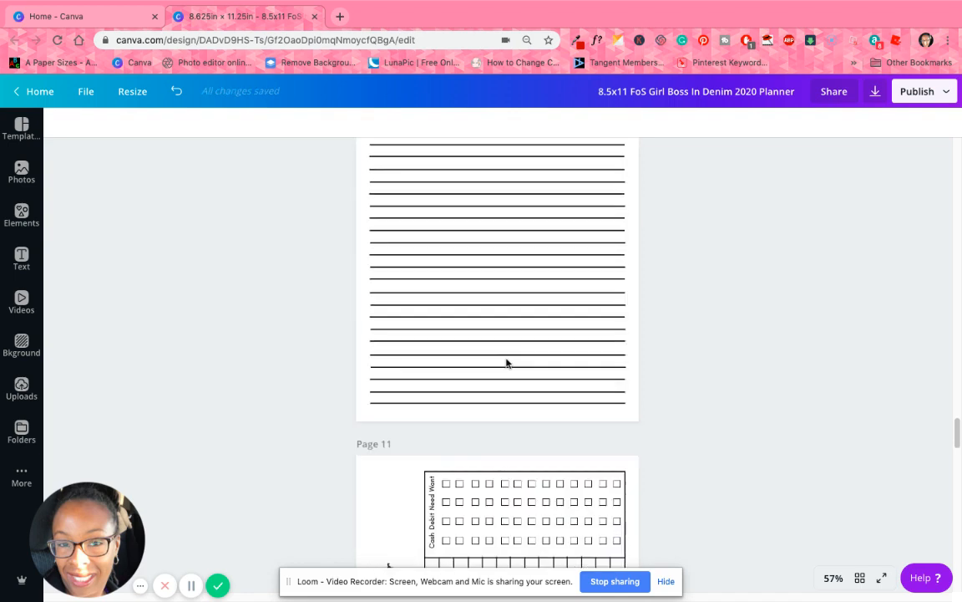
scroll(504, 361, "down", 1)
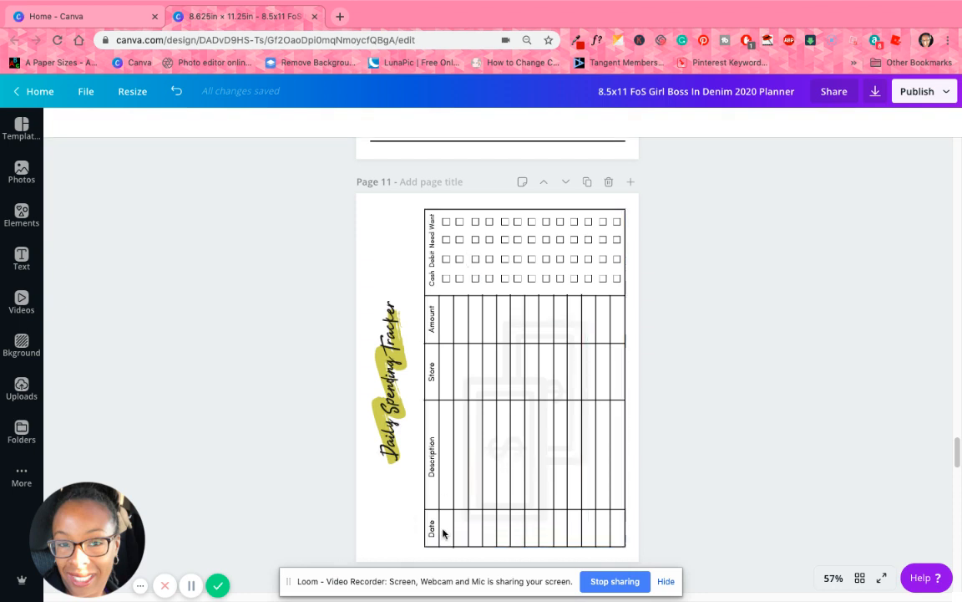
scroll(451, 522, "down", 1)
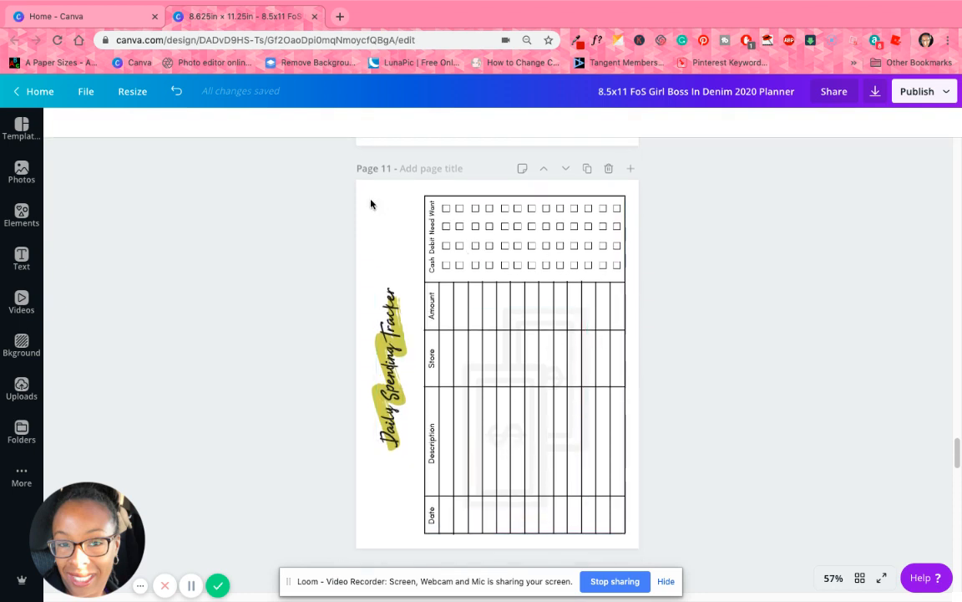
left_click_drag(489, 215, 667, 527)
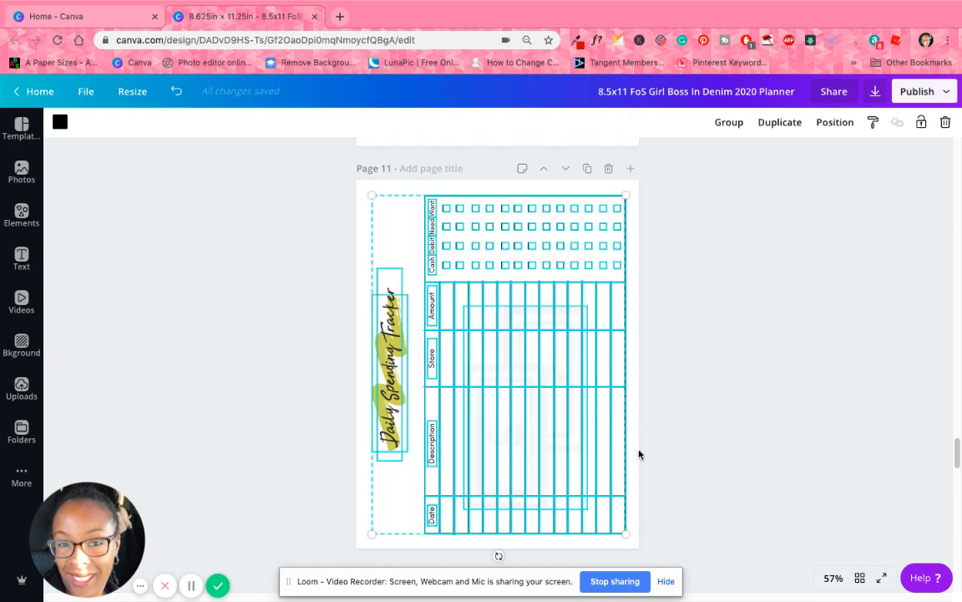
left_click_drag(488, 558, 413, 359)
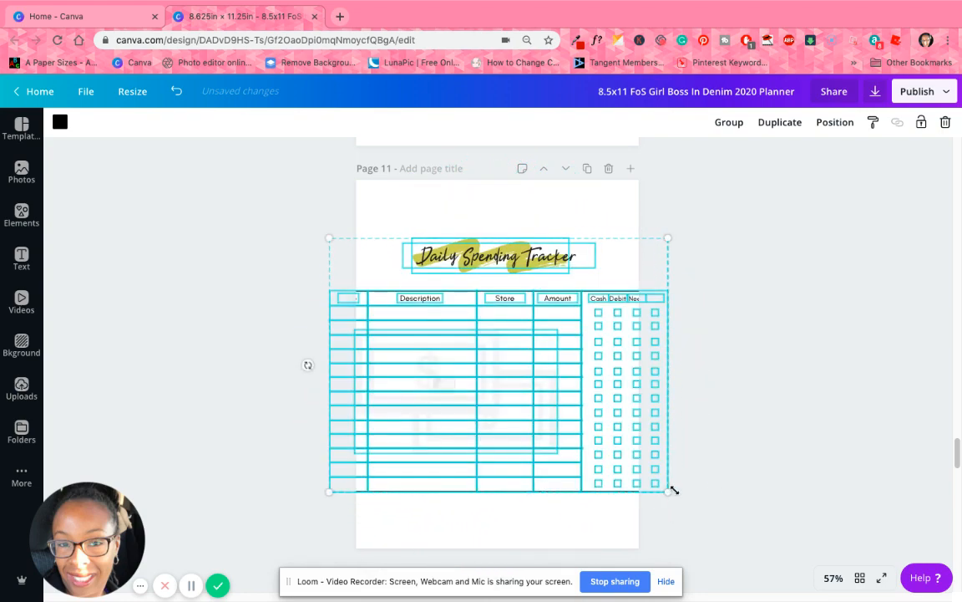
Scale the rotated spending tracker down to fit within the page's width, then deselect it
left_click_drag(627, 468, 622, 465)
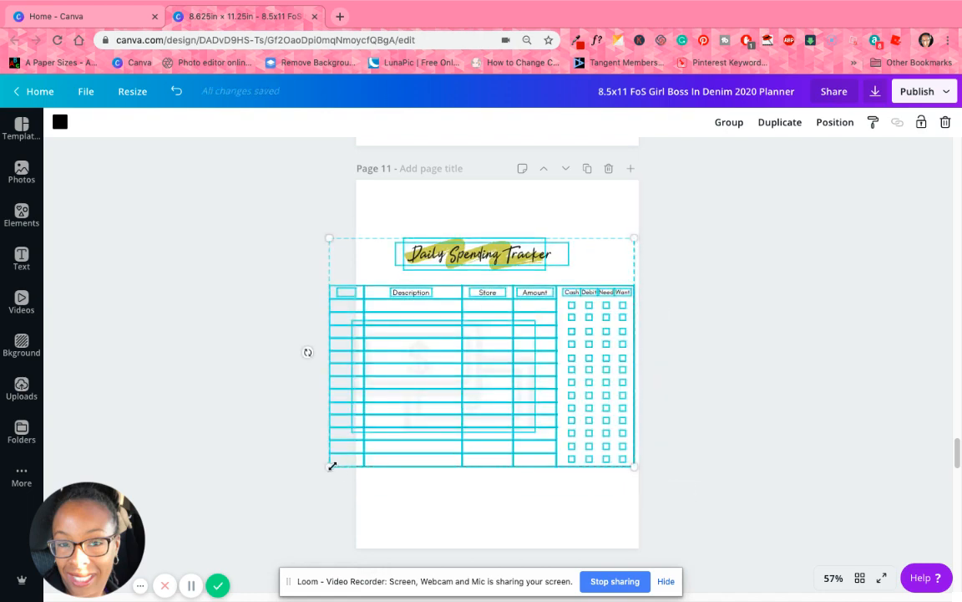
left_click_drag(352, 458, 386, 447)
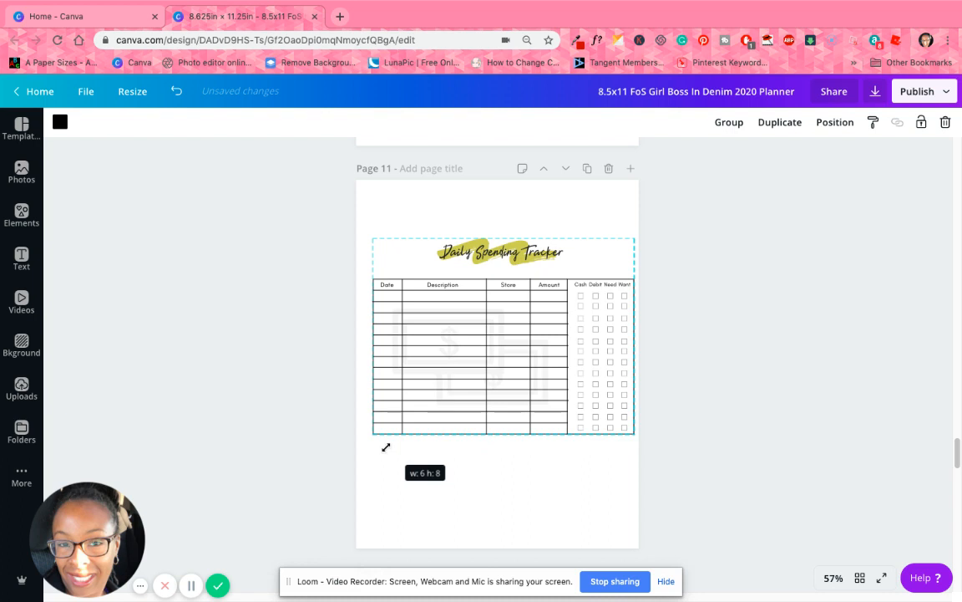
left_click_drag(386, 447, 384, 454)
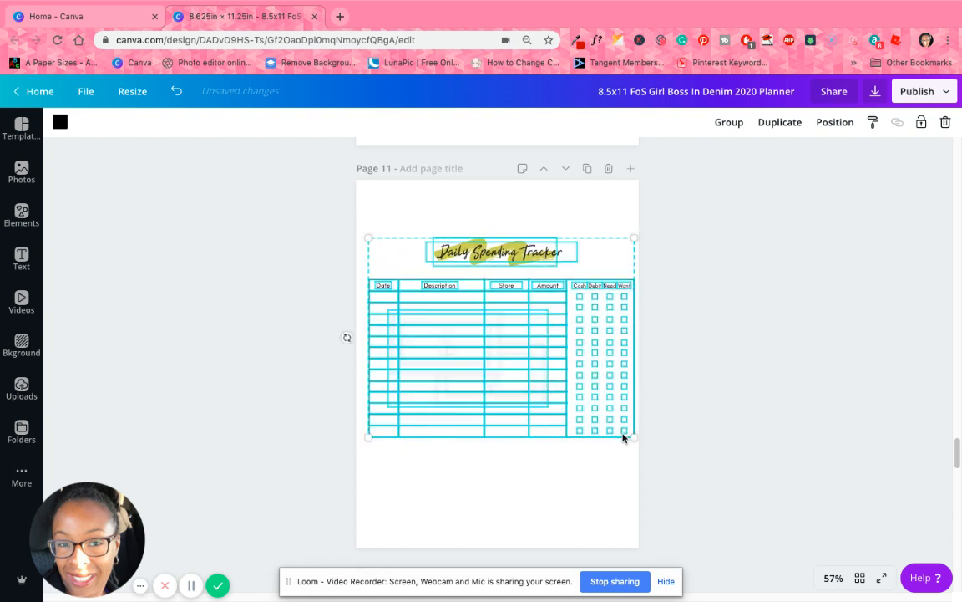
left_click_drag(627, 432, 626, 431)
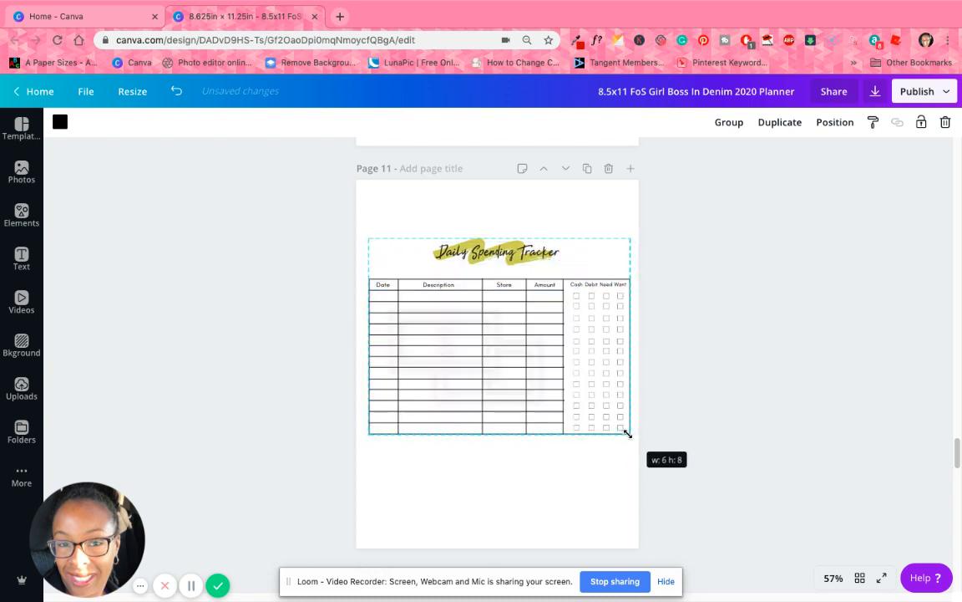
left_click(756, 428)
Check the font size of the Notes heading on page 9 as a reference for the tracker title
left_click(548, 286)
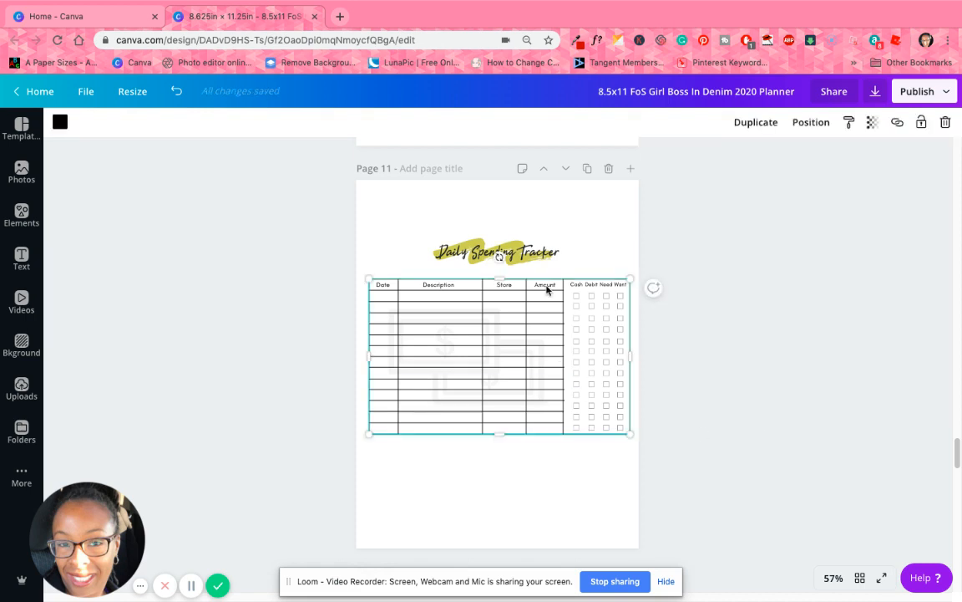
left_click(537, 237)
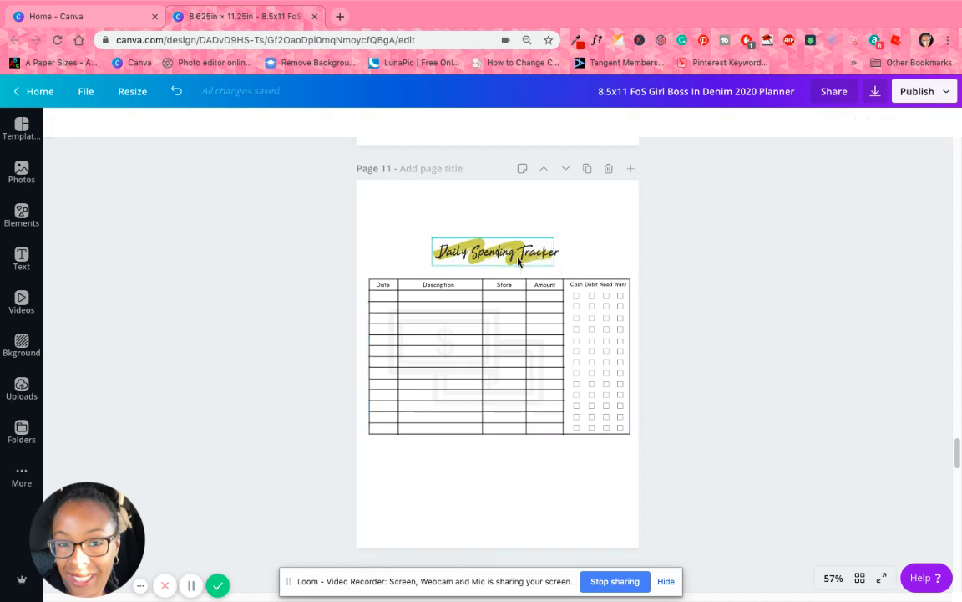
scroll(483, 246, "up", 3)
scroll(535, 281, "up", 5)
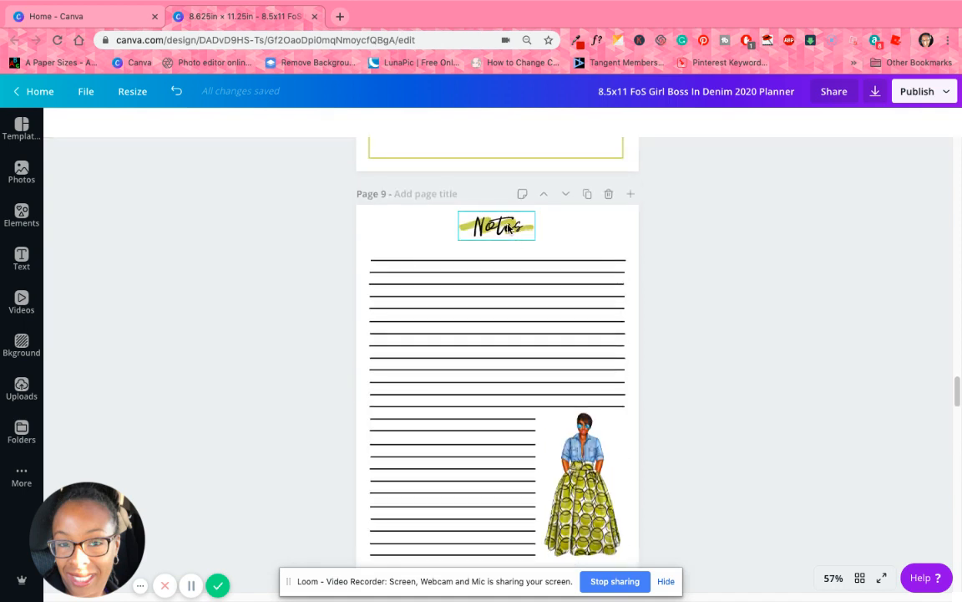
left_click(497, 226)
scroll(483, 396, "down", 9)
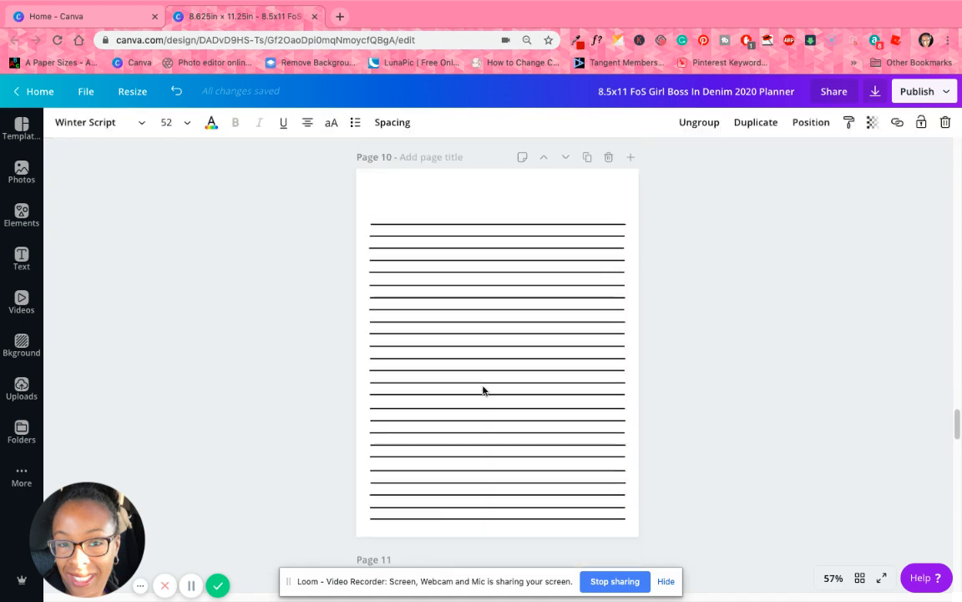
Move the Daily Spending Tracker title text to the top of page 11 and set its font size to 52
left_click(489, 400)
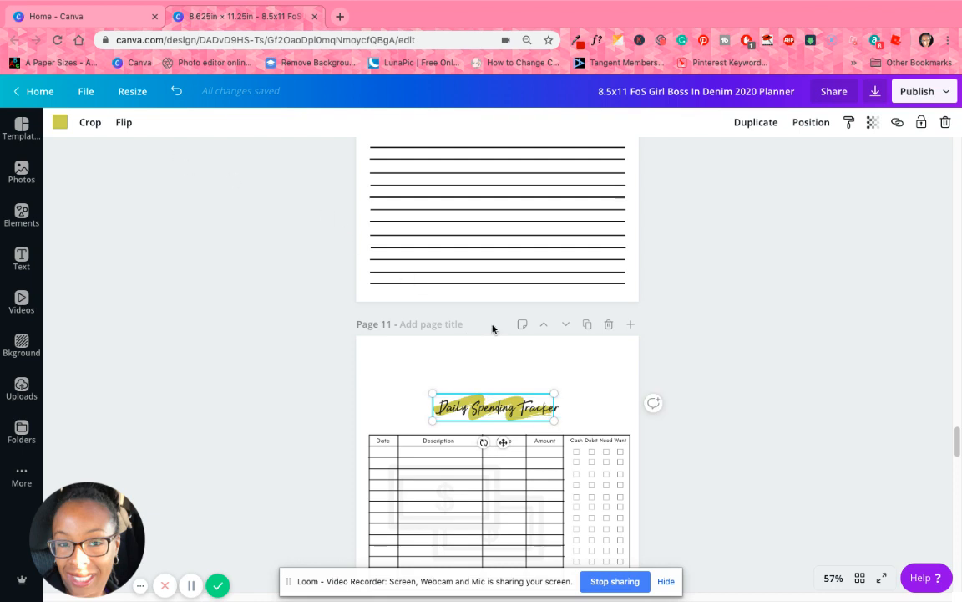
left_click_drag(505, 402, 505, 345)
left_click(169, 122)
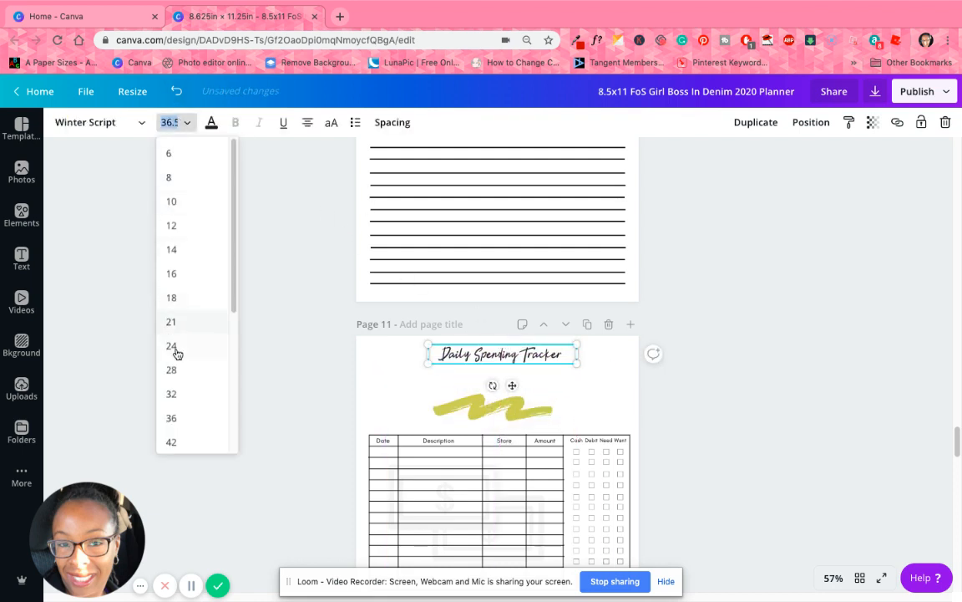
scroll(176, 350, "down", 2)
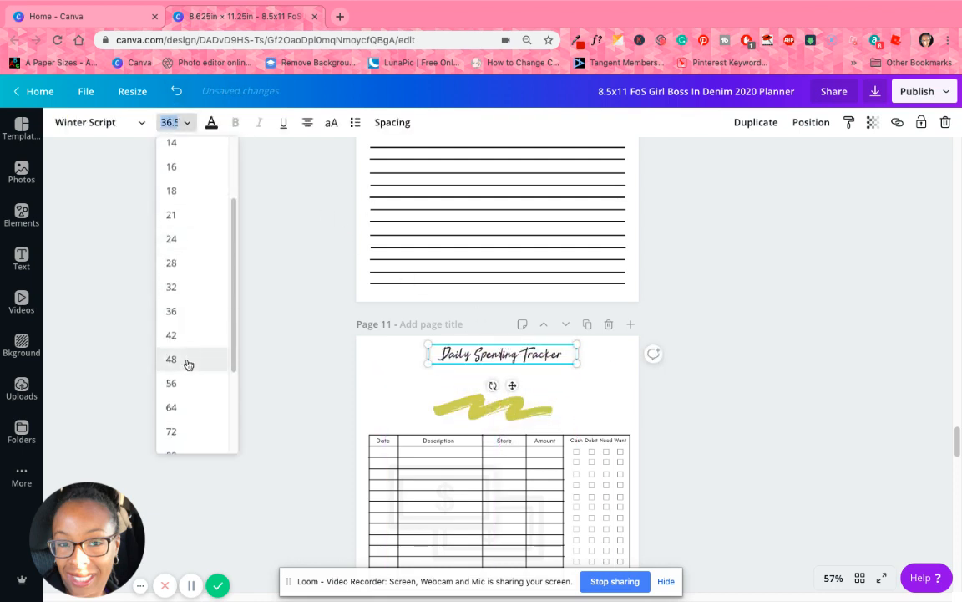
left_click(172, 121)
left_click(176, 118)
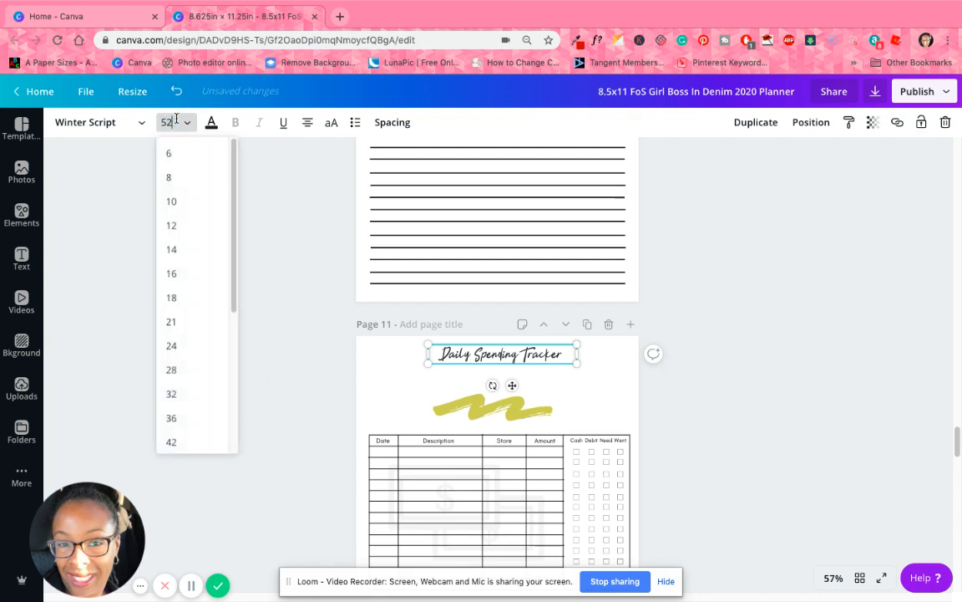
type("52")
key("Return")
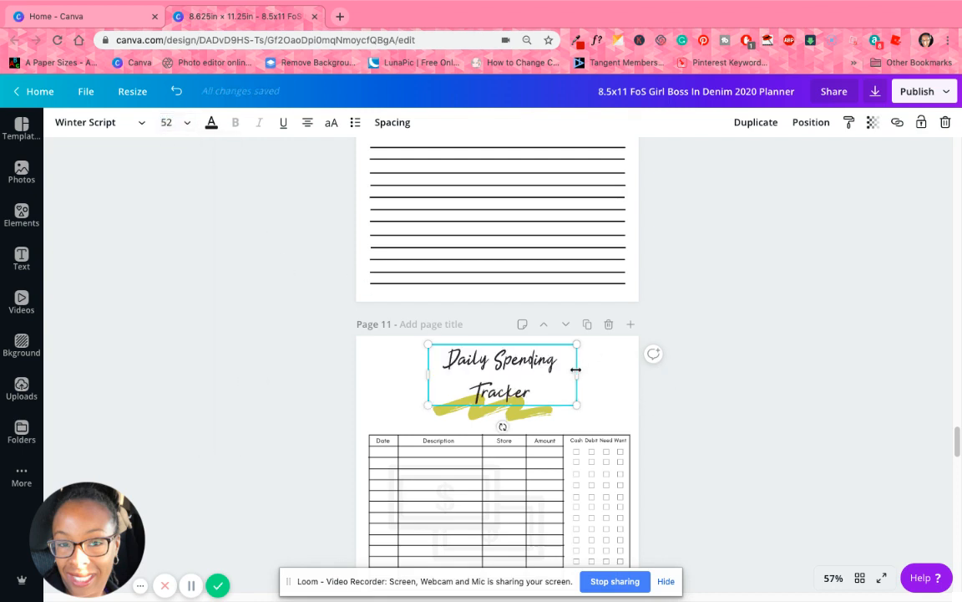
Widen the title's text box to fit one line, center it on the page, and place the enlarged green brush stroke behind it
left_click_drag(592, 377, 603, 376)
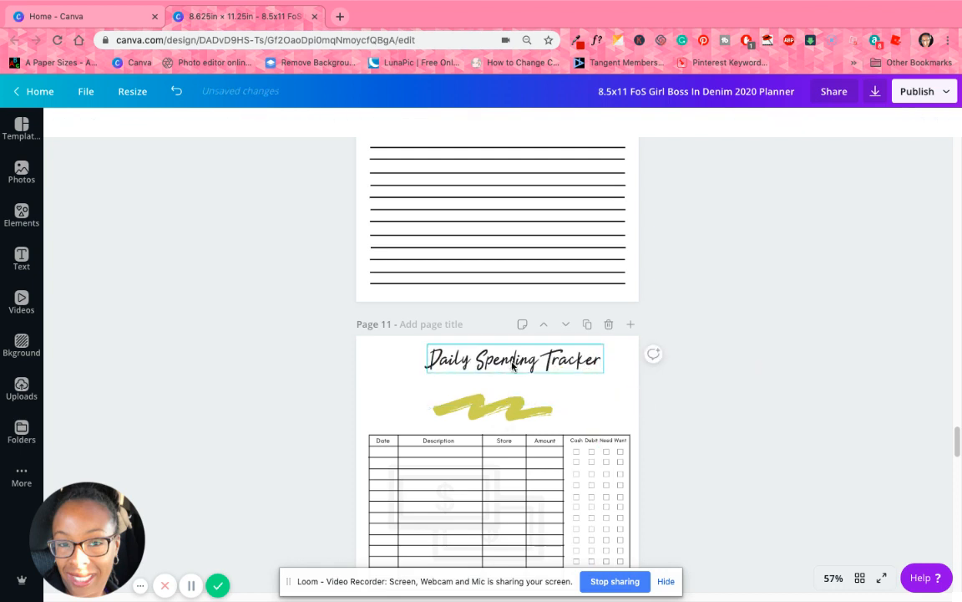
left_click_drag(521, 365, 519, 367)
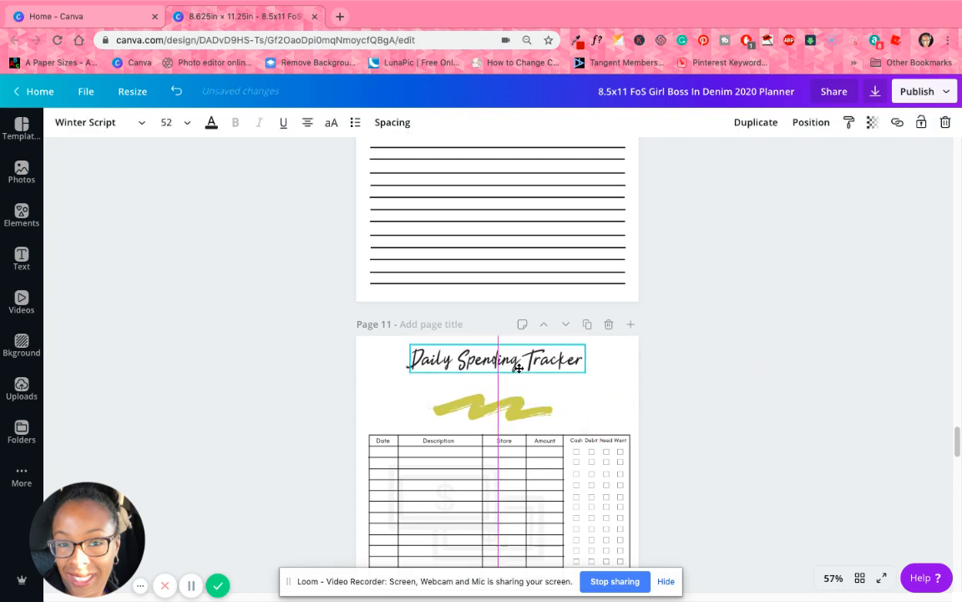
mouse_move(520, 404)
left_mouse_down()
mouse_move(528, 368)
mouse_move(599, 388)
left_mouse_up()
mouse_move(536, 381)
left_mouse_down()
mouse_move(527, 379)
mouse_move(580, 388)
mouse_move(544, 369)
left_mouse_up()
left_click(715, 451)
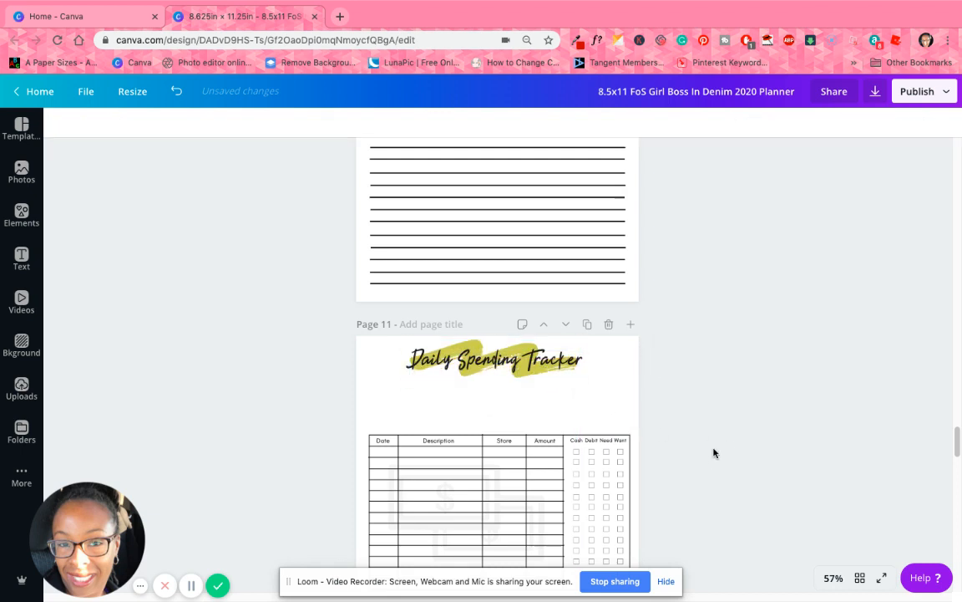
Zoom to 75% and stretch the tracker table's outer border upward to just beneath the Daily Spending Tracker title
scroll(697, 474, "down", 2)
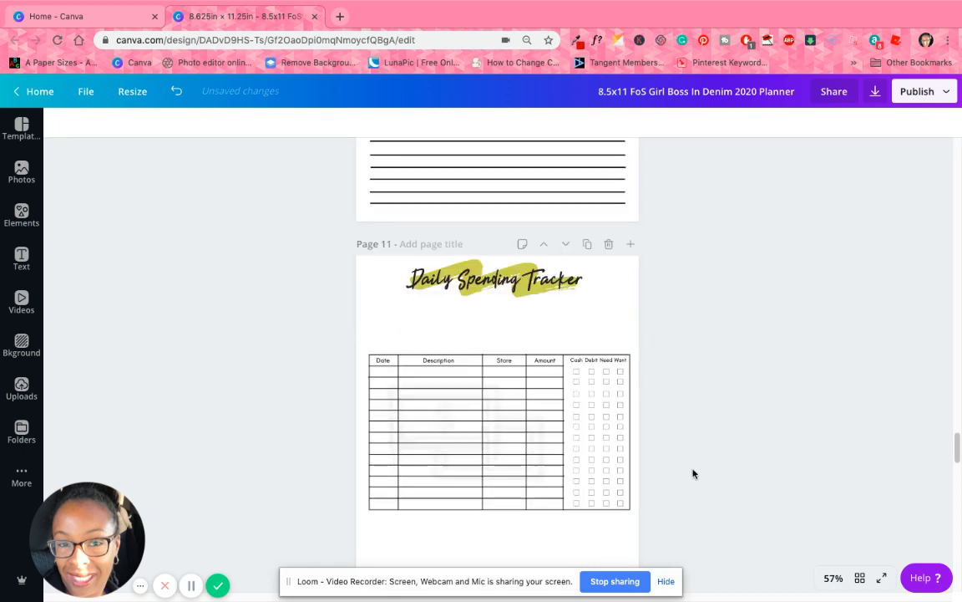
left_click(538, 414)
left_click(745, 396)
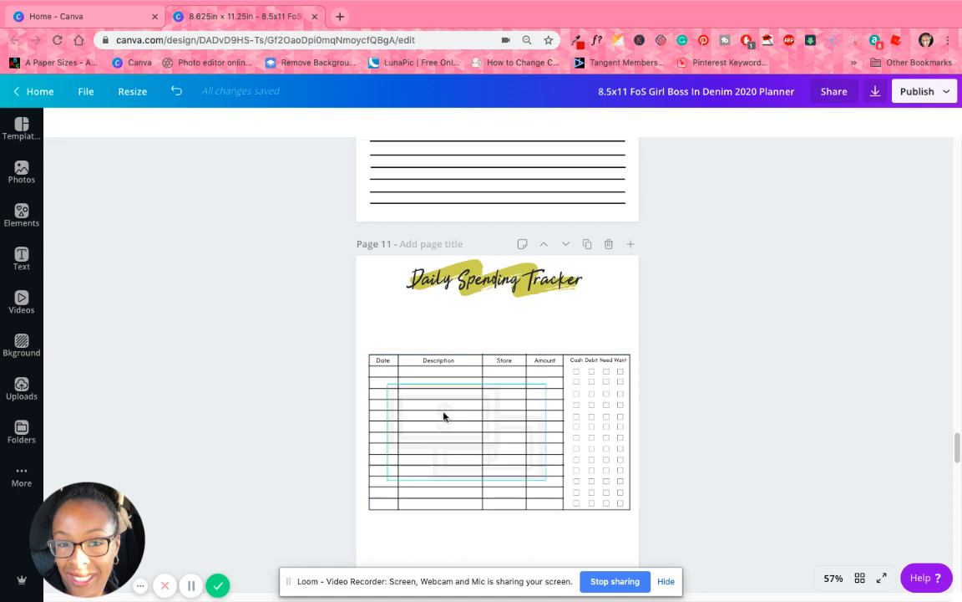
scroll(701, 422, "down", 2)
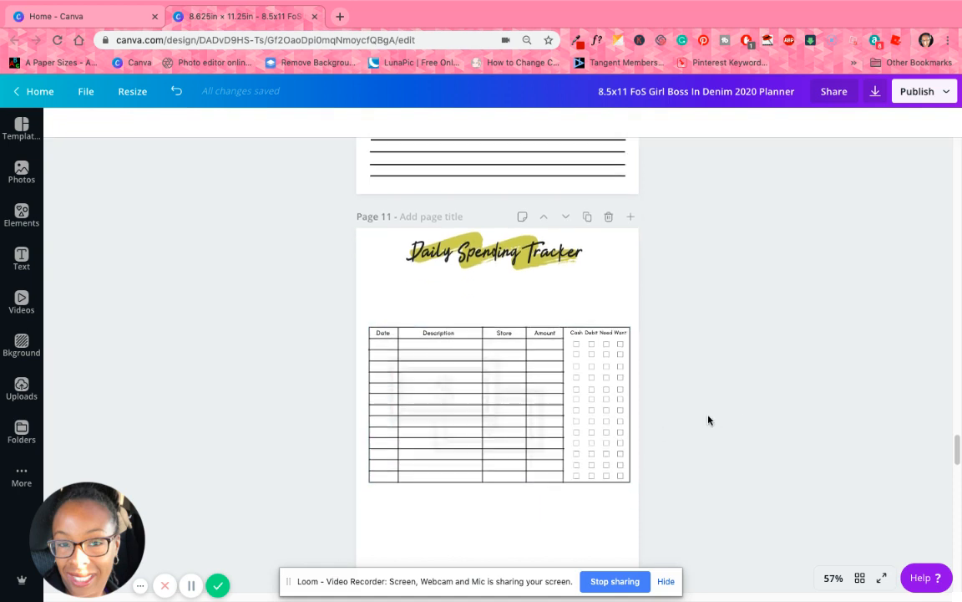
left_click(498, 306)
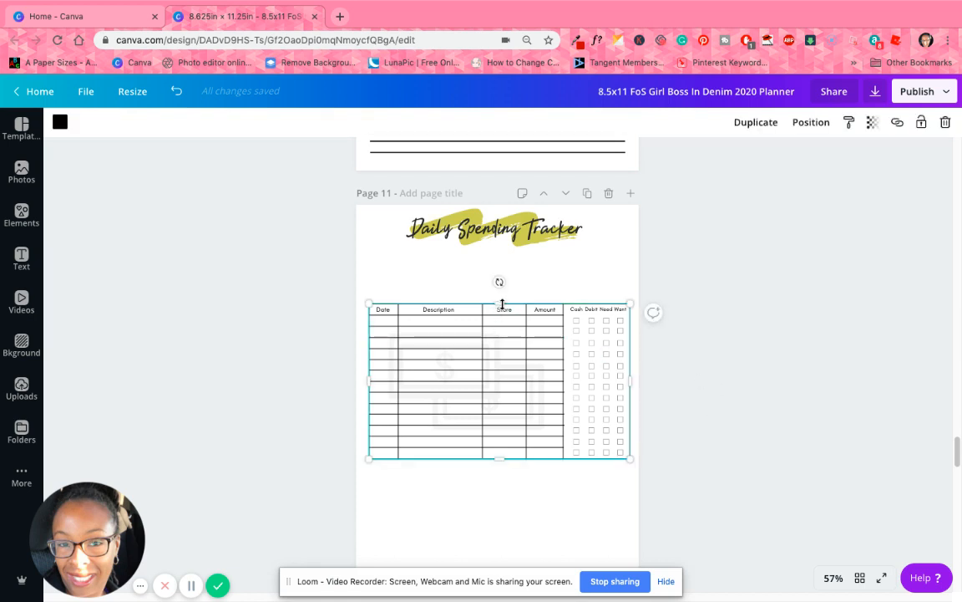
left_click(834, 578)
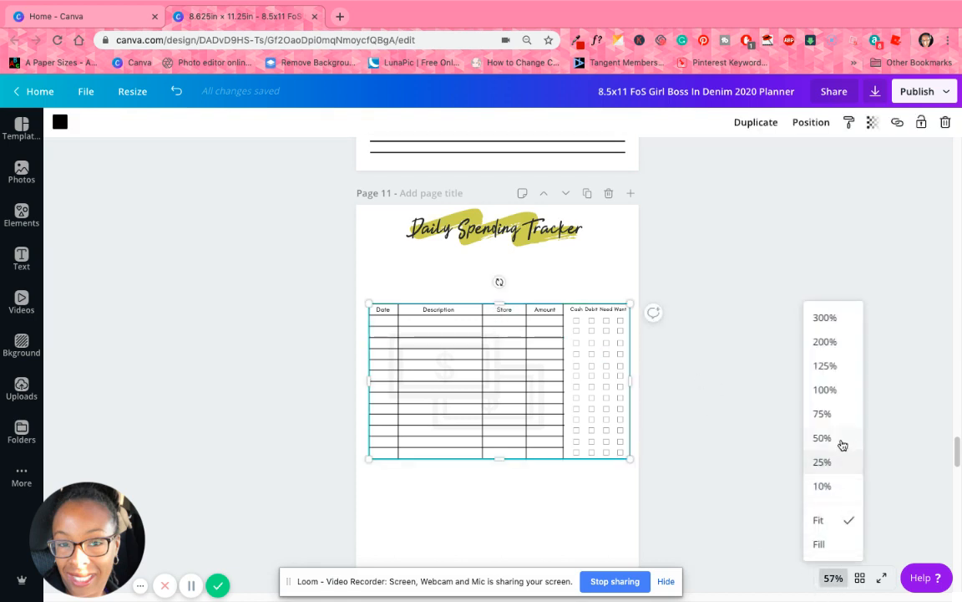
left_click(838, 416)
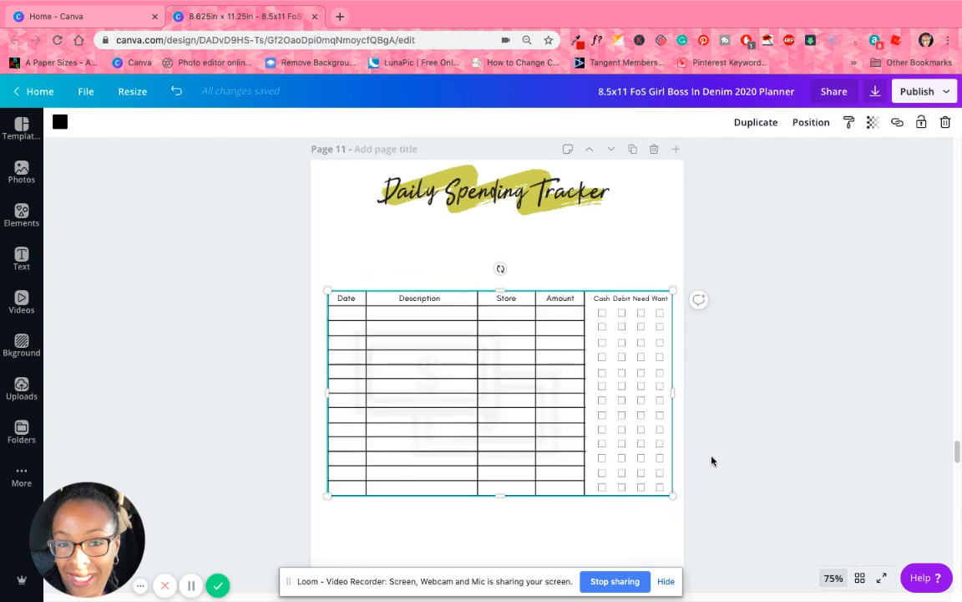
left_click_drag(498, 284, 507, 228)
Stretch the table's outer border downward to just above the bottom edge of page 11
scroll(538, 365, "down", 2)
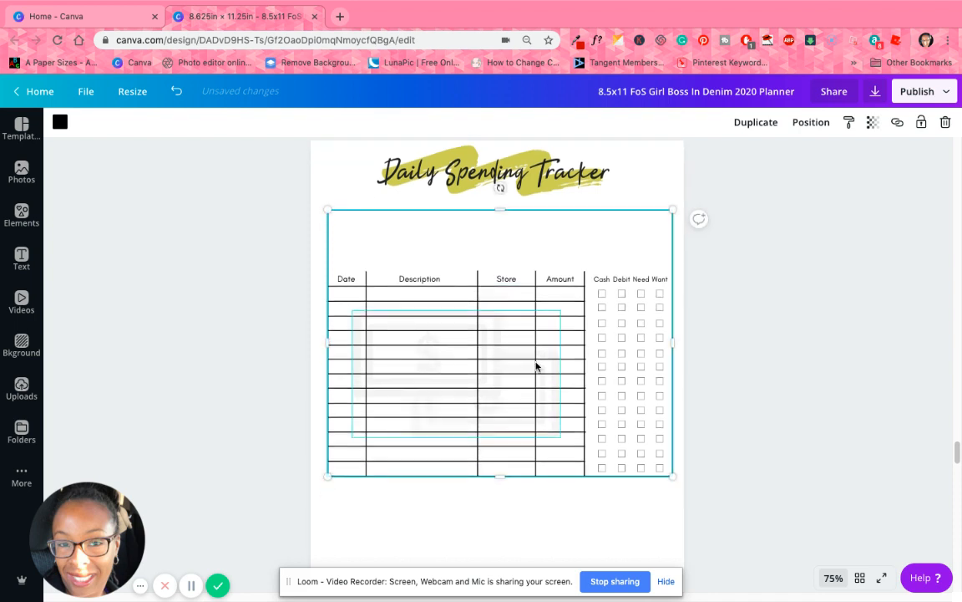
scroll(527, 435, "down", 1)
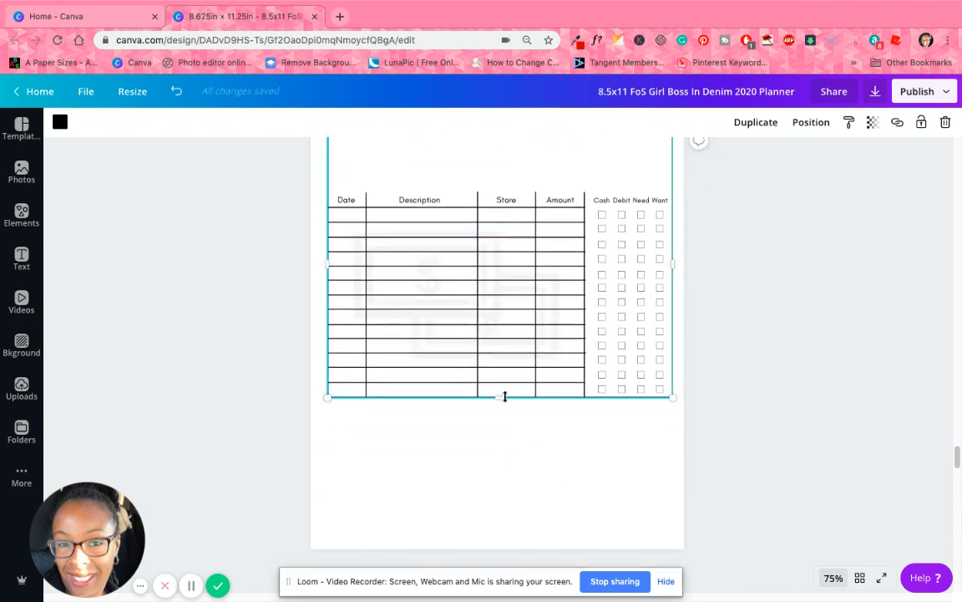
left_click_drag(505, 397, 478, 532)
left_click(749, 474)
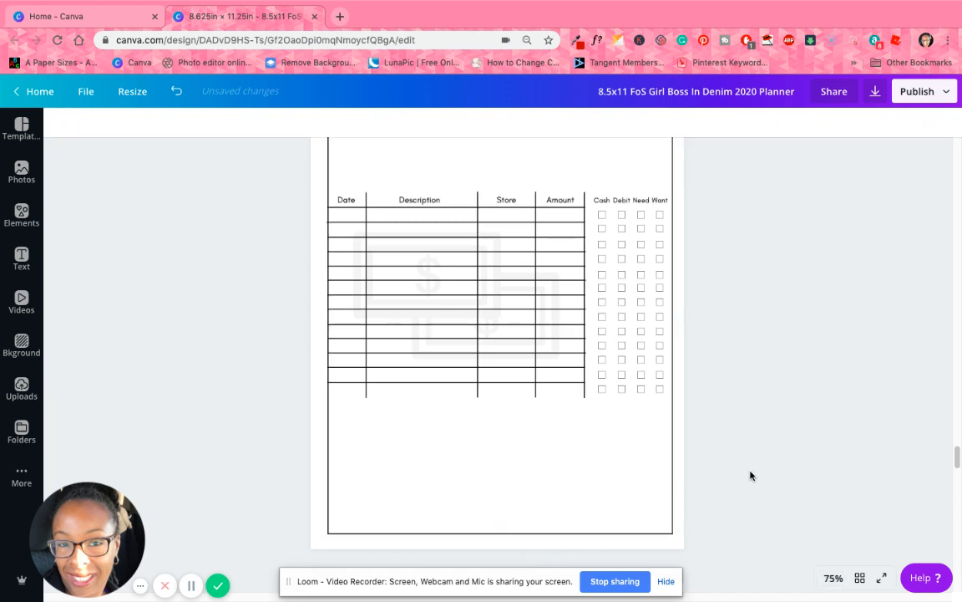
scroll(746, 475, "up", 3)
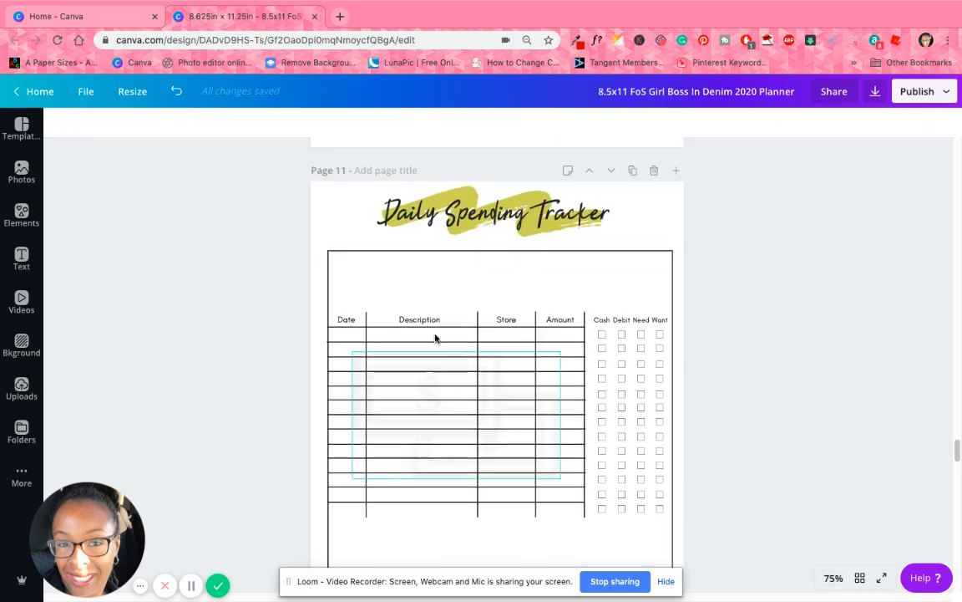
left_click(366, 319)
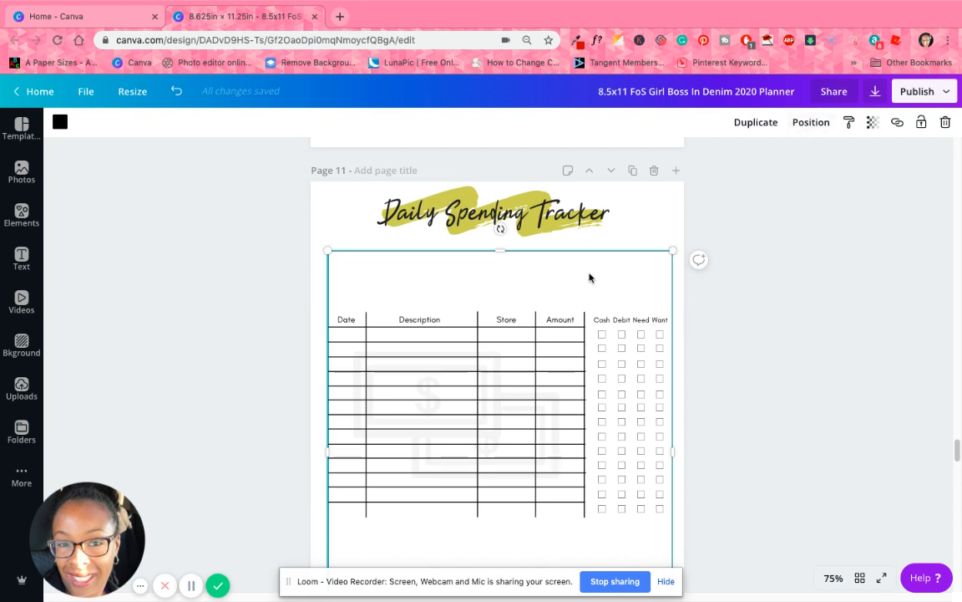
left_click(815, 125)
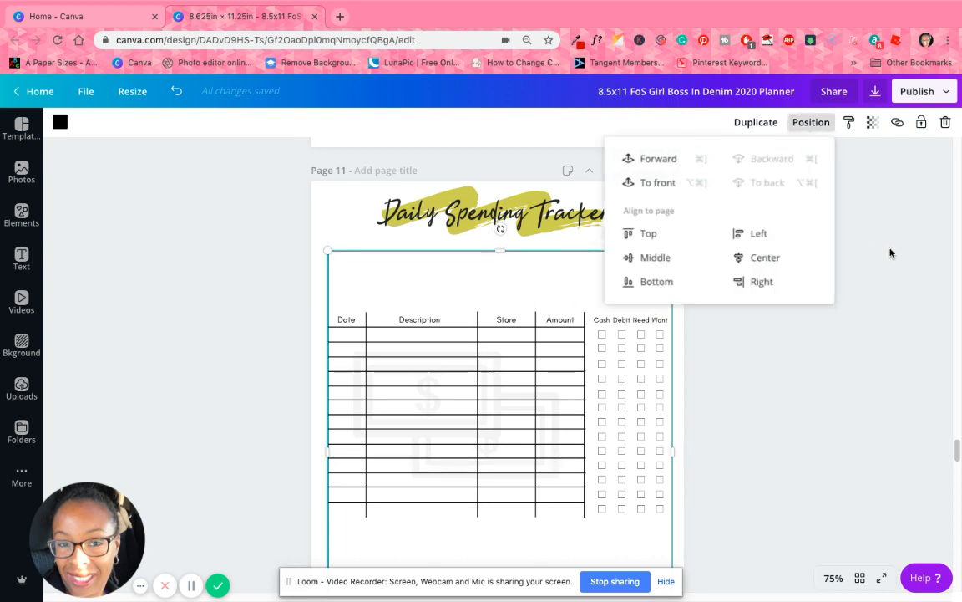
left_click(891, 252)
left_click(499, 286)
left_click(797, 123)
left_click(773, 209)
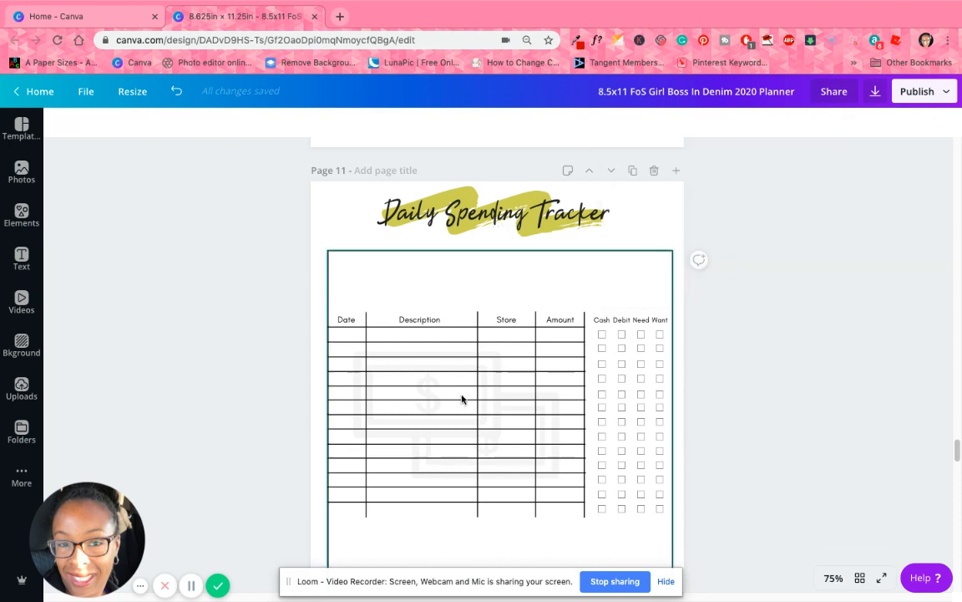
Extend the divider line between Date and Description to the border's top and bottom edges, then undo the downward extension
left_click(366, 318)
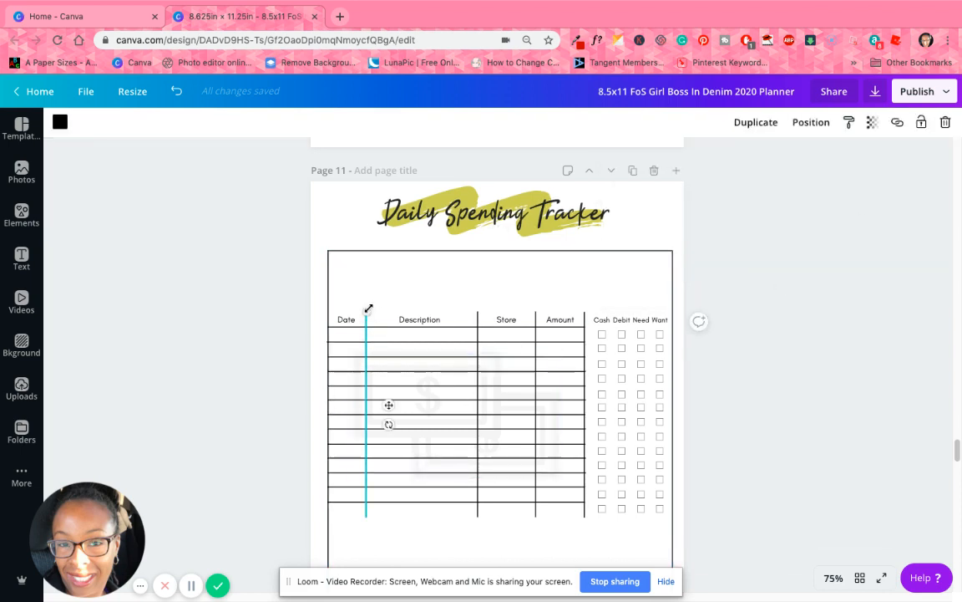
left_click_drag(366, 304, 372, 242)
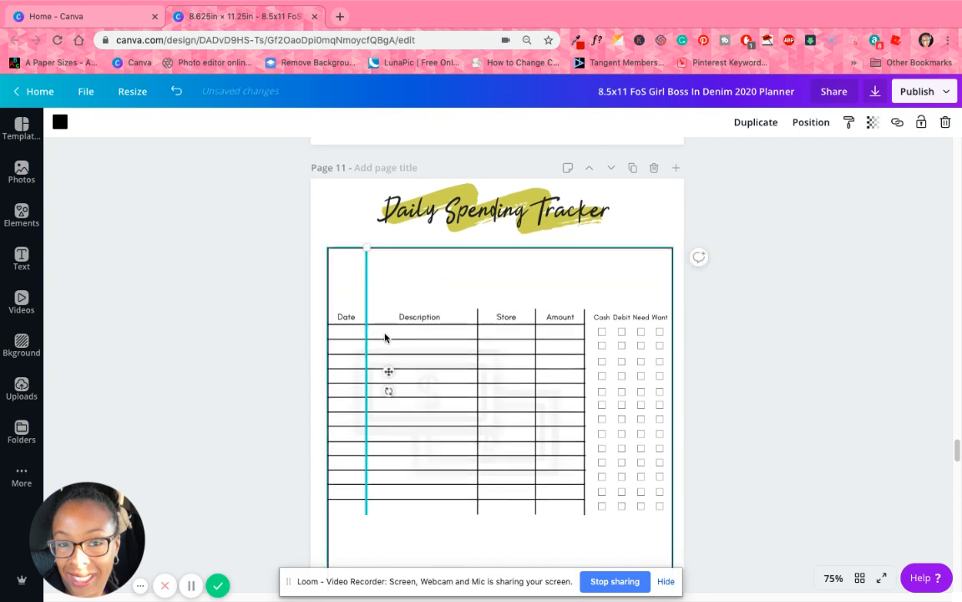
scroll(387, 337, "down", 3)
left_click_drag(366, 445, 366, 536)
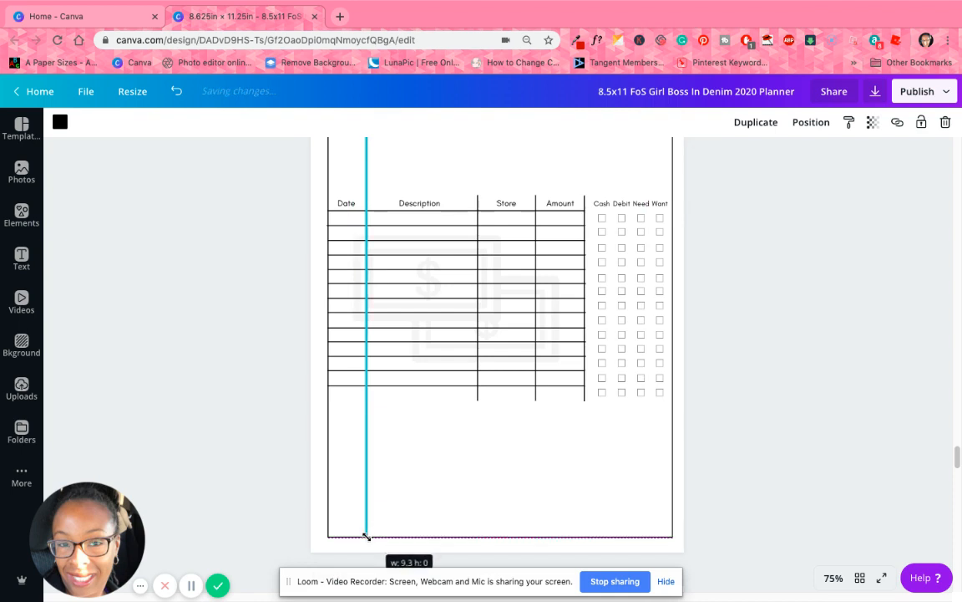
left_click(793, 518)
scroll(781, 491, "up", 1)
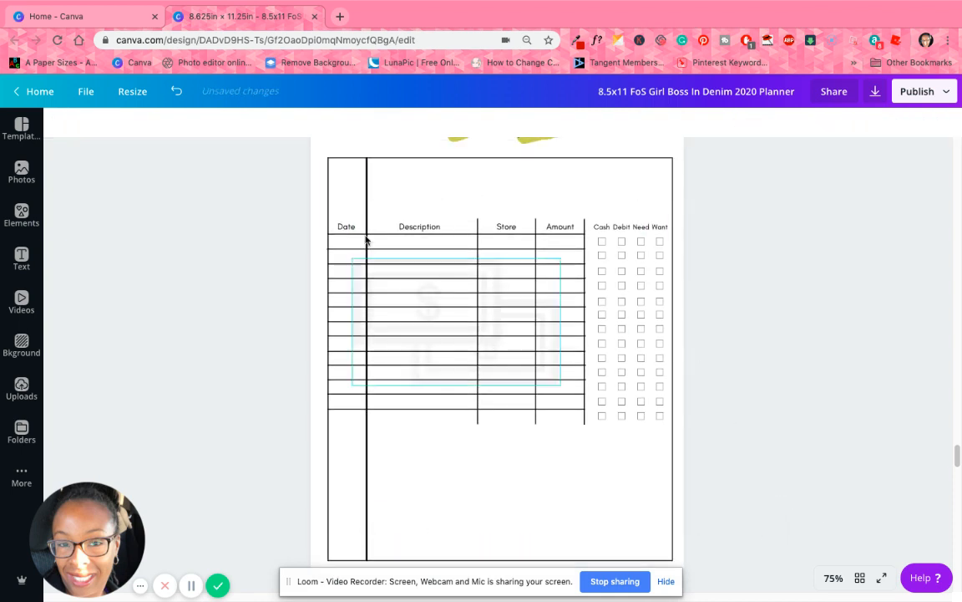
scroll(351, 209, "up", 1)
left_click(176, 92)
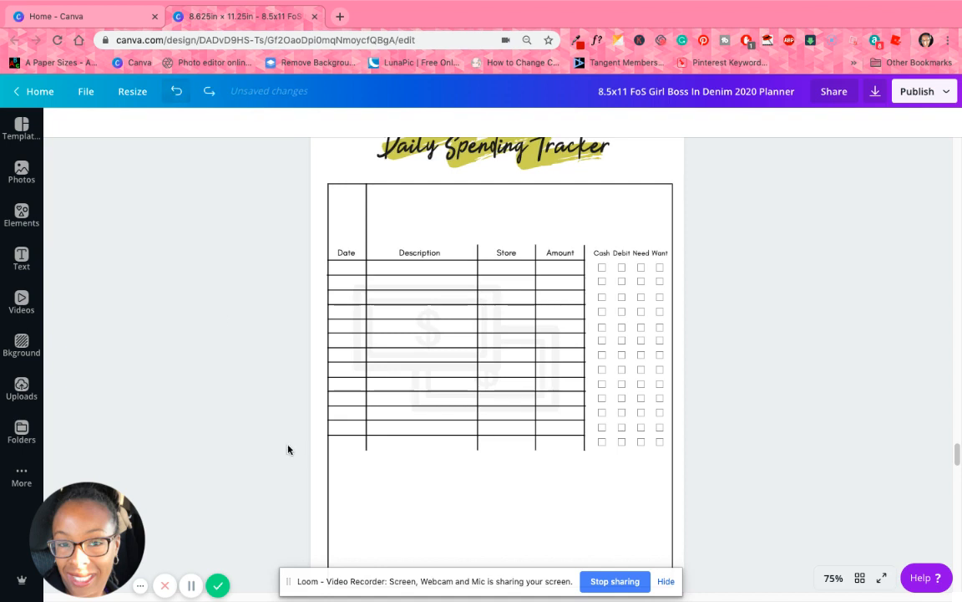
Try to move the Date column's divider line down so its lower end meets the bottom of the outer border
left_click(366, 445)
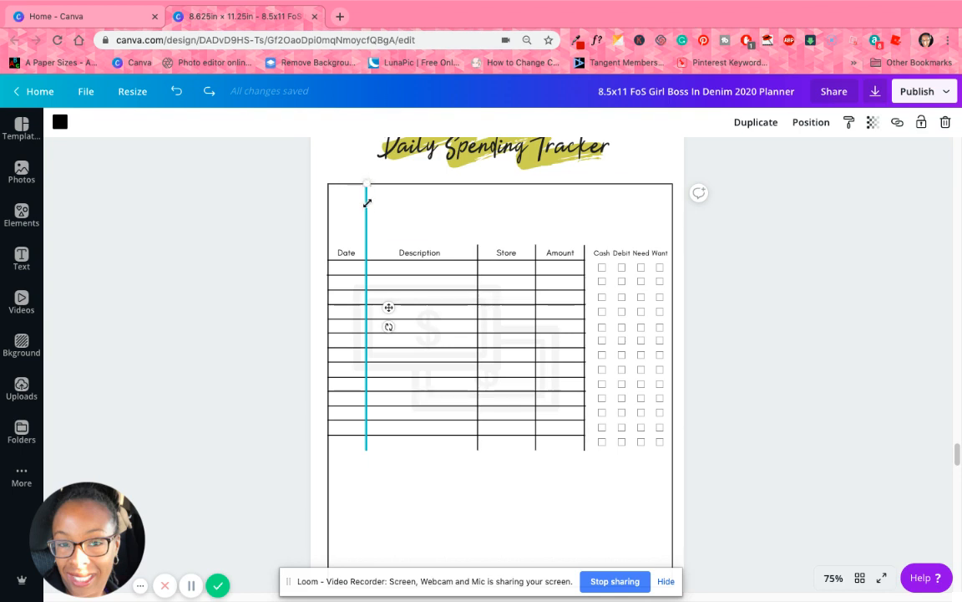
left_click_drag(368, 203, 366, 264)
left_click_drag(388, 320, 382, 349)
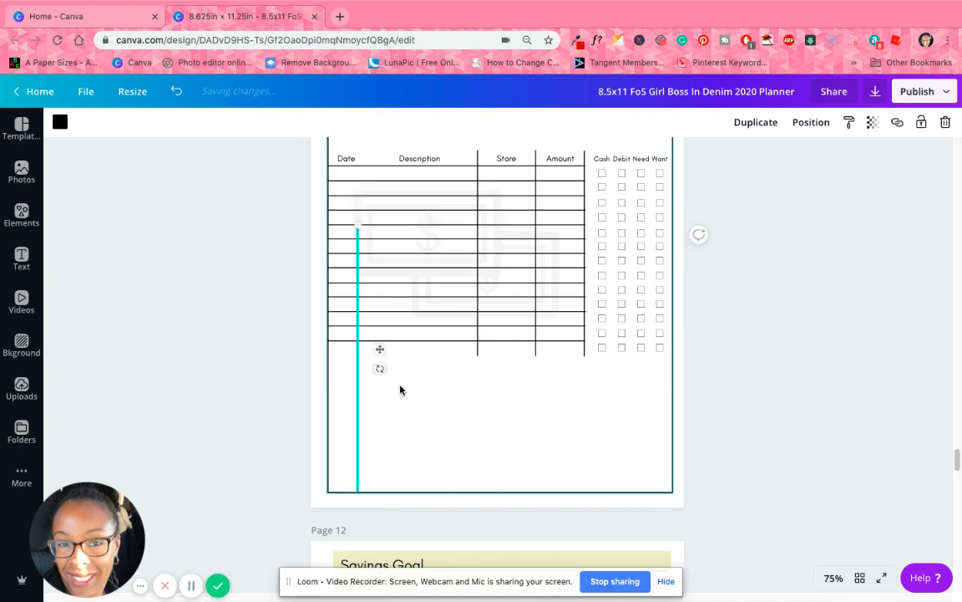
left_click(417, 397)
scroll(424, 401, "up", 3)
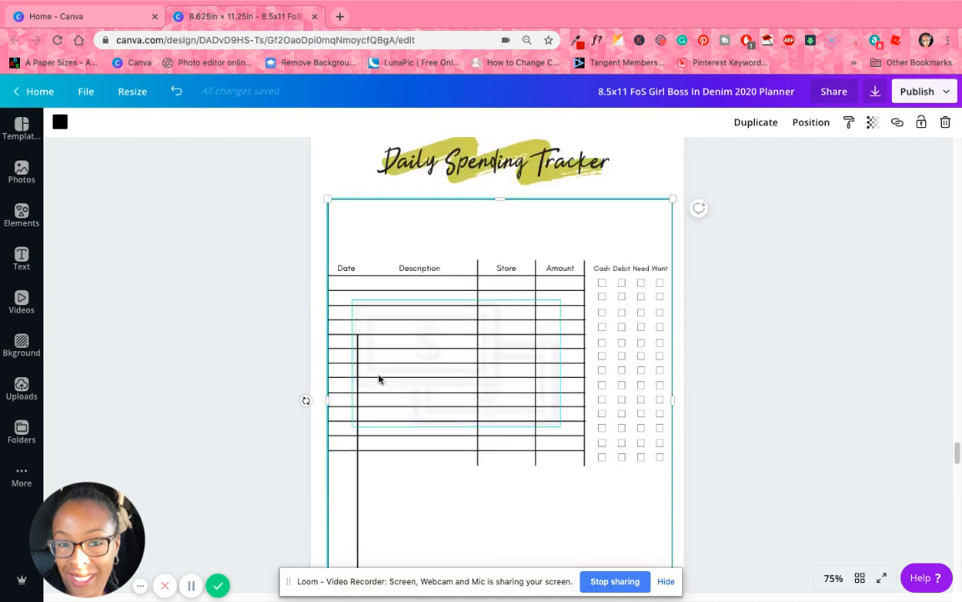
Try to lengthen the moved Date divider line upward past the column headings
left_click(356, 341)
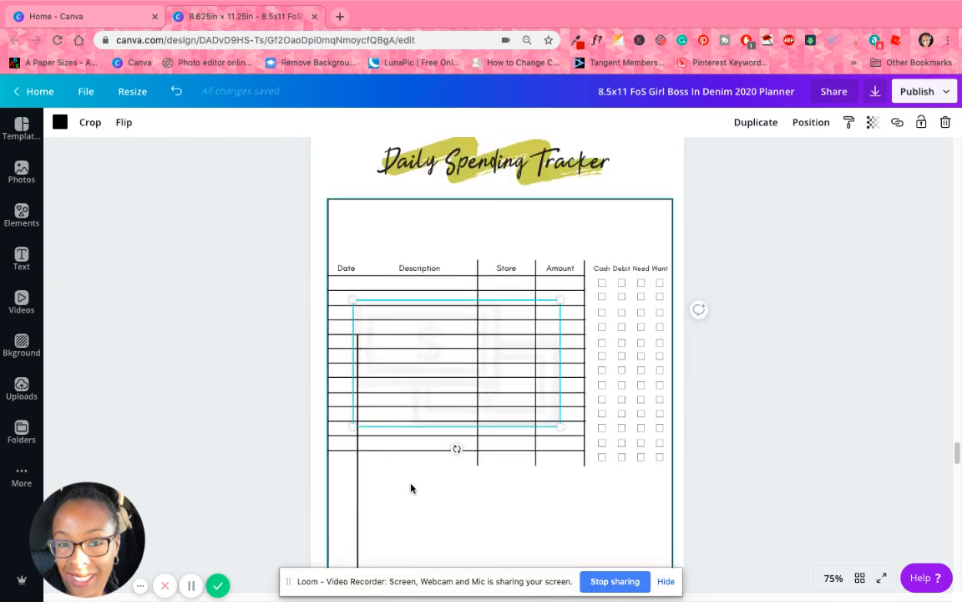
left_click(375, 500)
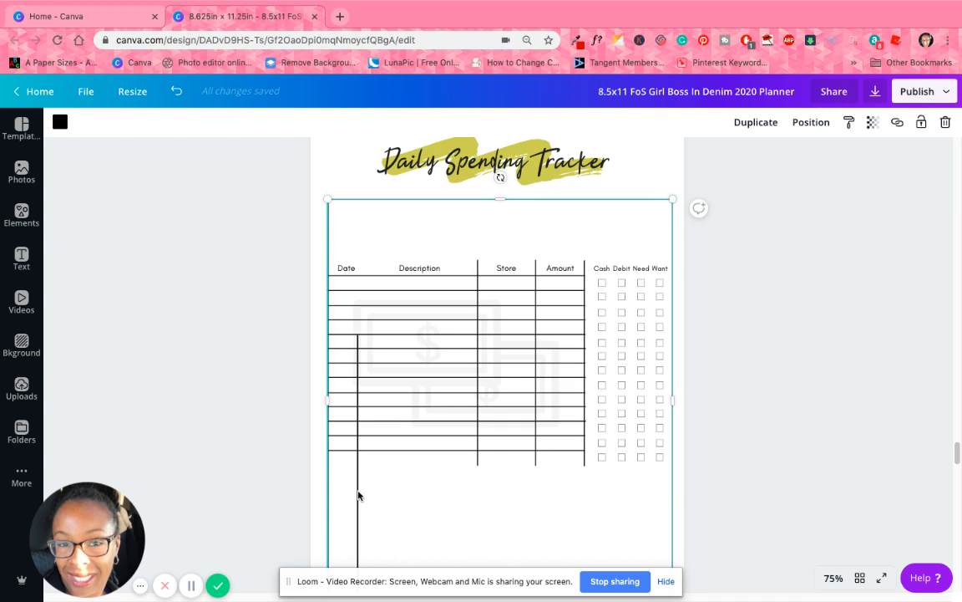
left_click(357, 493)
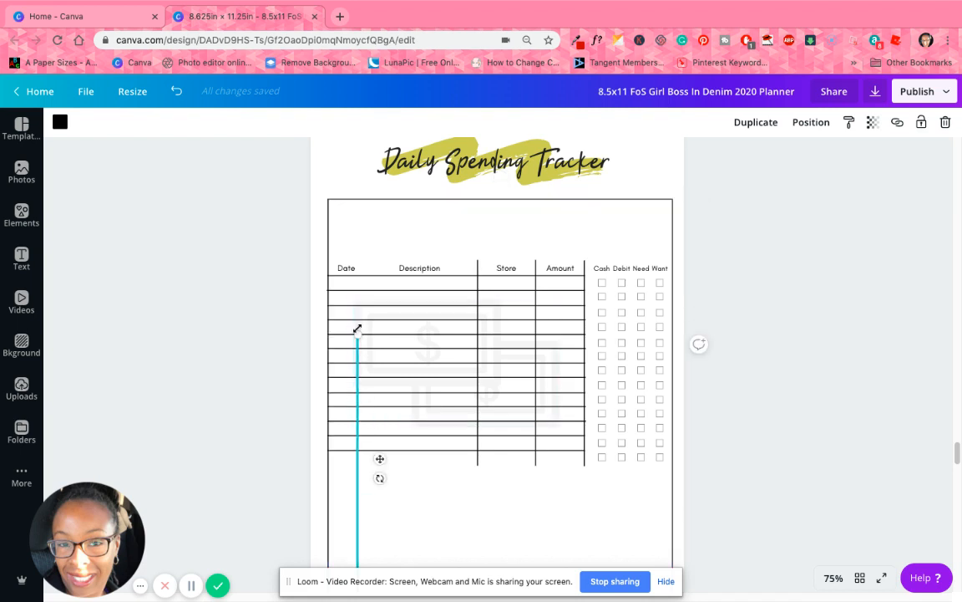
left_click_drag(359, 325, 419, 228)
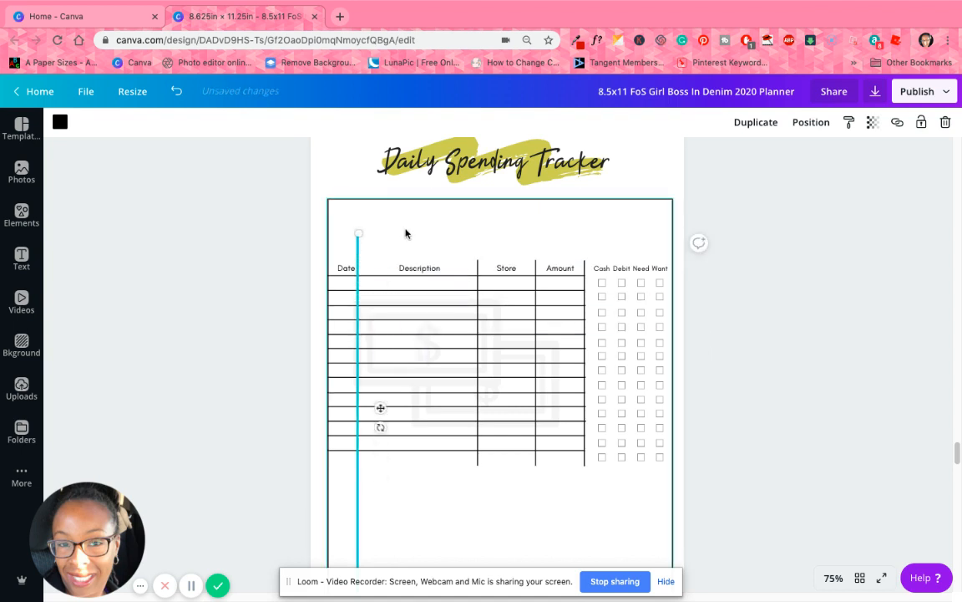
left_click(407, 232)
left_click(359, 235)
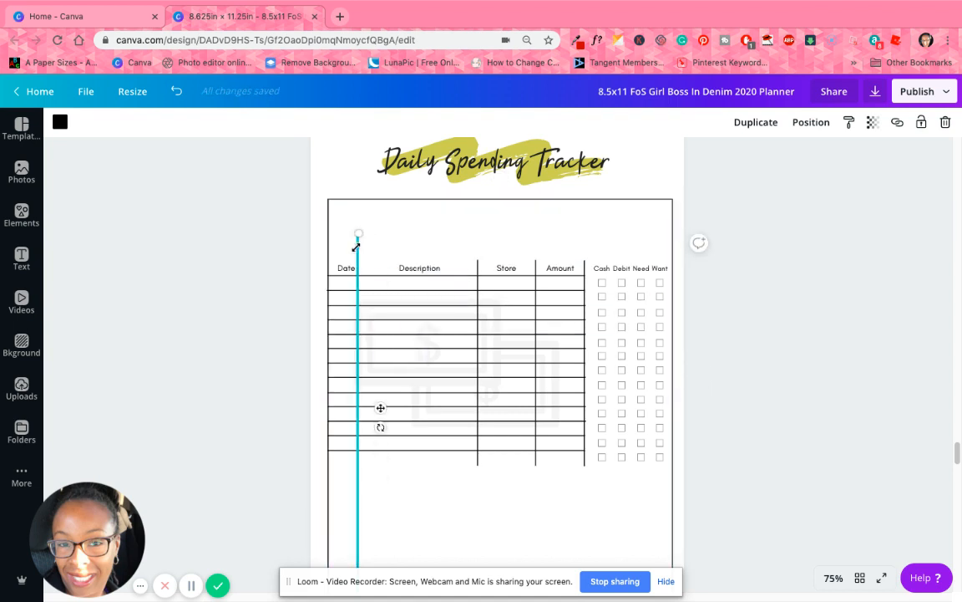
left_click_drag(356, 248, 363, 493)
left_click(381, 486)
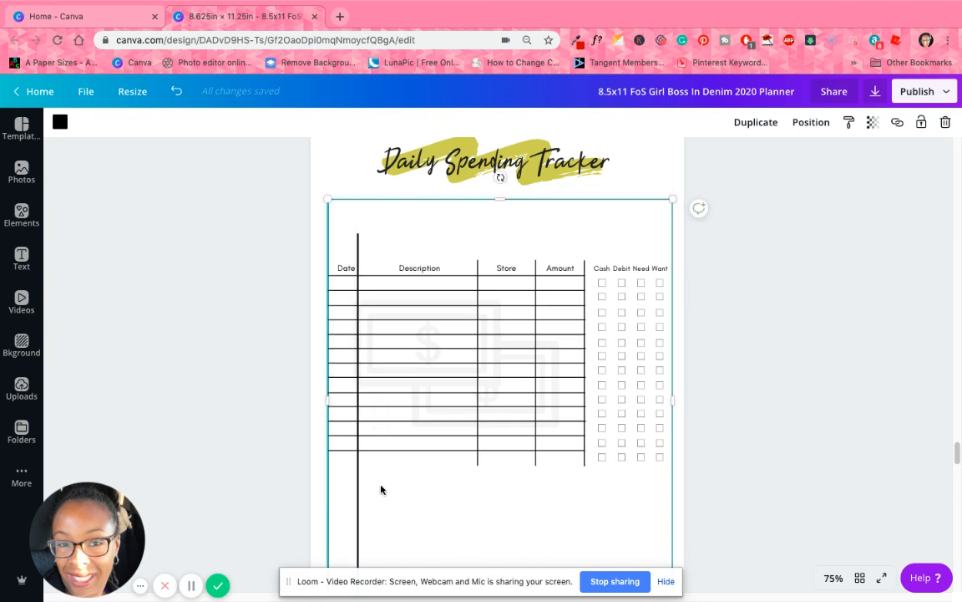
Delete the divider line between Date and Description and add a new straight line element to the page
left_click(357, 476)
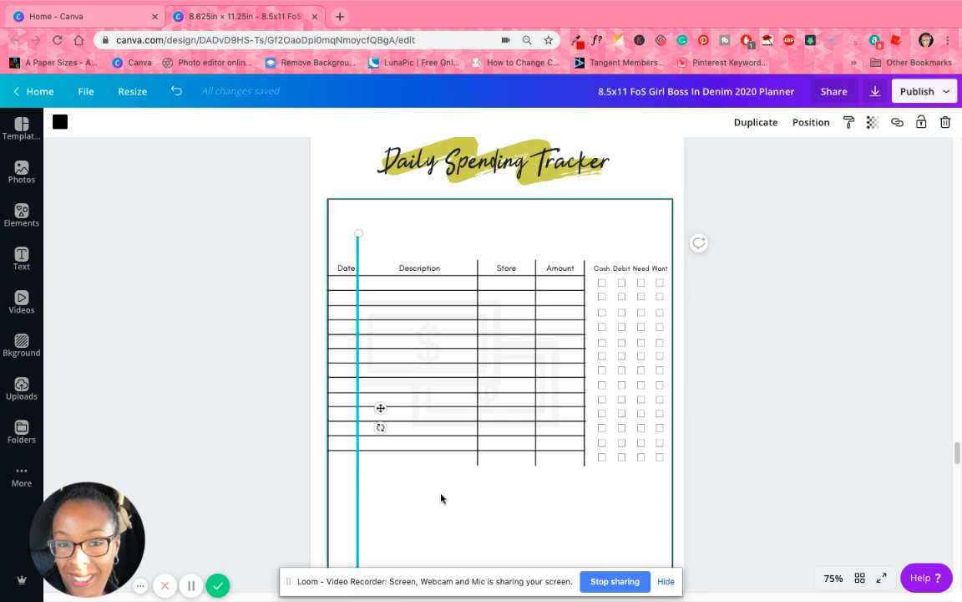
key("Delete")
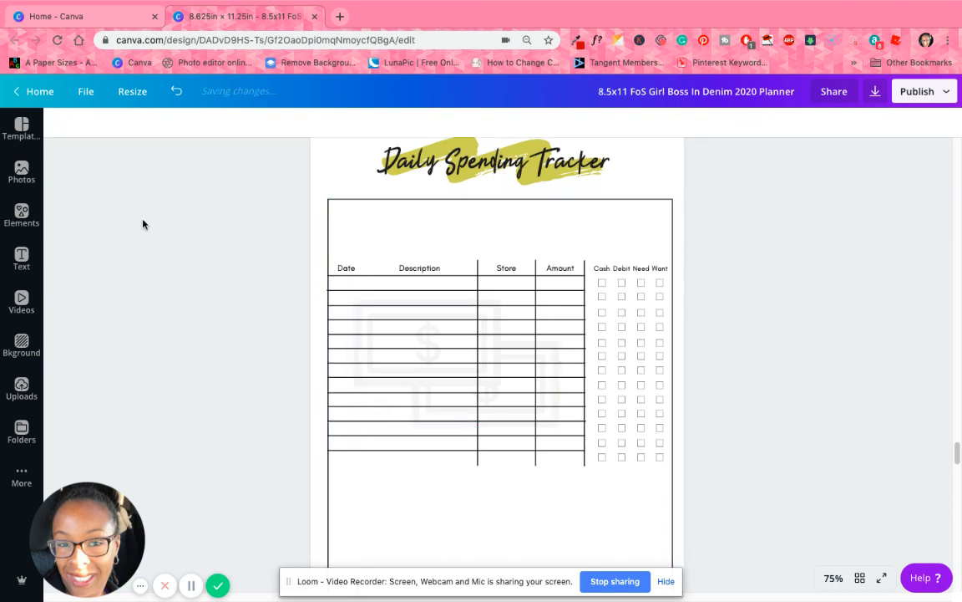
left_click(22, 257)
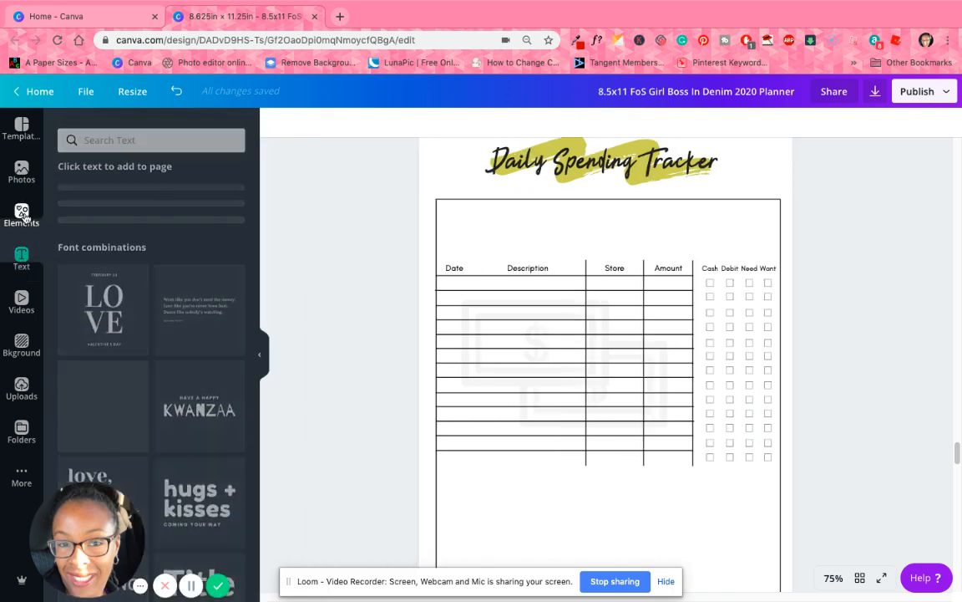
left_click(21, 216)
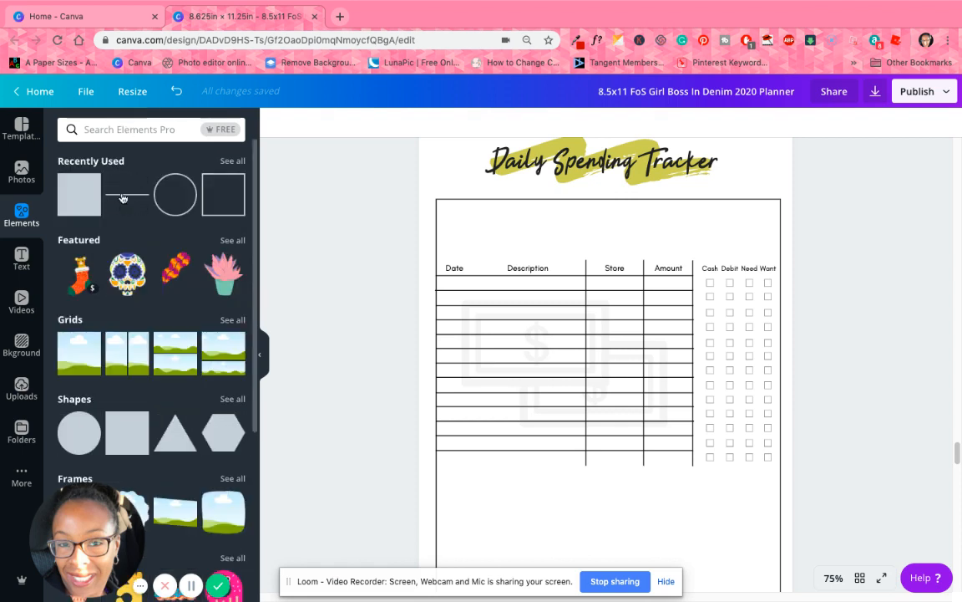
left_click(127, 194)
left_click(260, 354)
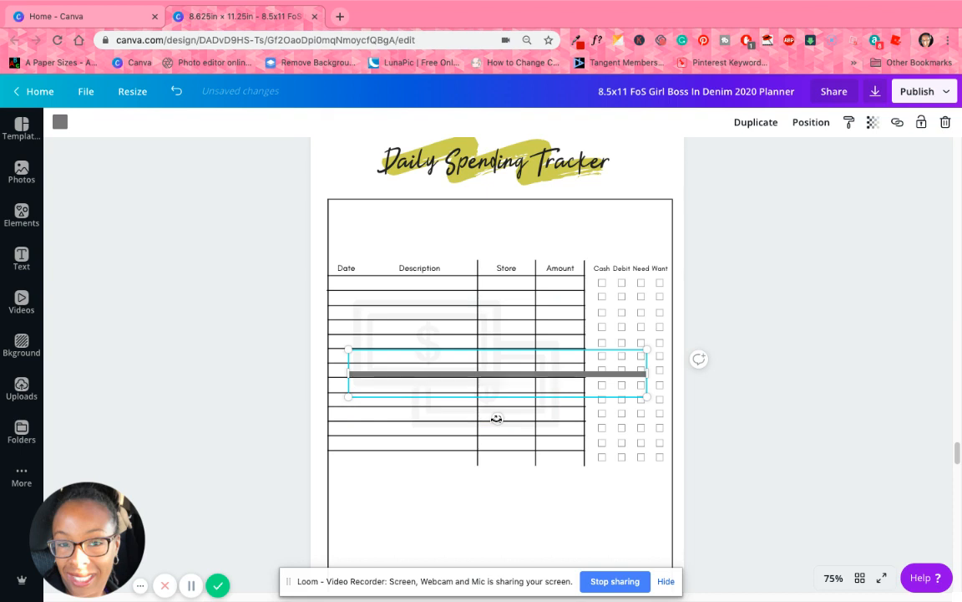
Rotate the new line to vertical and recolor it black
left_click_drag(498, 419, 576, 376)
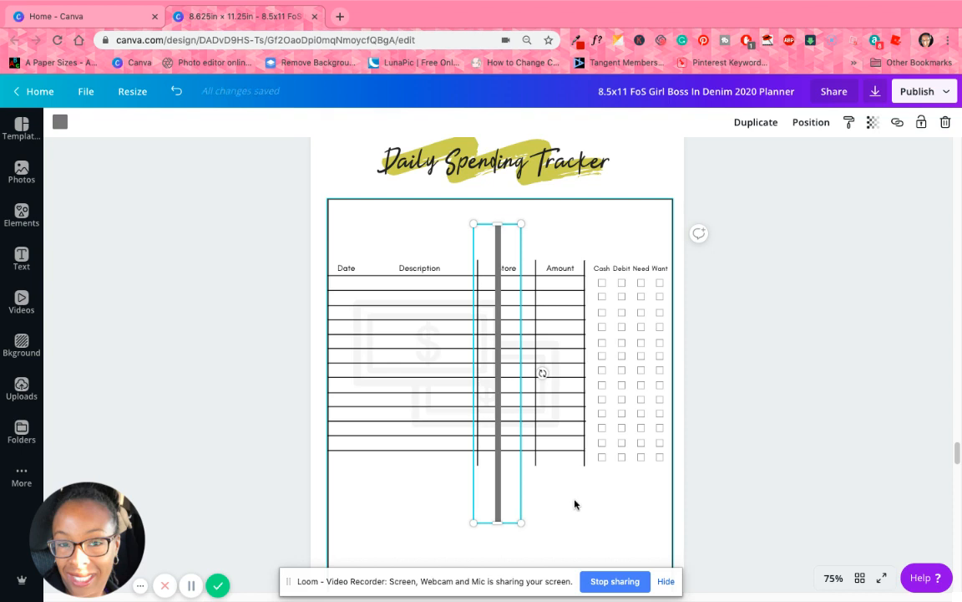
left_click(59, 123)
left_click(103, 186)
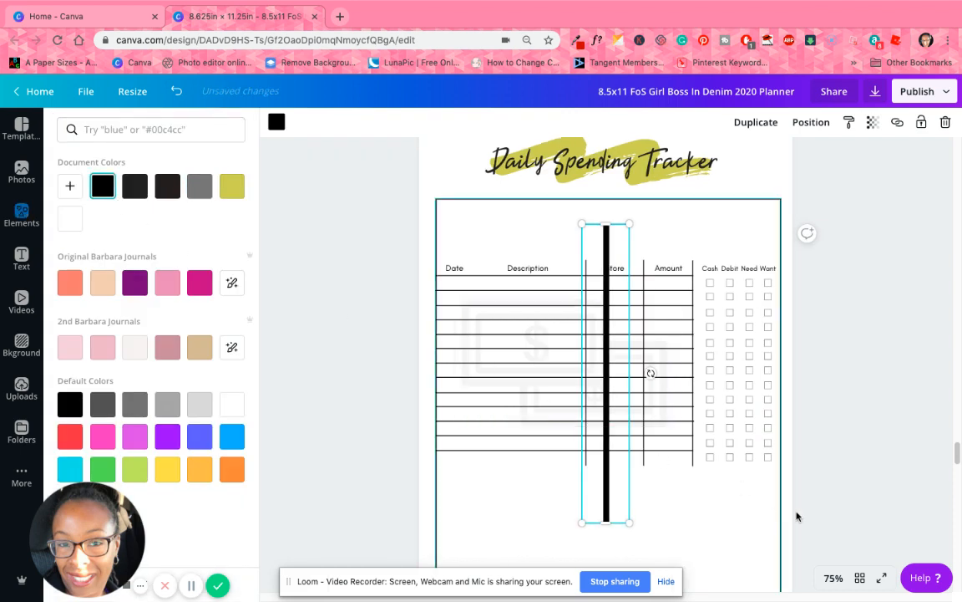
scroll(711, 493, "down", 1)
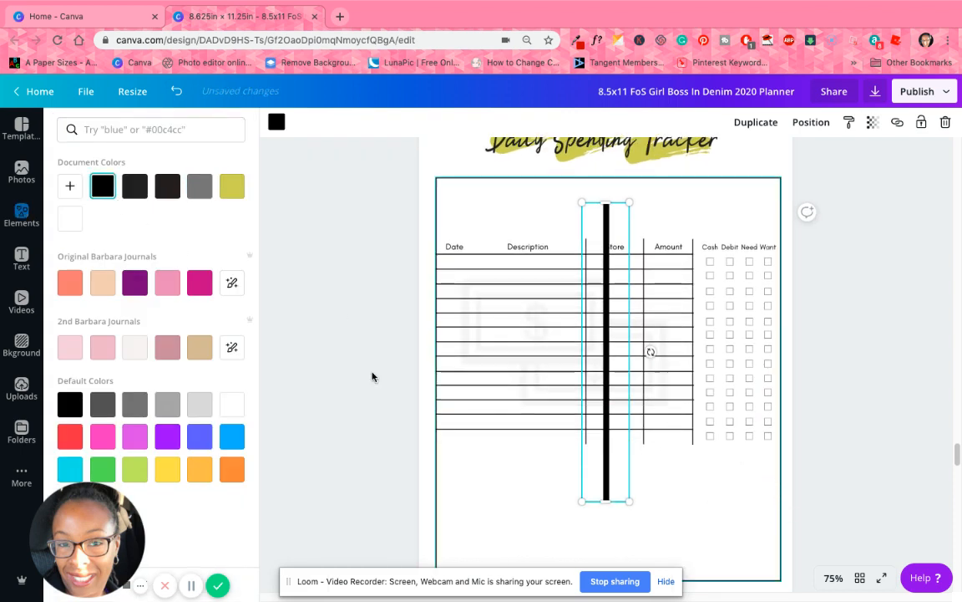
Shrink the new black line to a thin divider, place it between Date and Description, and lengthen it down to the outer border's lower edge
left_click(827, 507)
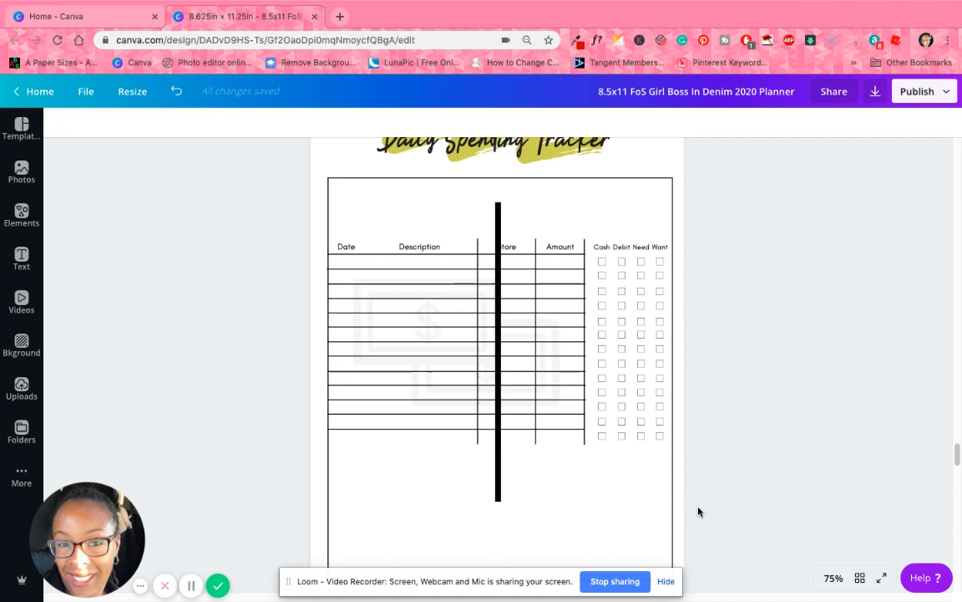
left_click(499, 482)
left_click_drag(520, 502, 434, 190)
left_click_drag(388, 222, 379, 242)
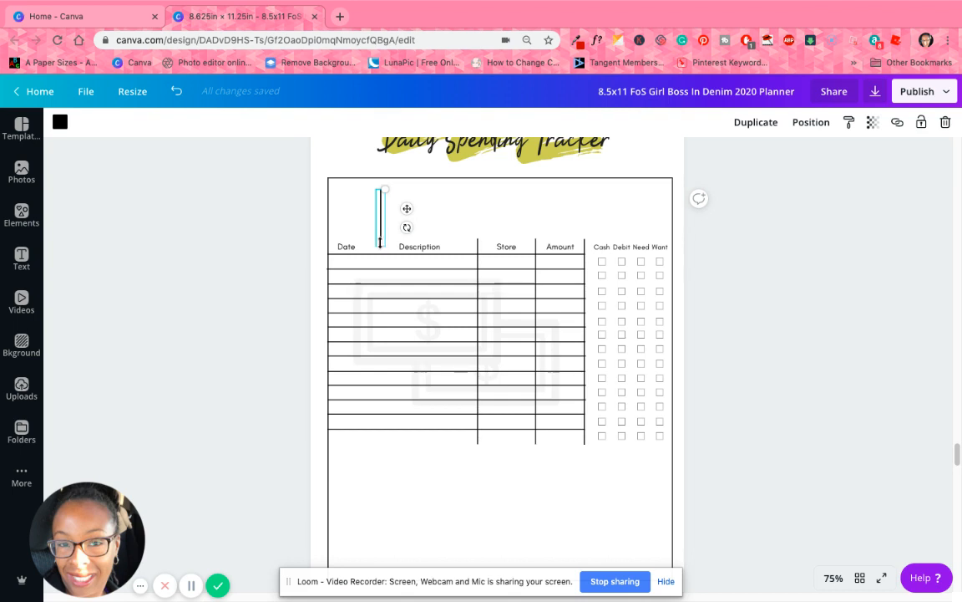
left_click_drag(380, 243, 376, 436)
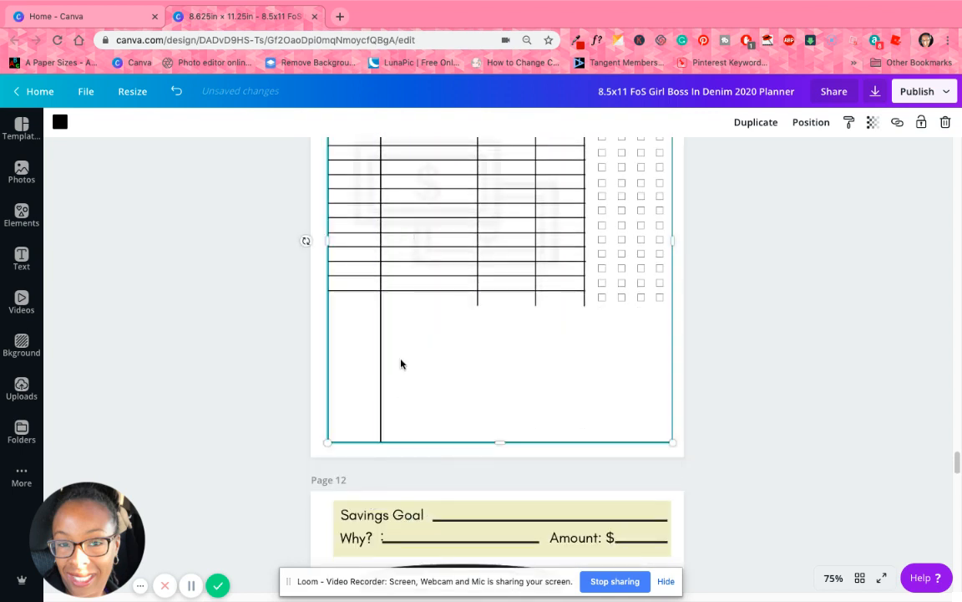
Extend the new divider up to the outer border's upper edge and shift it closer to the Date heading
scroll(443, 421, "up", 3)
scroll(440, 404, "up", 1)
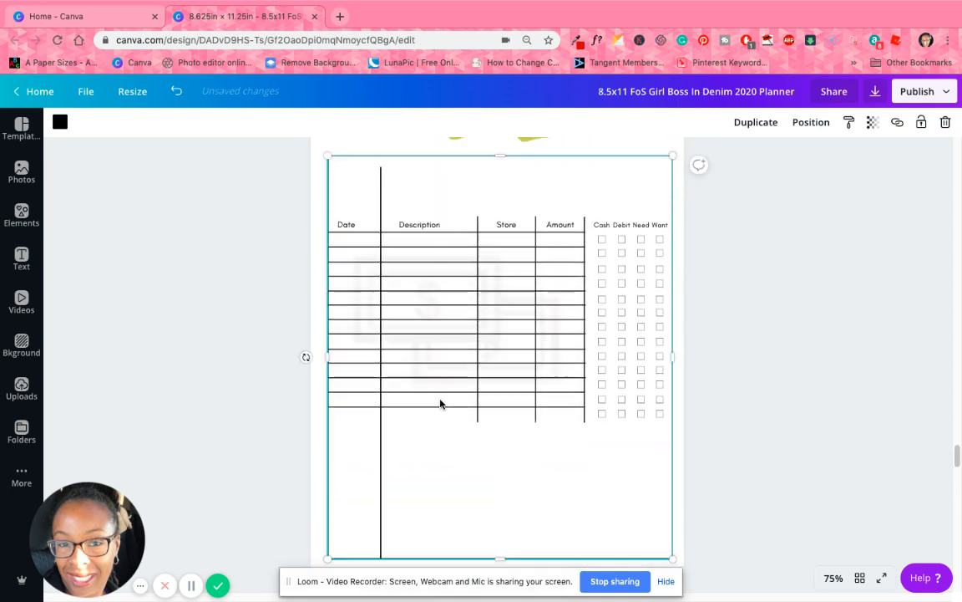
left_click(378, 172)
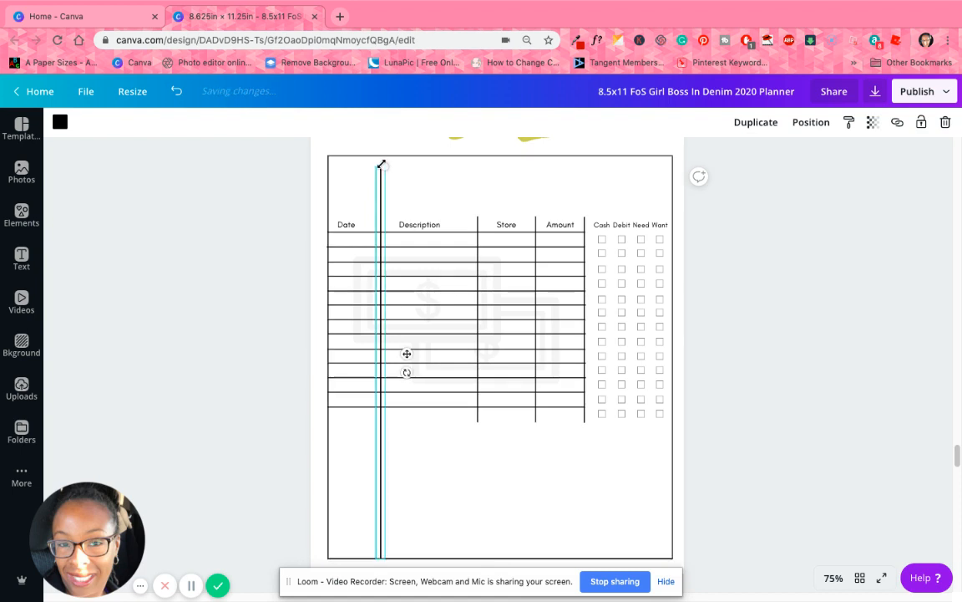
left_click_drag(380, 162, 381, 151)
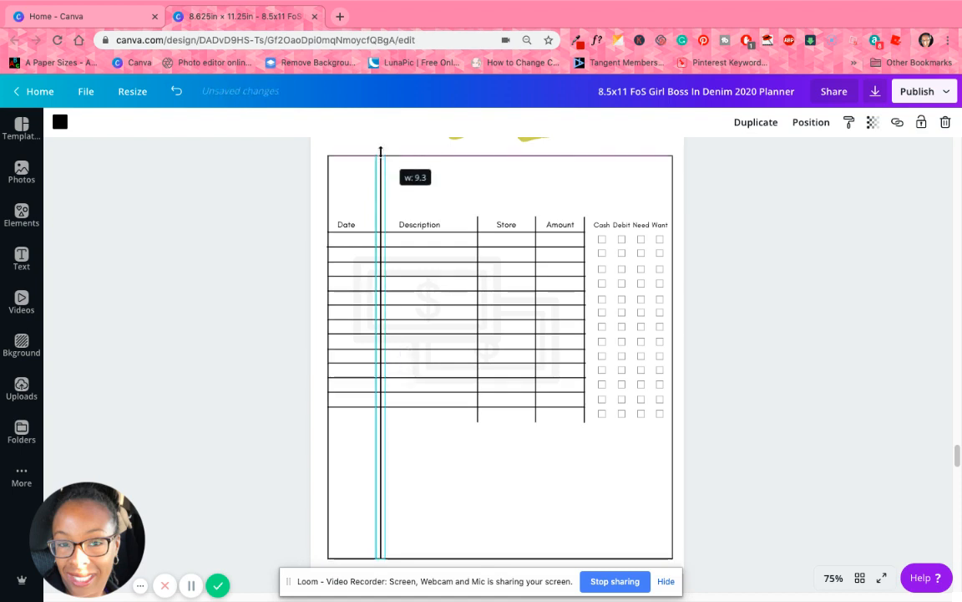
left_click_drag(383, 202, 370, 196)
Delete the old short divider lines after the Description, Store and Amount columns
left_click(477, 243)
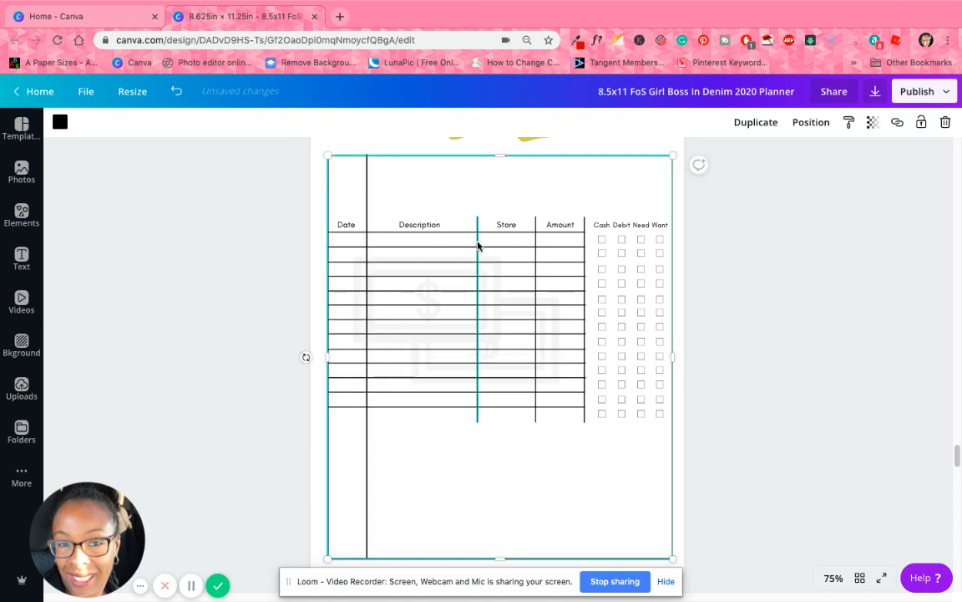
key("Delete")
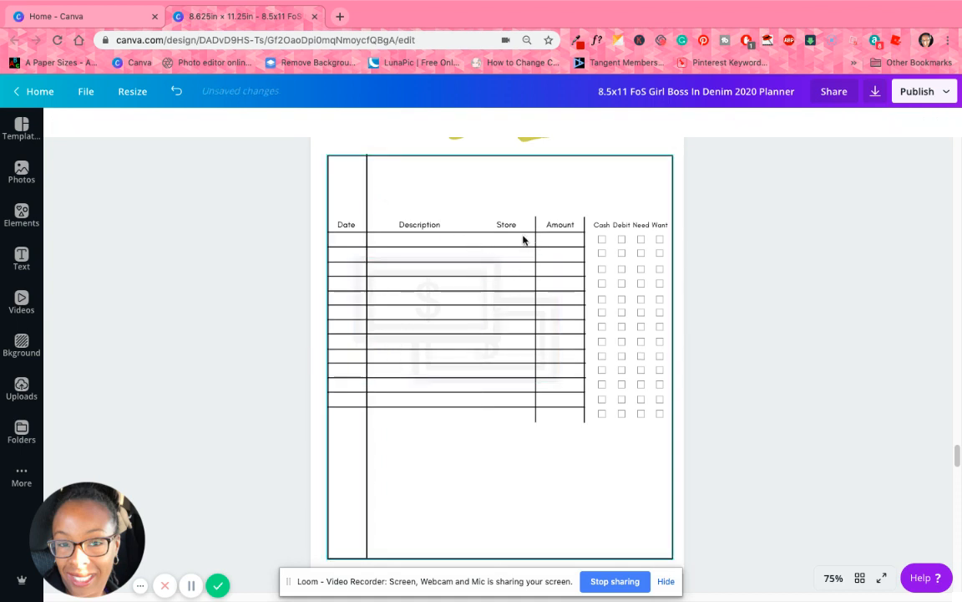
left_click(534, 233)
left_click(537, 237)
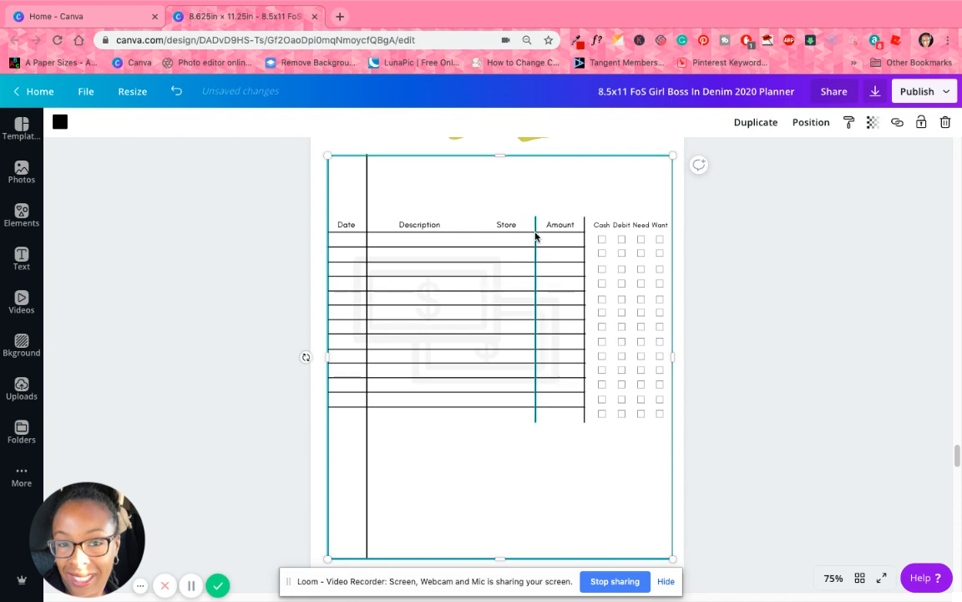
key("Delete")
left_click(585, 249)
key("Delete")
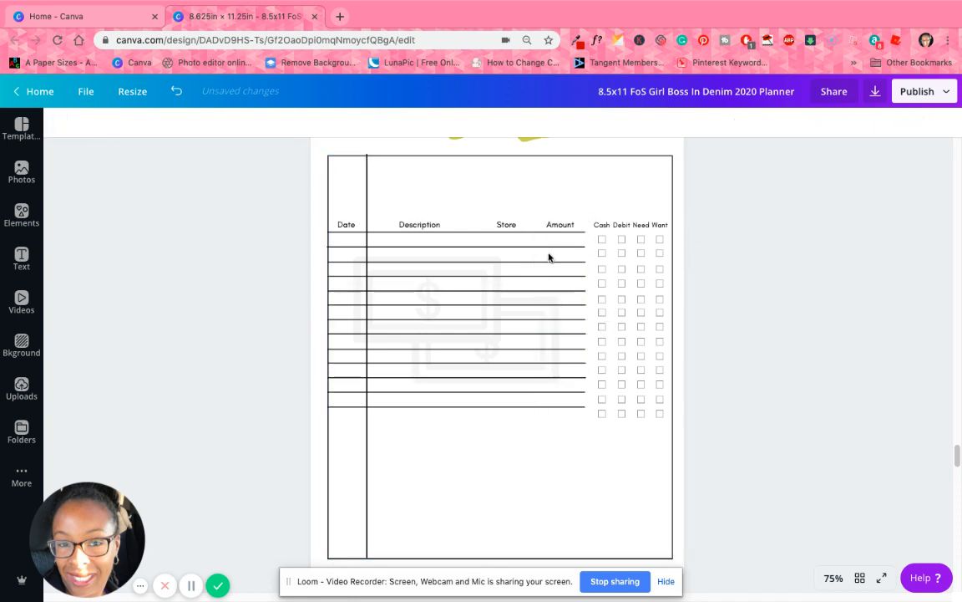
Trim the upper end of the Date divider so it meets the outer border's upper edge
left_click(365, 191)
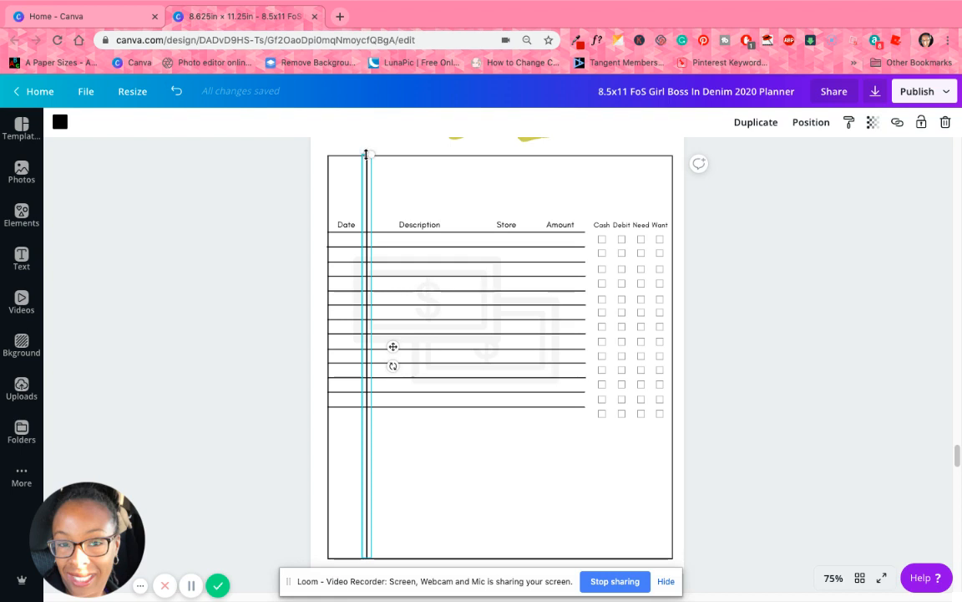
left_click_drag(366, 155, 366, 158)
left_click(441, 193)
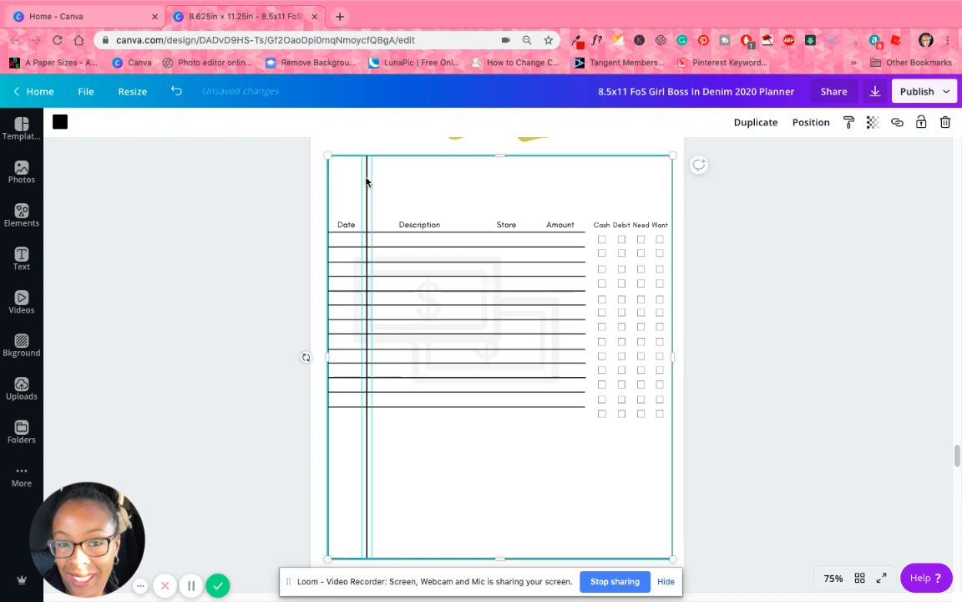
Duplicate the Date divider twice and place the copies between Description and Store and between Store and Amount, spanning the border's height
left_click(366, 179)
left_click(745, 124)
left_click(746, 124)
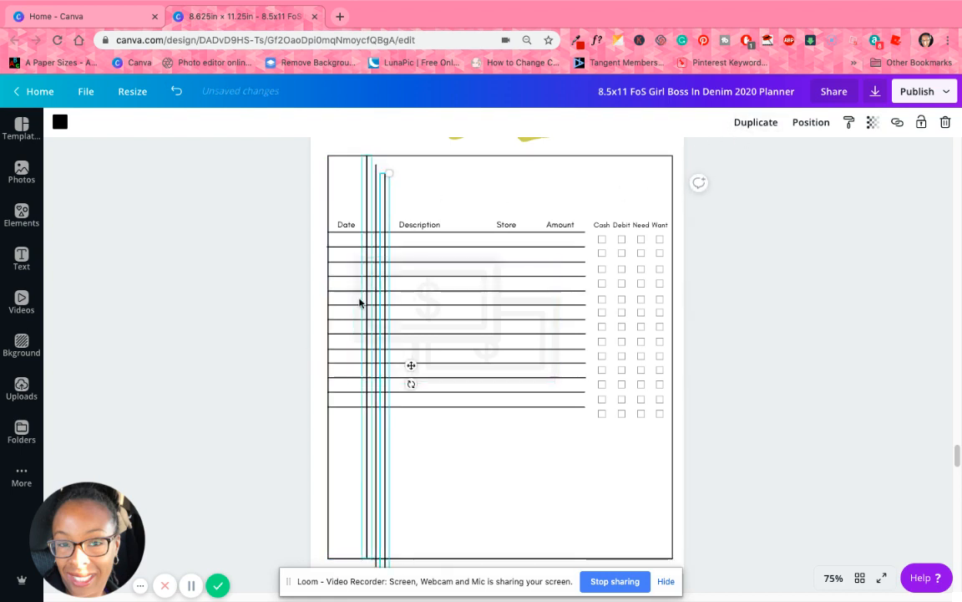
left_click_drag(386, 299, 603, 293)
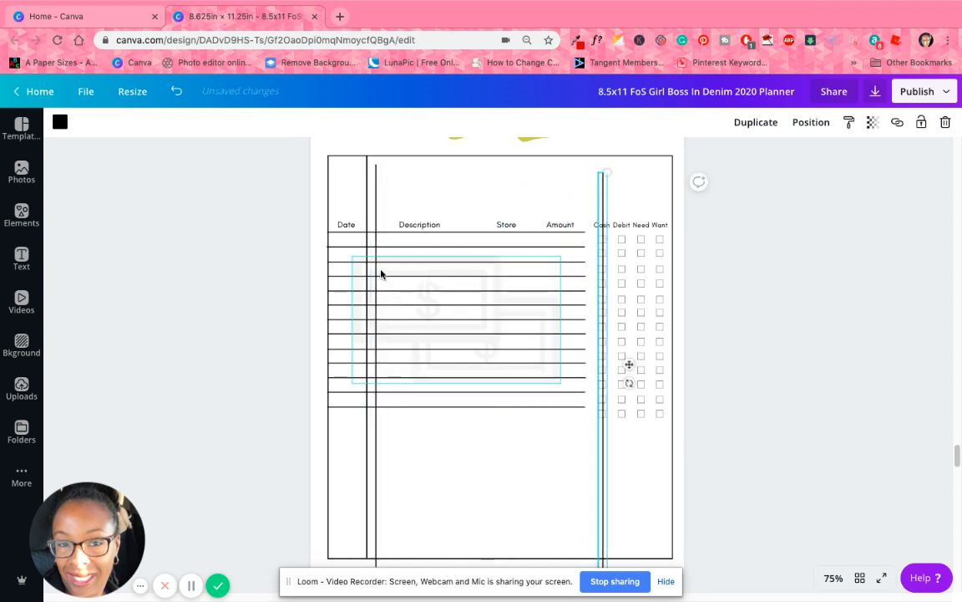
left_click_drag(375, 271, 478, 255)
left_click(599, 253, "shift")
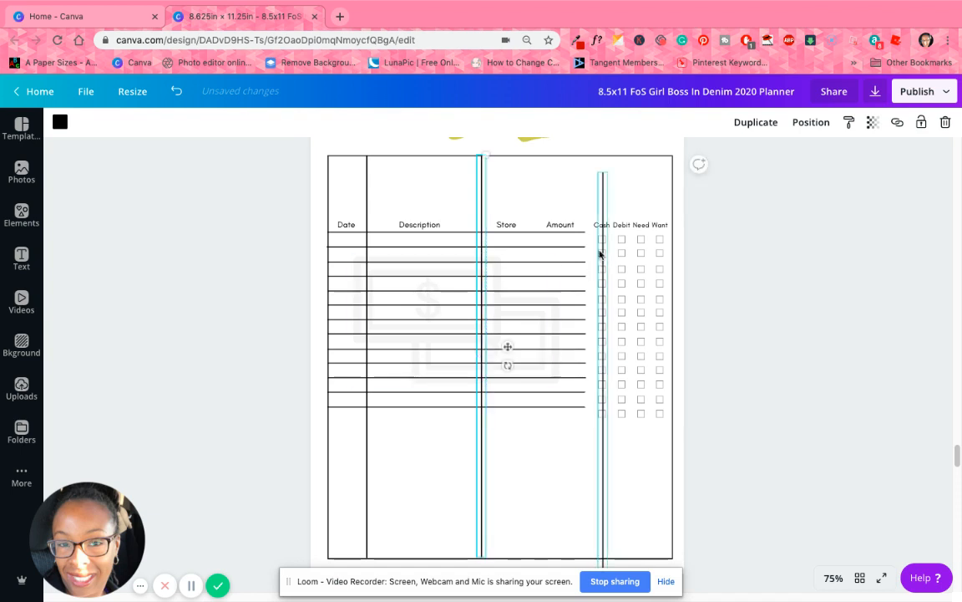
left_click_drag(601, 251, 536, 228)
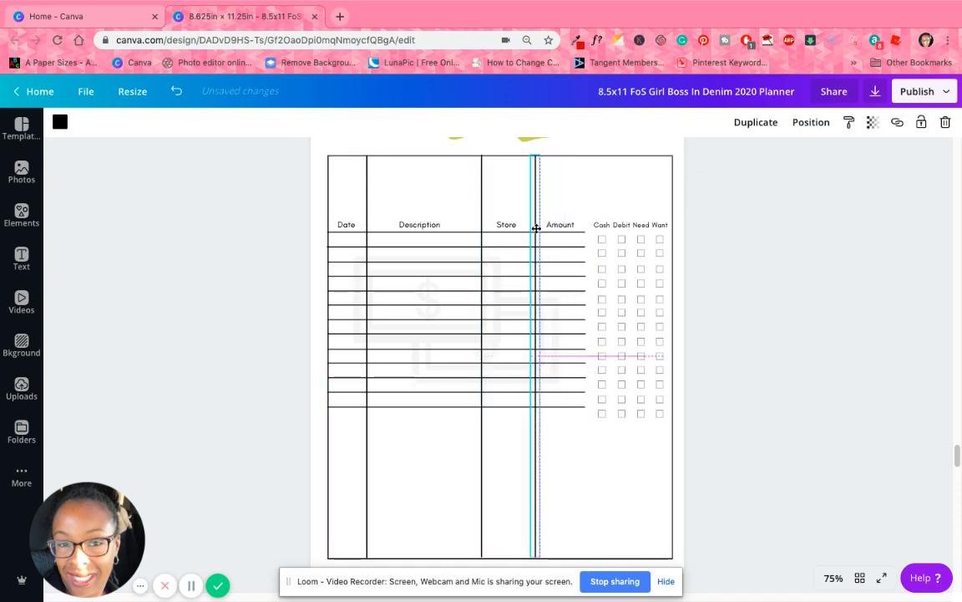
Duplicate the Store–Amount divider and place the copy between the Amount column and the checkbox columns
left_click(741, 122)
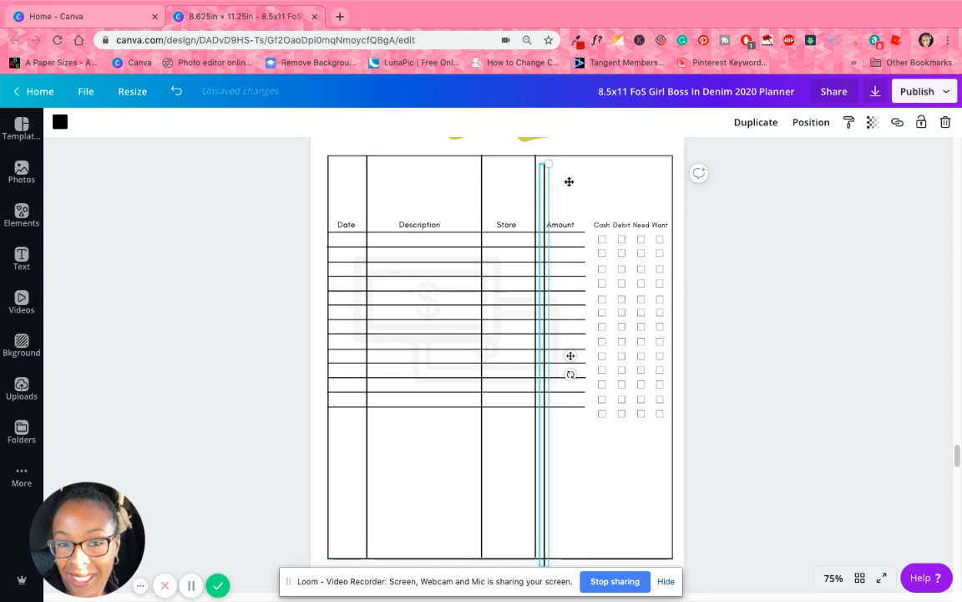
mouse_move(546, 178)
left_mouse_down()
mouse_move(589, 165)
mouse_move(538, 167)
left_mouse_up()
left_click(756, 271)
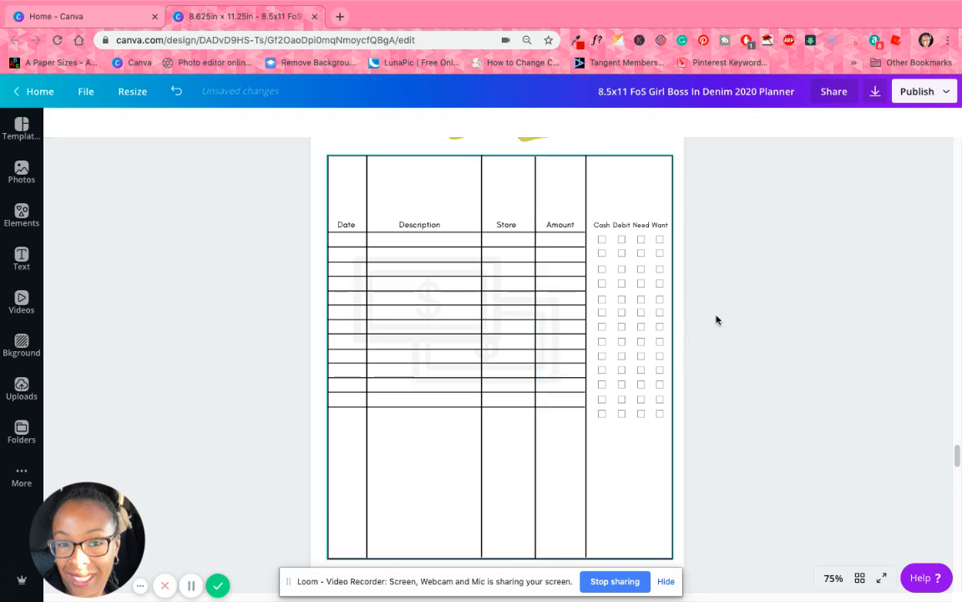
Move the Date, Description, Store and Amount headings up in line with each other just below the border's upper edge
scroll(748, 323, "up", 1)
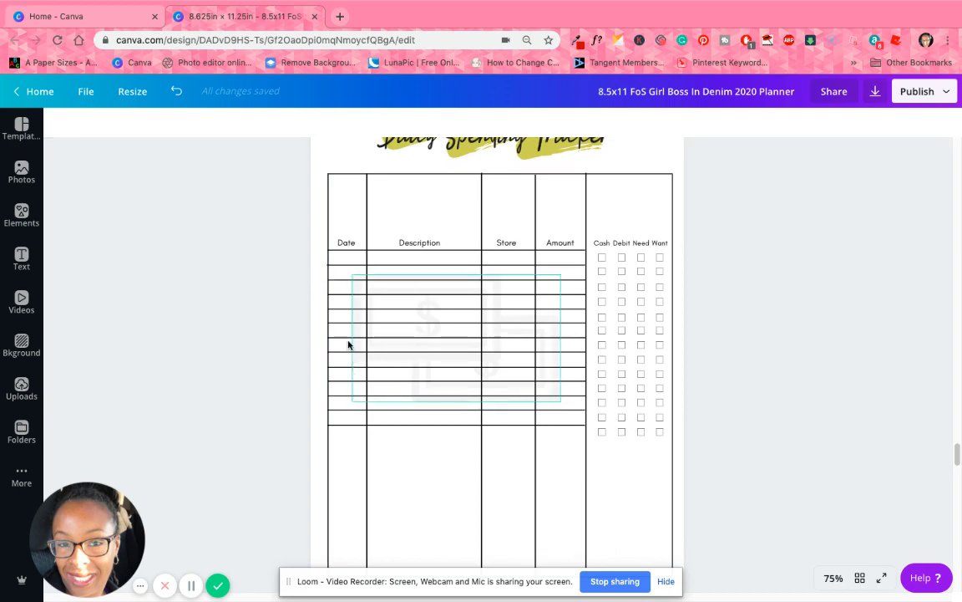
left_click_drag(346, 242, 348, 182)
left_click_drag(429, 243, 430, 183)
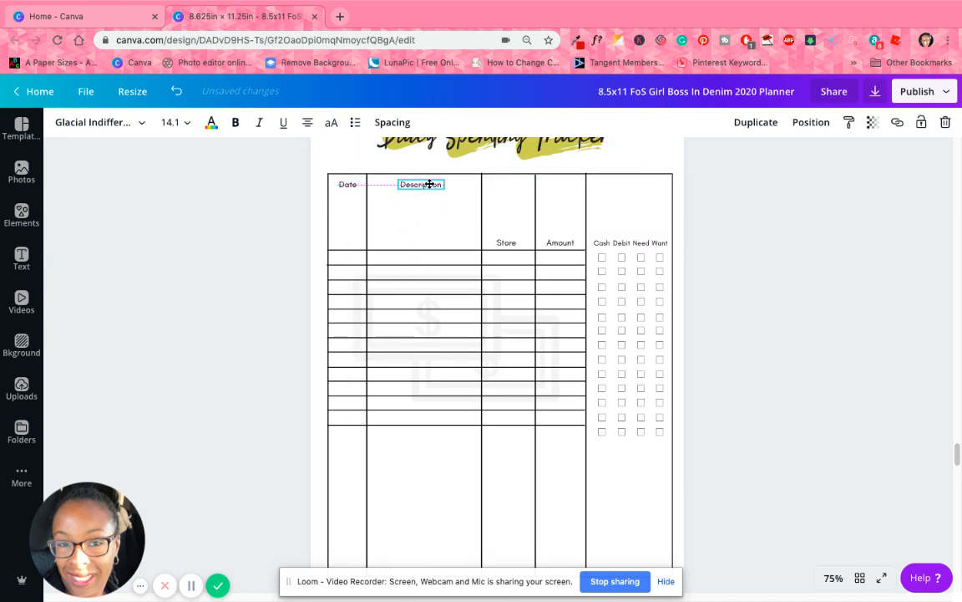
left_click_drag(507, 242, 509, 184)
left_click_drag(547, 242, 571, 185)
left_click(762, 307)
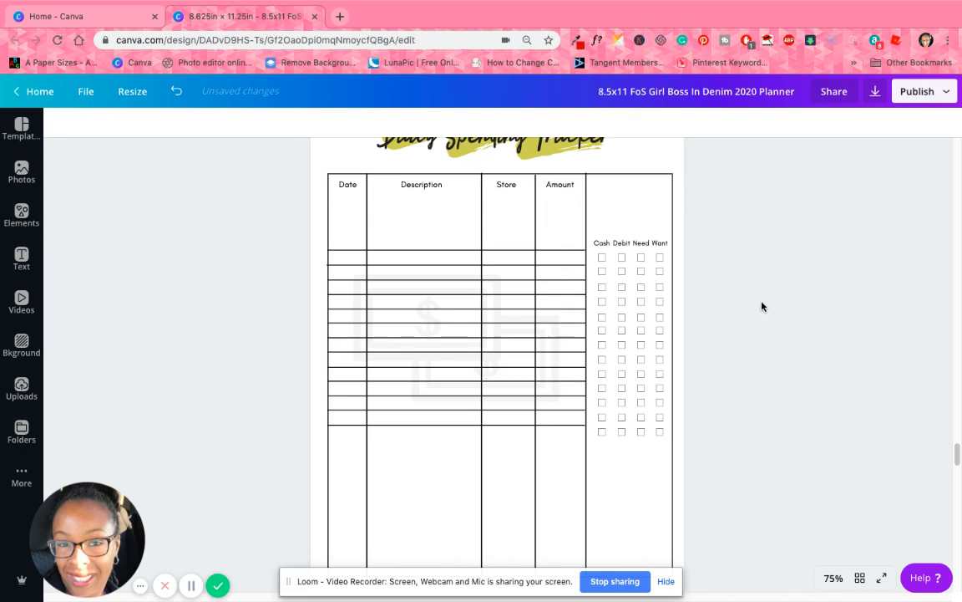
Change the Store heading to "Category"
left_click(512, 183)
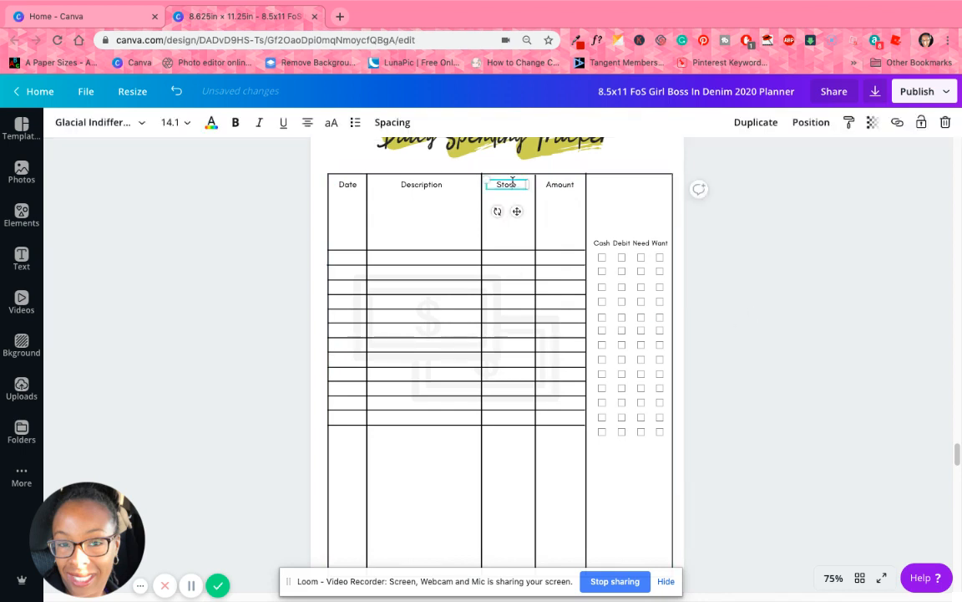
double_click(512, 183)
type("Category")
left_click(825, 376)
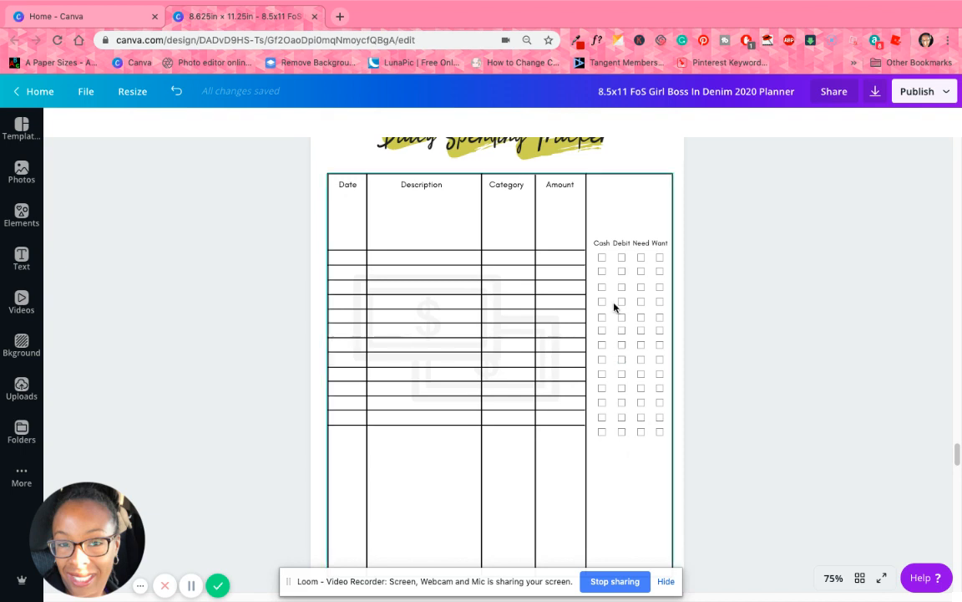
Change the Debit heading to "Credit" and set its font size to 10
left_click(622, 243)
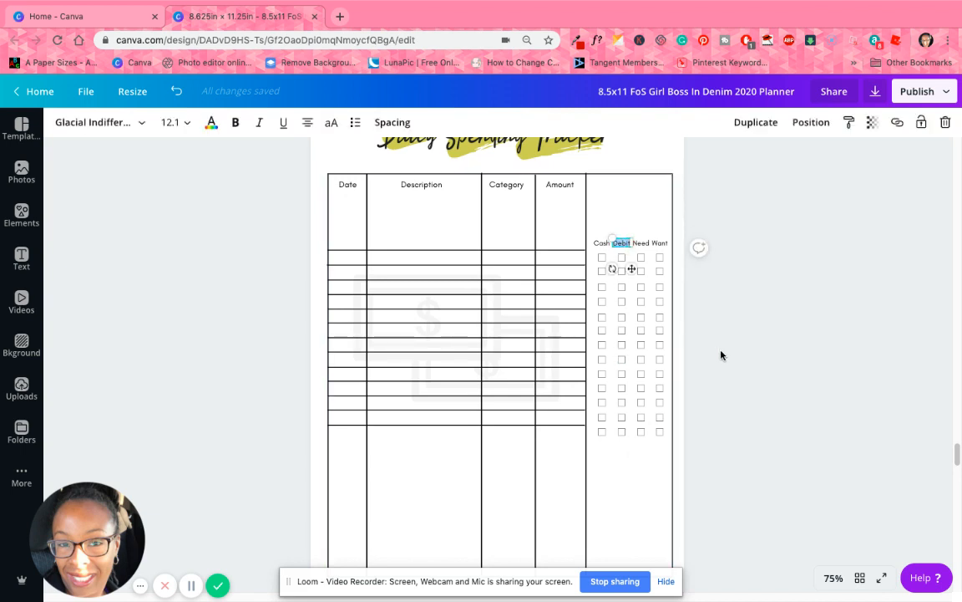
type("Credit")
left_click(192, 122)
left_click(184, 201)
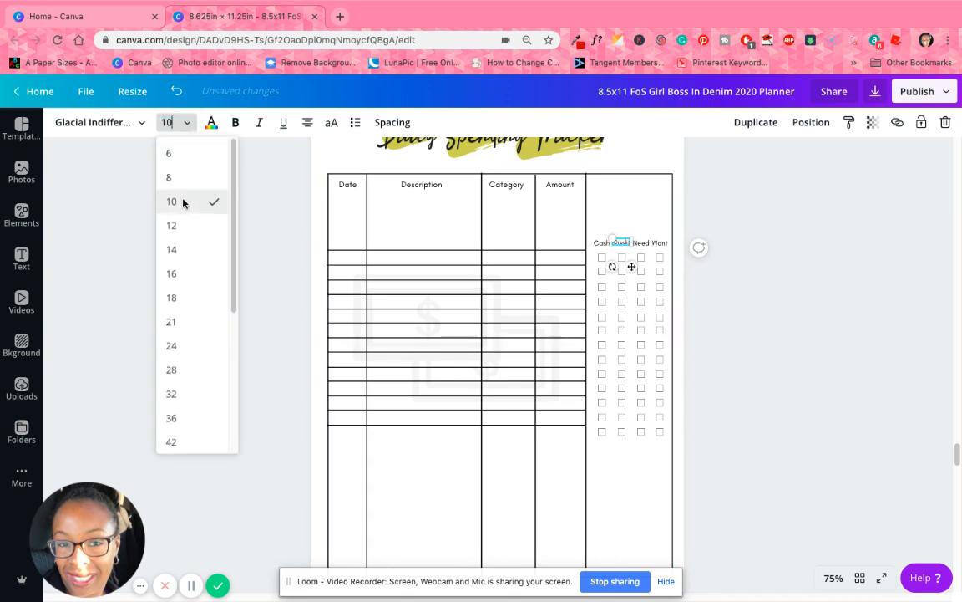
left_click(707, 319)
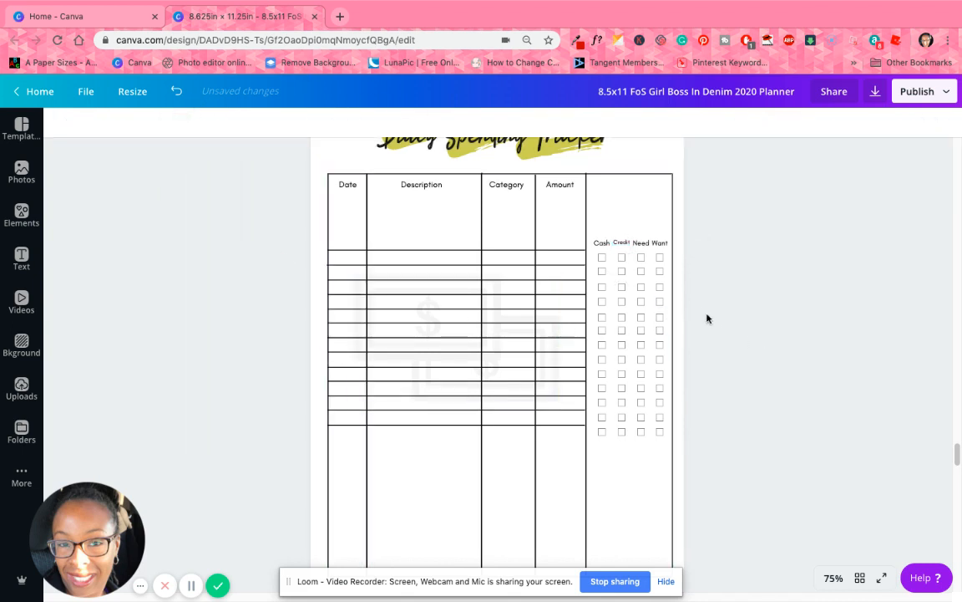
Align the Credit heading with the neighbouring headings and its checkbox column, and check the Need heading's font size
left_click(623, 244)
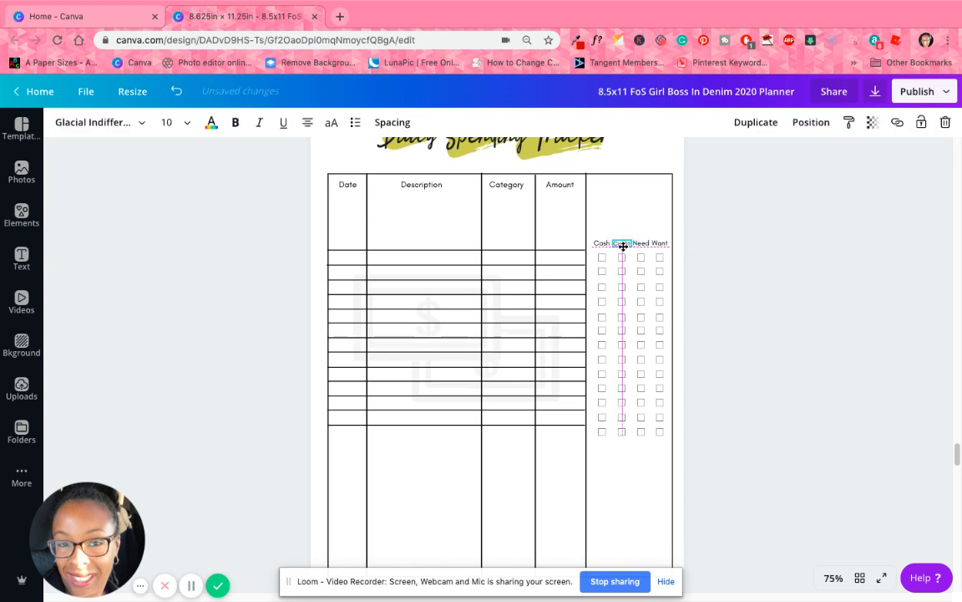
left_click(785, 308)
left_click(641, 243)
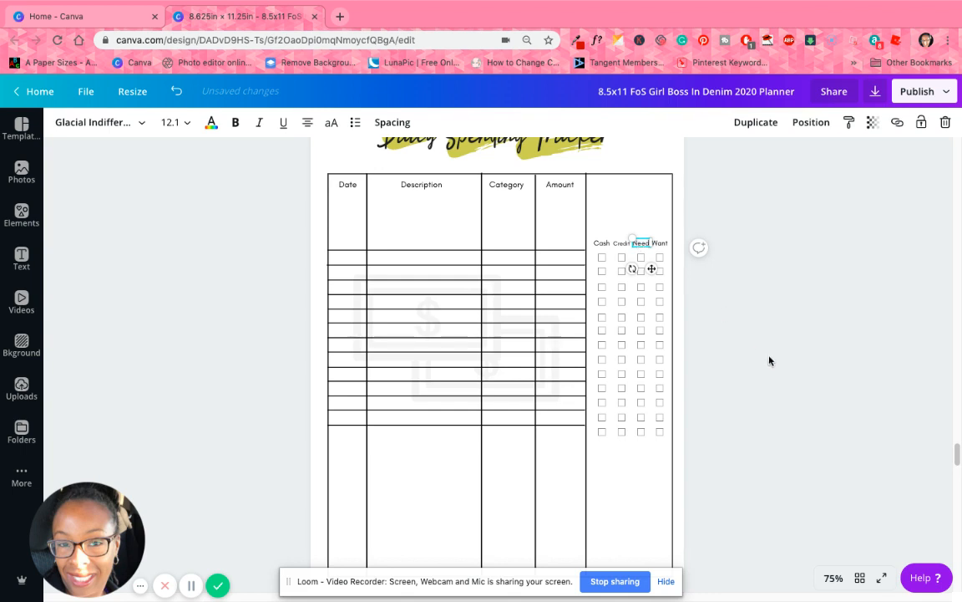
left_click(770, 360)
Set the Credit heading's font size to 11 and realign it above its checkbox column
left_click(623, 244)
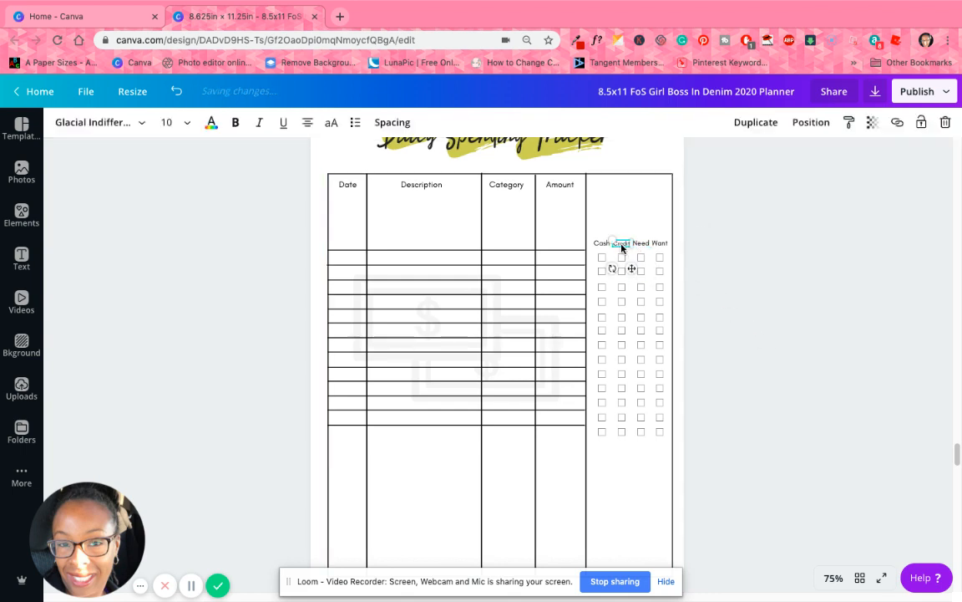
left_click(189, 126)
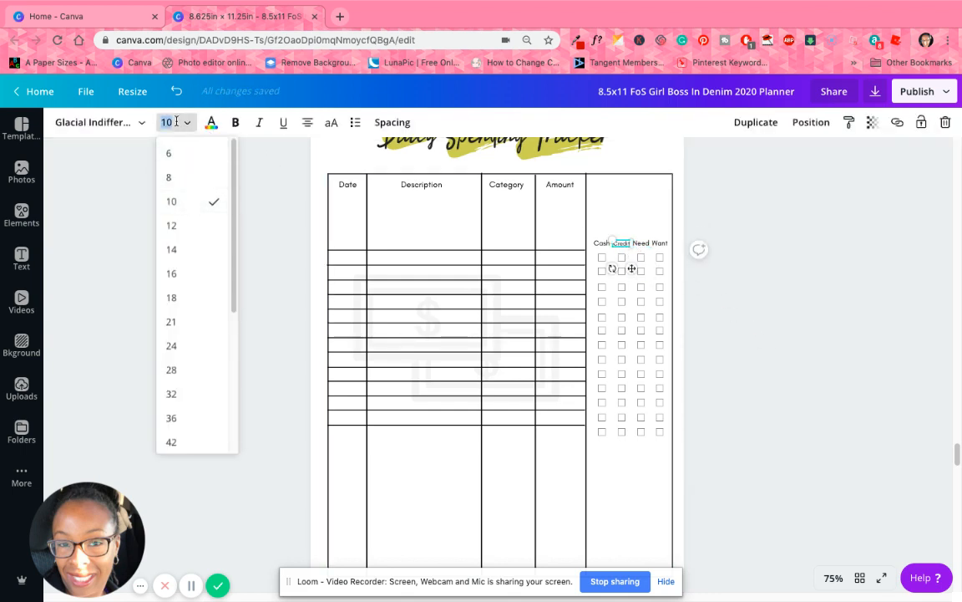
type("11")
key("Return")
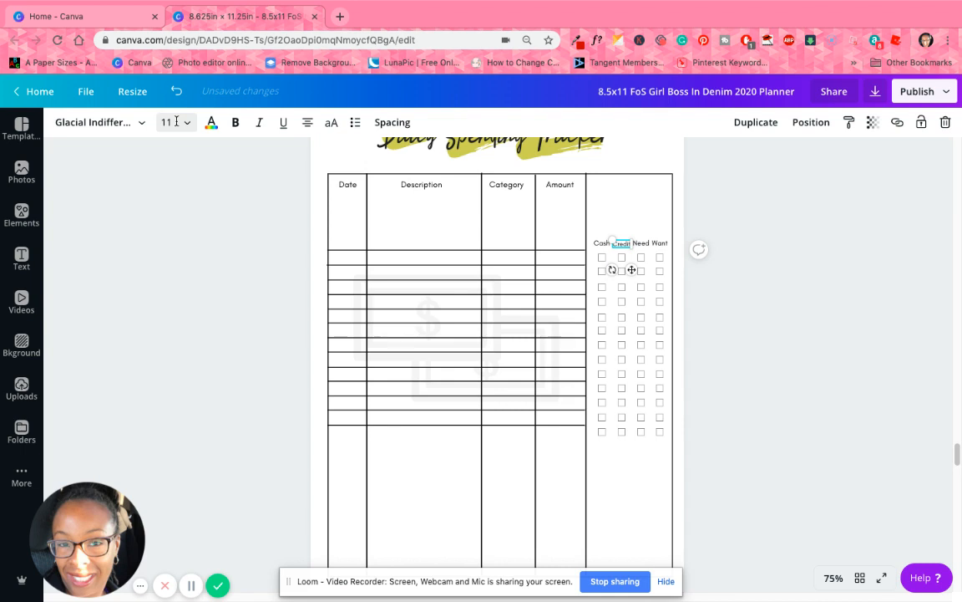
left_click(761, 324)
left_click_drag(618, 243, 620, 243)
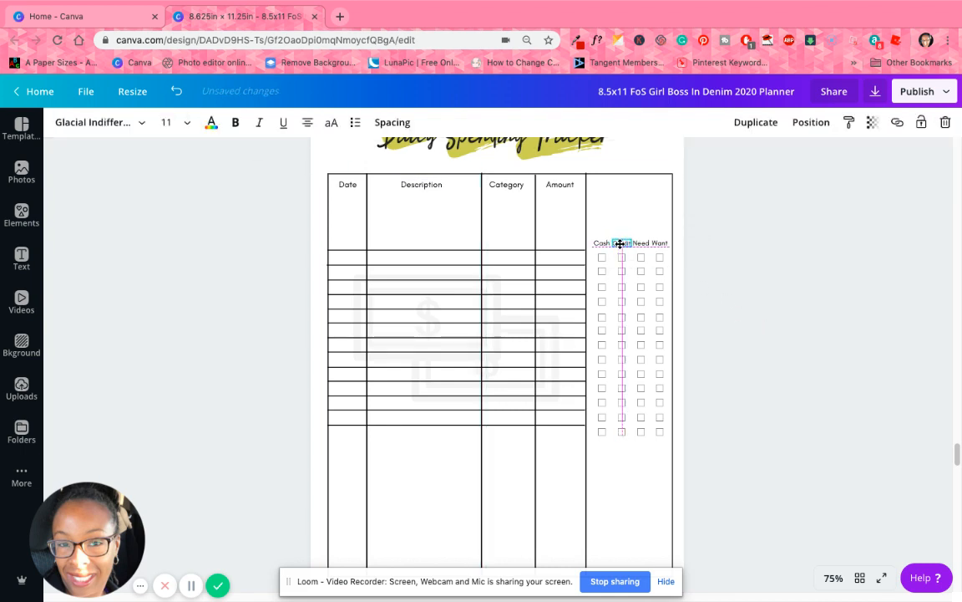
left_click(774, 339)
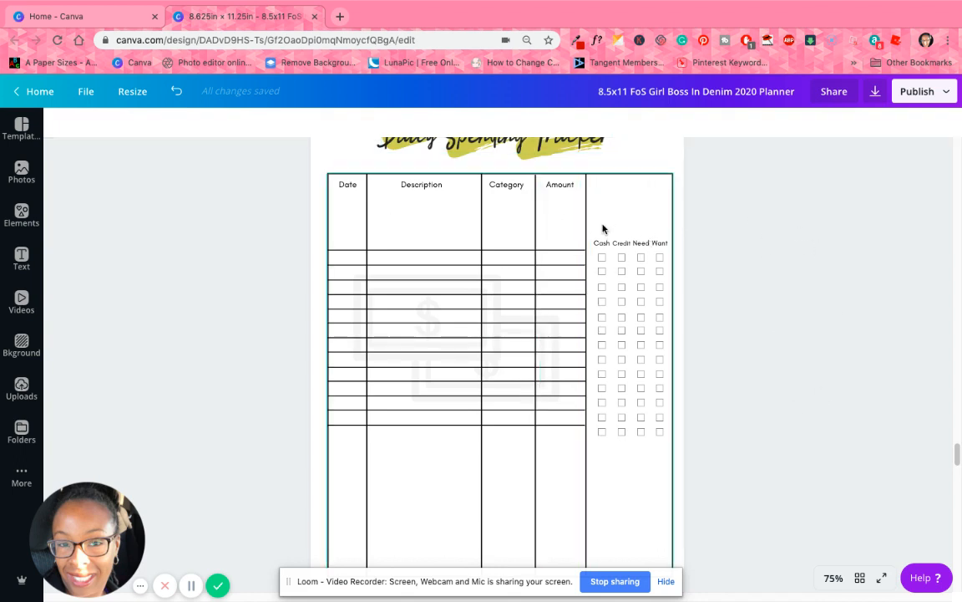
left_click_drag(598, 228, 662, 306)
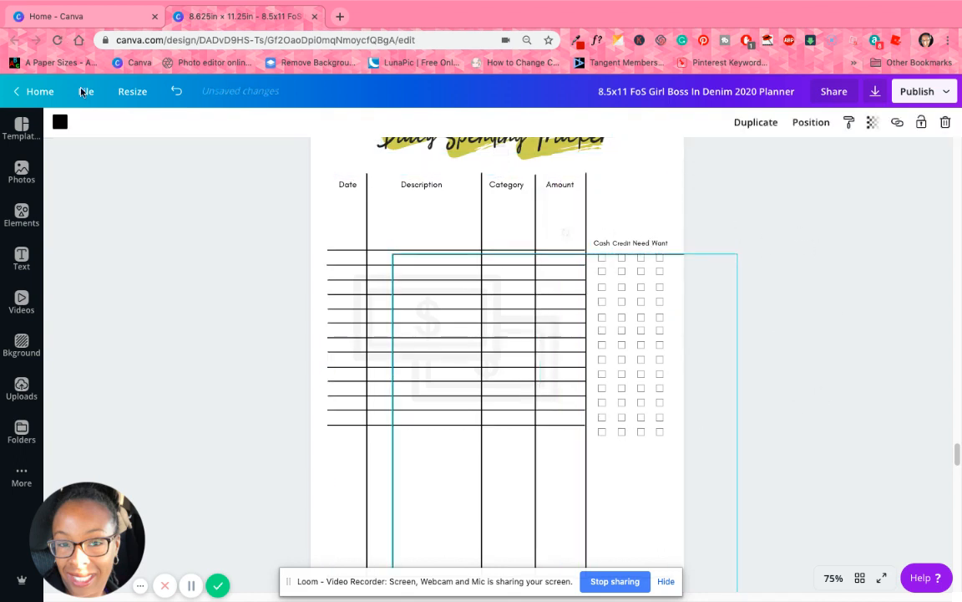
left_click(177, 89)
left_click(807, 123)
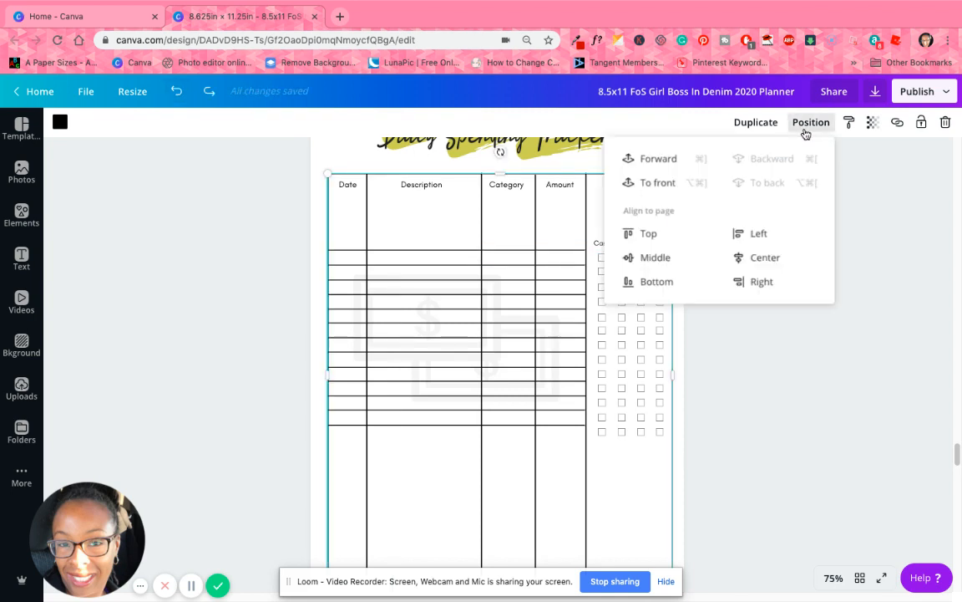
left_click(894, 298)
left_click(612, 264)
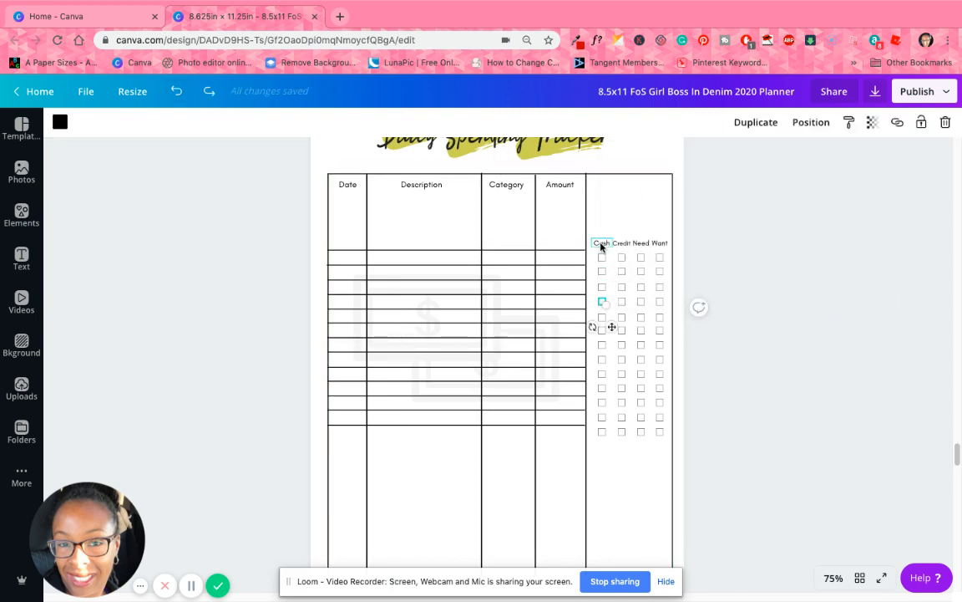
left_click(601, 244)
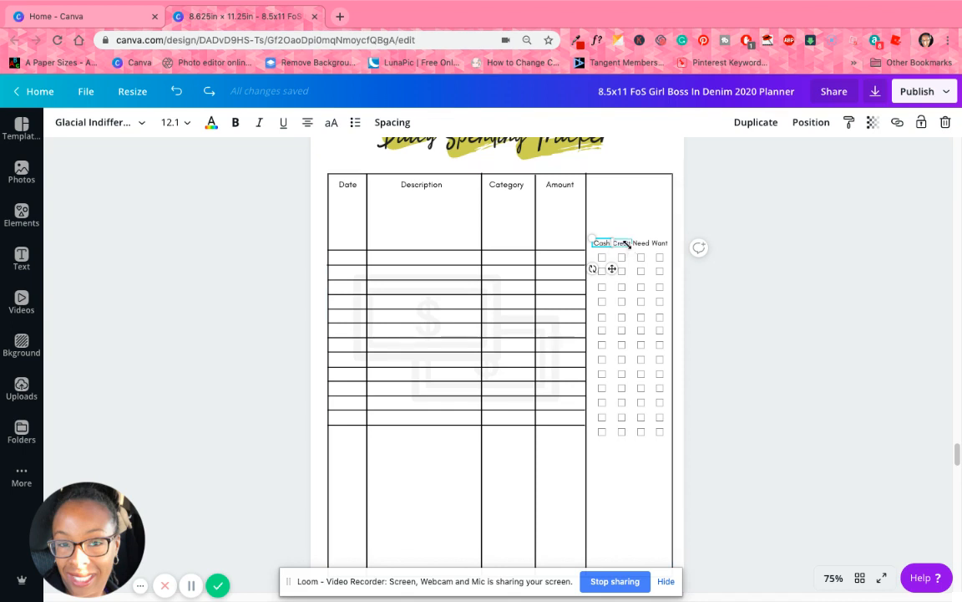
left_click(765, 301)
left_click(603, 242)
Narrow the table frame clear of the checkboxes, then group the Cash, Credit, Need and Want headings with their checkboxes and raise them level with the other headings
left_click(638, 203)
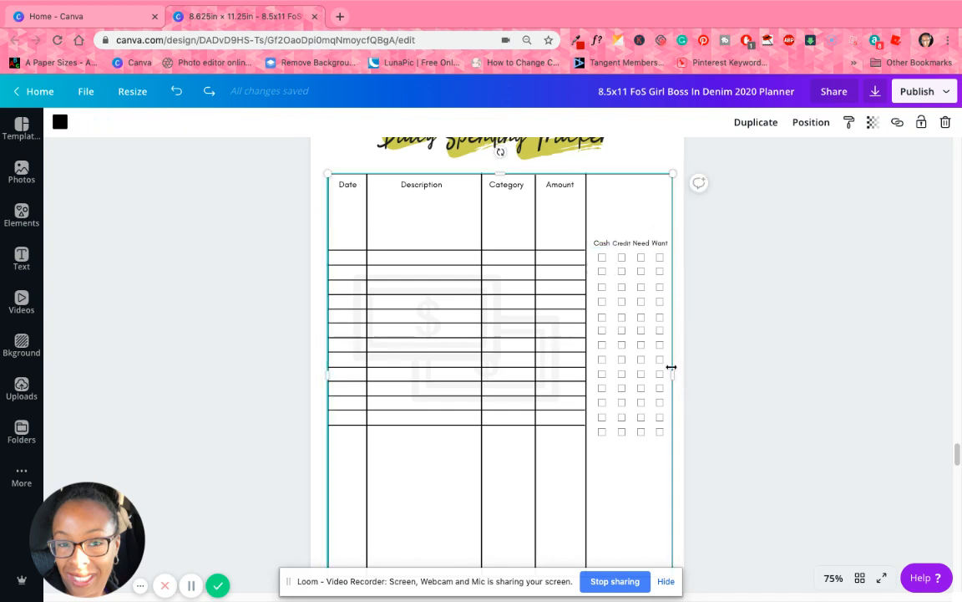
left_click_drag(665, 377, 568, 345)
left_click_drag(593, 227, 685, 445)
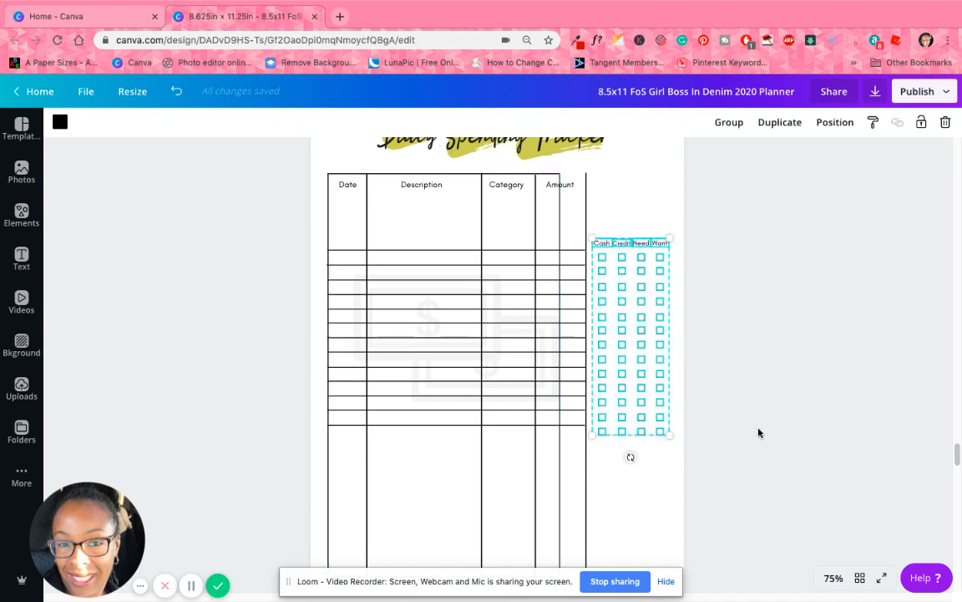
left_click(726, 123)
left_click_drag(641, 286, 606, 206)
Widen the table frame again to enclose the checkbox columns and fine-position the checkbox group inside it
left_click(574, 315)
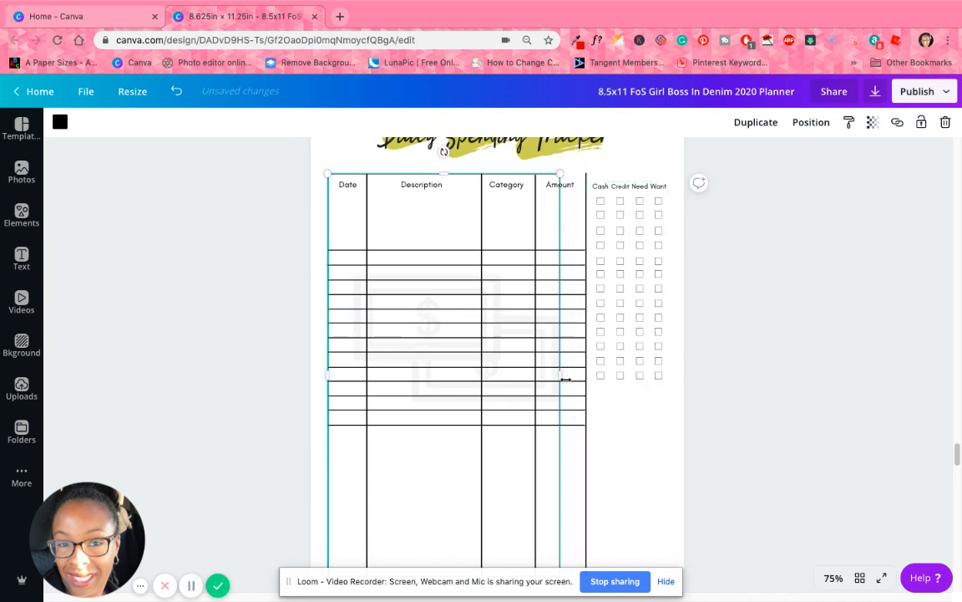
left_click_drag(566, 380, 667, 405)
left_click_drag(629, 334, 630, 333)
left_click(584, 188)
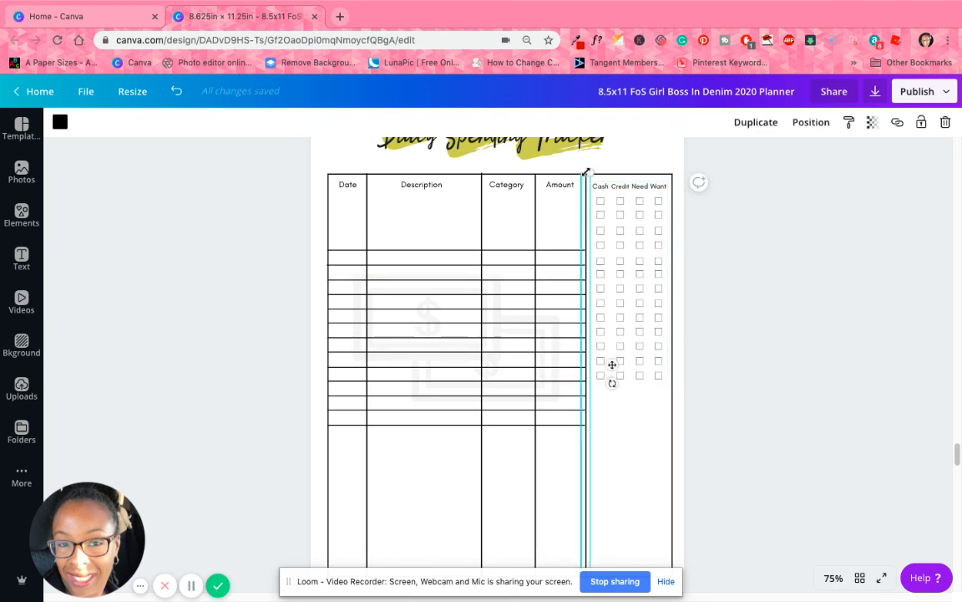
scroll(643, 449, "down", 2)
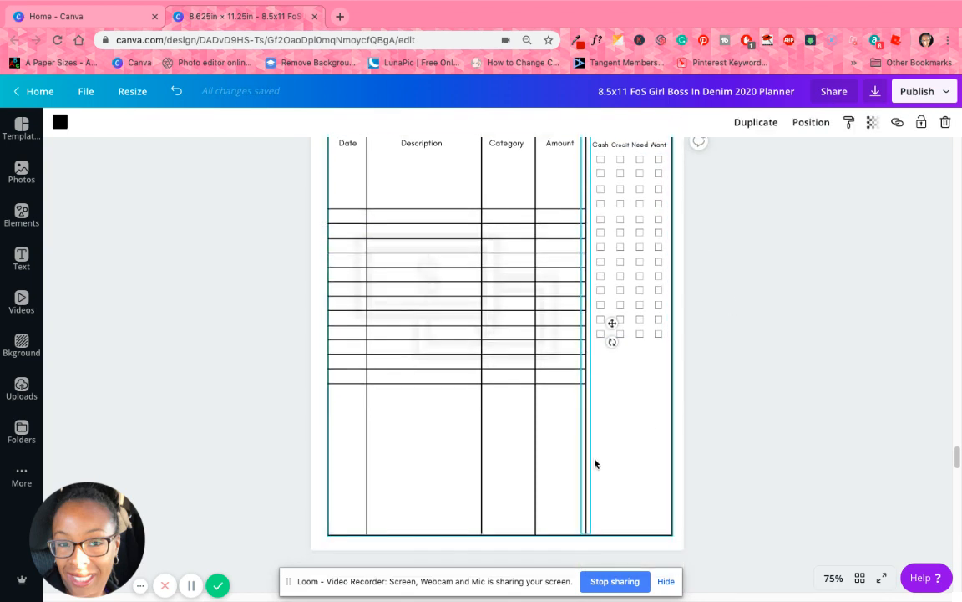
left_click(685, 462)
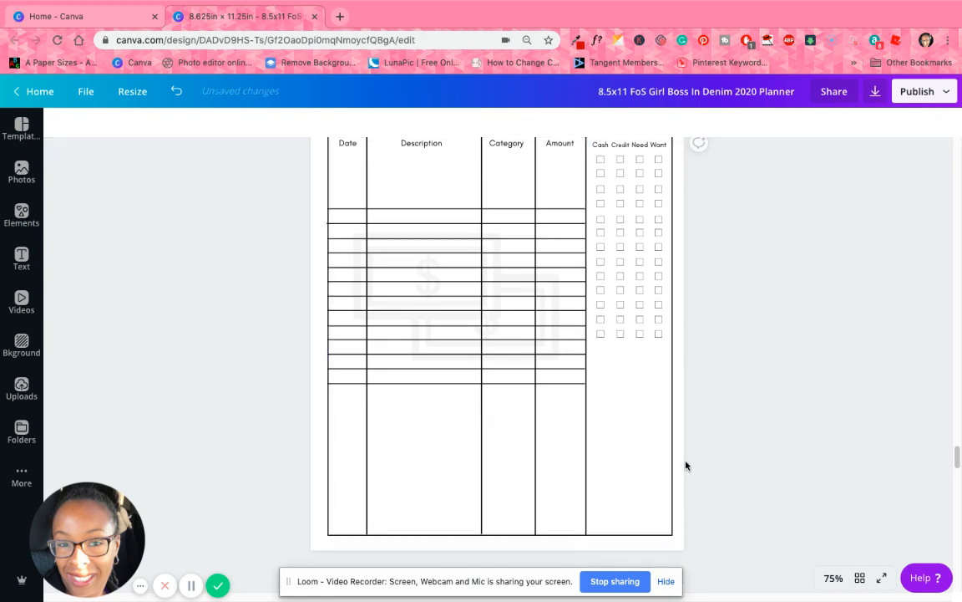
Review the preceding Sermon Notes and Notes pages, checking the font size of the Speaker label
scroll(667, 456, "up", 2)
scroll(405, 233, "up", 12)
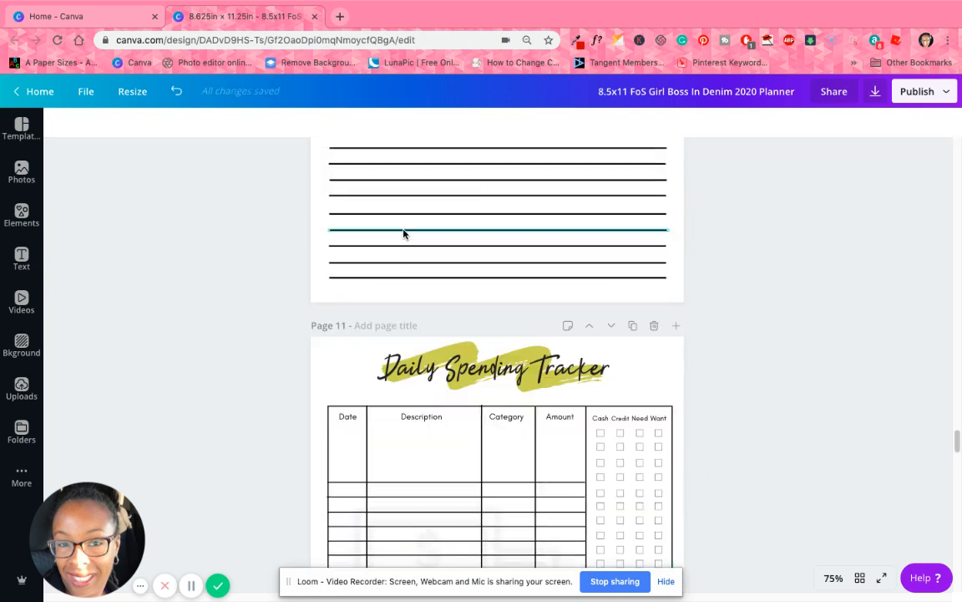
scroll(404, 232, "up", 3)
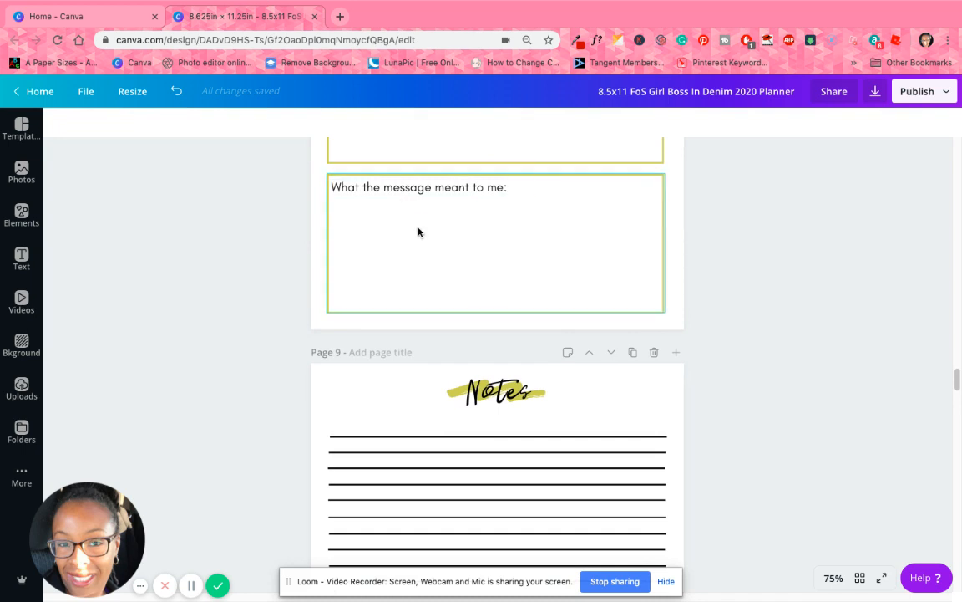
scroll(445, 285, "up", 7)
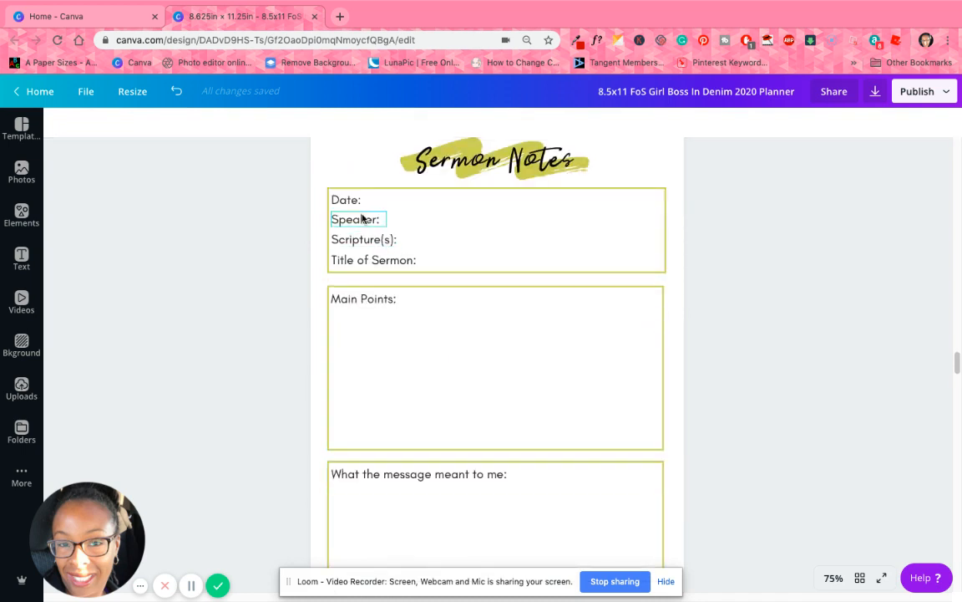
left_click(361, 218)
scroll(438, 327, "down", 12)
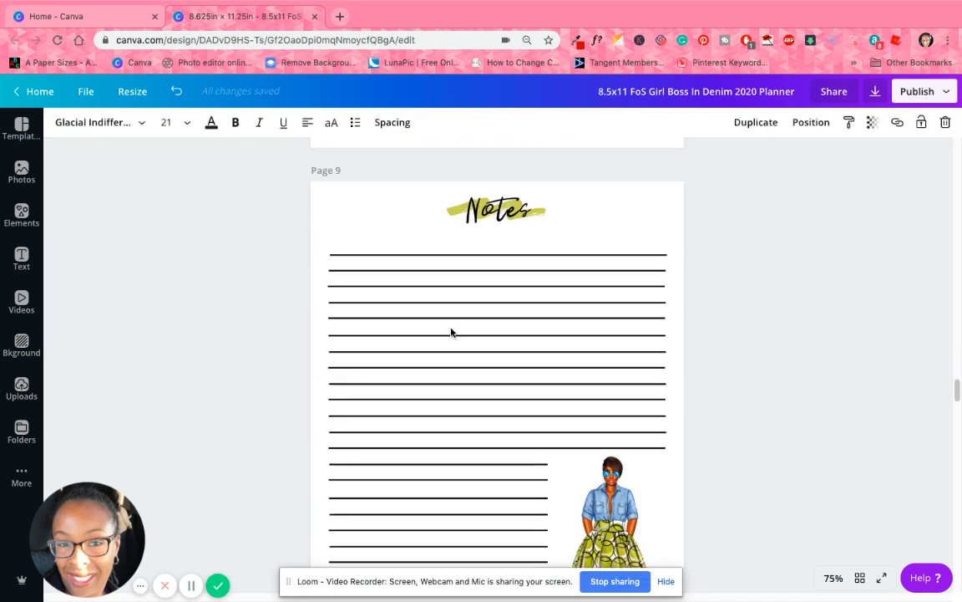
scroll(452, 332, "down", 9)
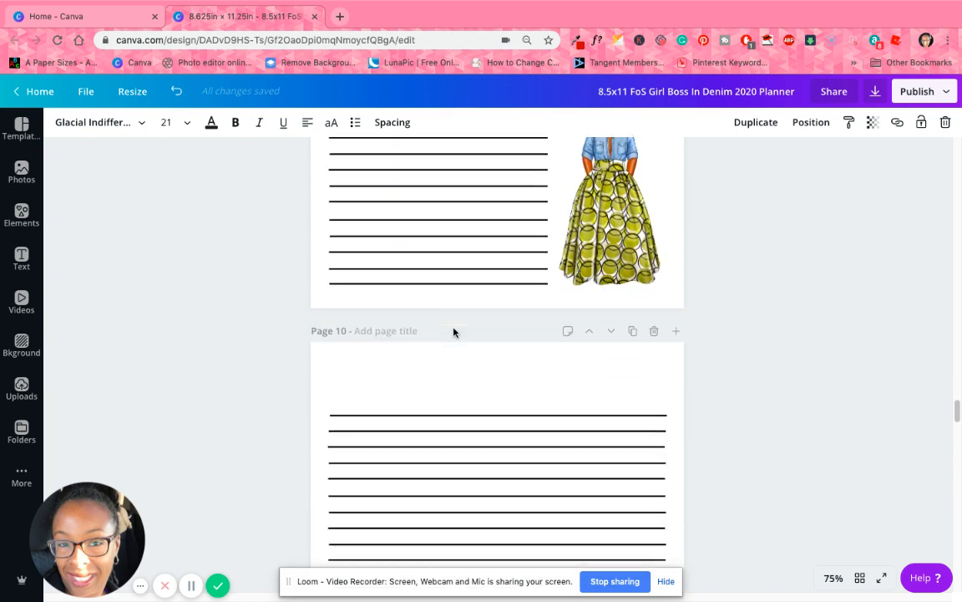
scroll(454, 332, "down", 16)
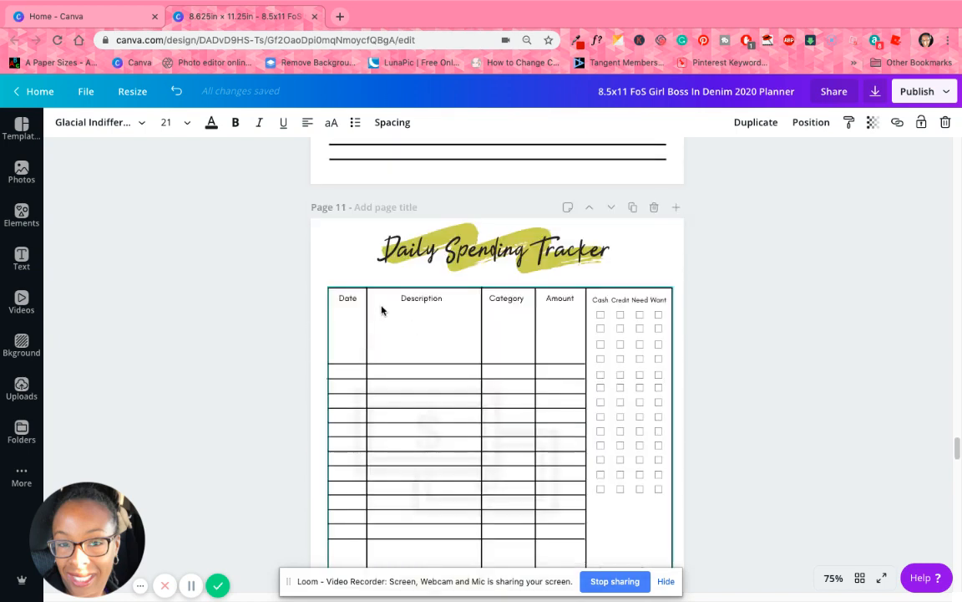
Set the Date heading's font size to 18 and adjust it to fit on one line in its column
scroll(381, 310, "down", 2)
left_click(346, 203)
left_click(171, 123)
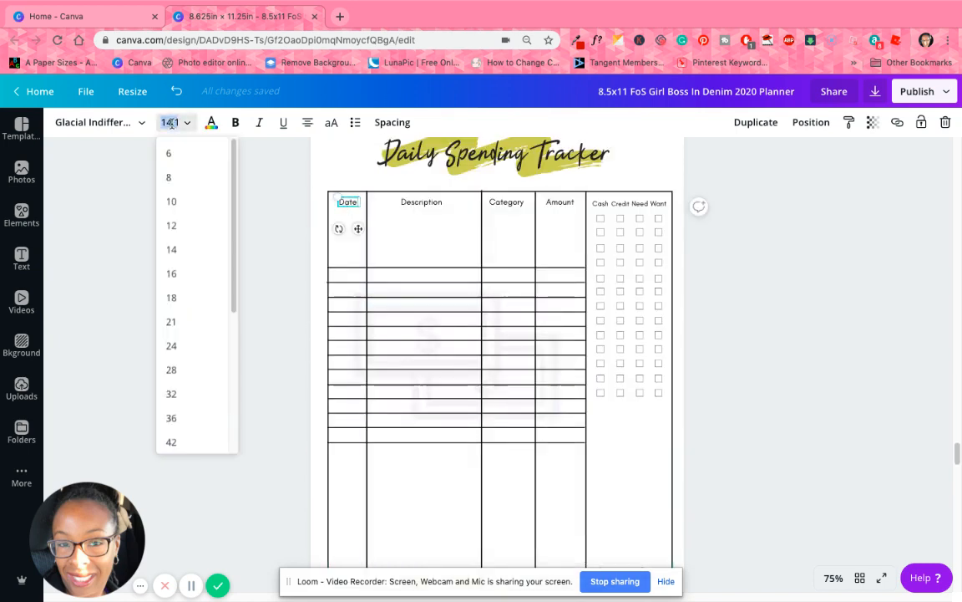
left_click(189, 296)
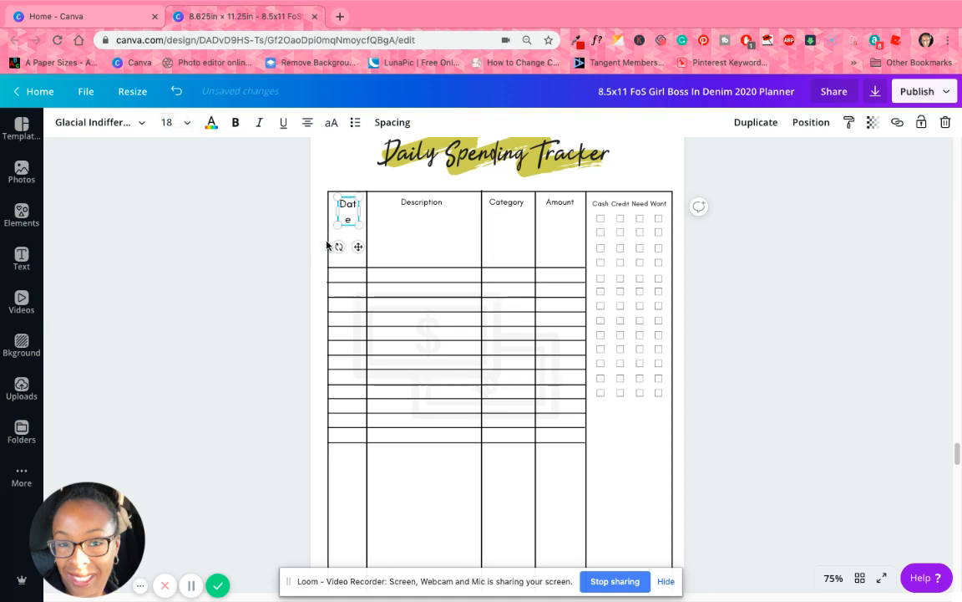
left_click_drag(357, 211, 350, 201)
left_click(743, 316)
Set the Description heading's font size to 18 and align it on one line with the Date heading
left_click(421, 202)
left_click(170, 122)
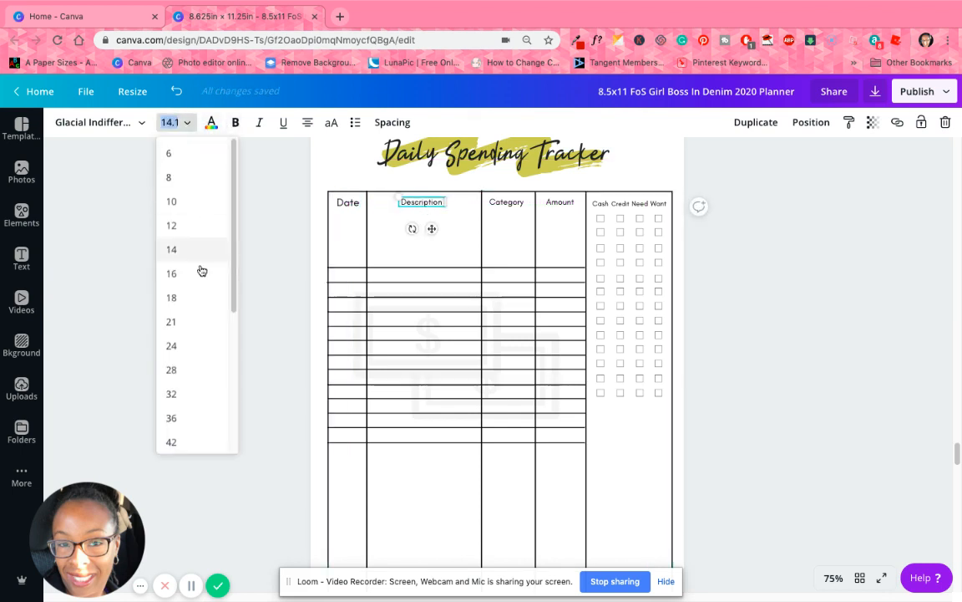
left_click(193, 298)
mouse_move(448, 214)
left_mouse_down()
mouse_move(458, 213)
mouse_move(441, 201)
left_mouse_up()
left_click(443, 204)
Set the Category heading's font size to 18 and fit it on one line within its column
left_click(514, 202)
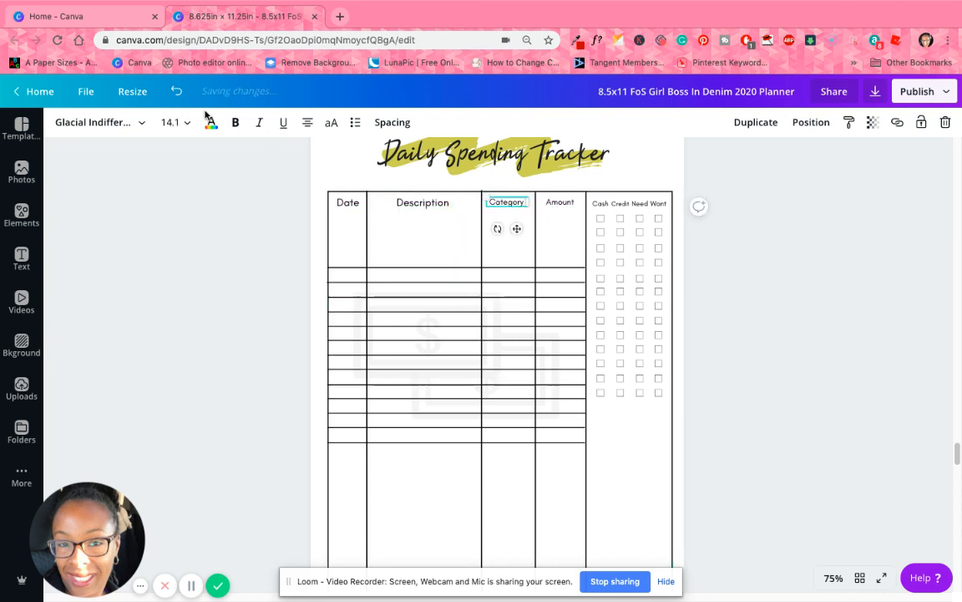
left_click(178, 123)
left_click(197, 294)
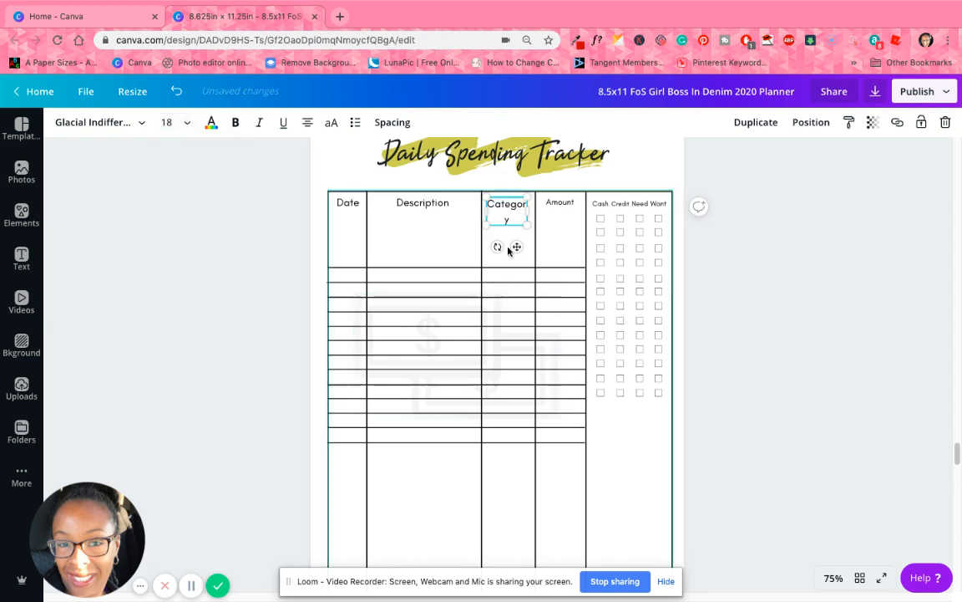
left_click_drag(519, 213, 487, 200)
left_click(707, 306)
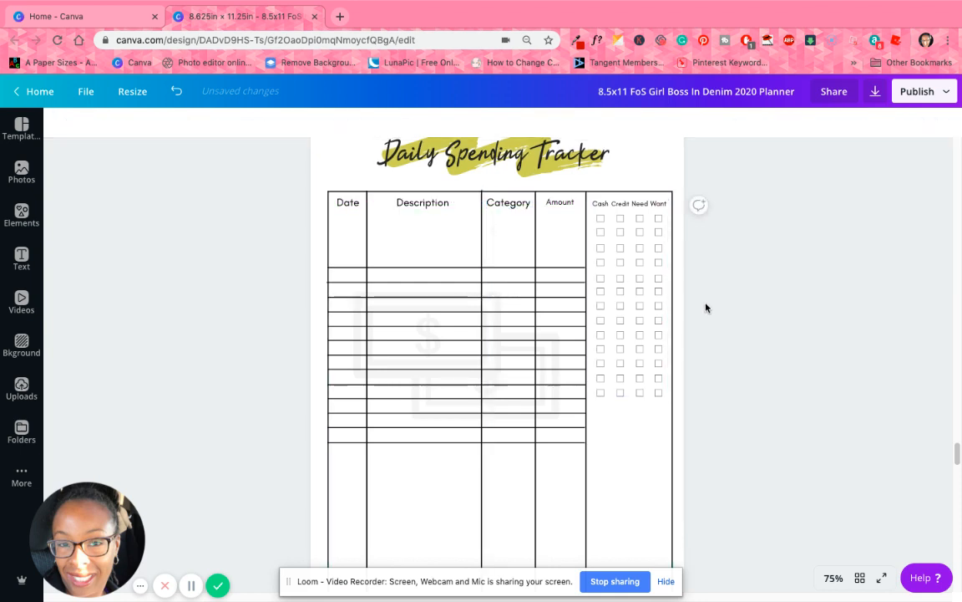
Set the Amount heading's font size to 18 and align it with the neighbouring headings
left_click(553, 197)
left_click(177, 122)
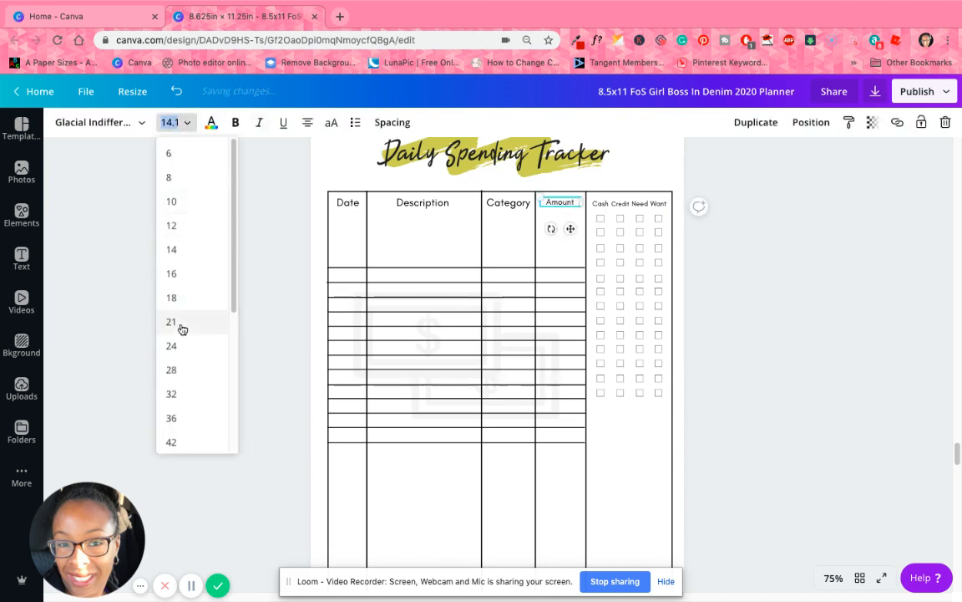
left_click(179, 297)
left_click(756, 290)
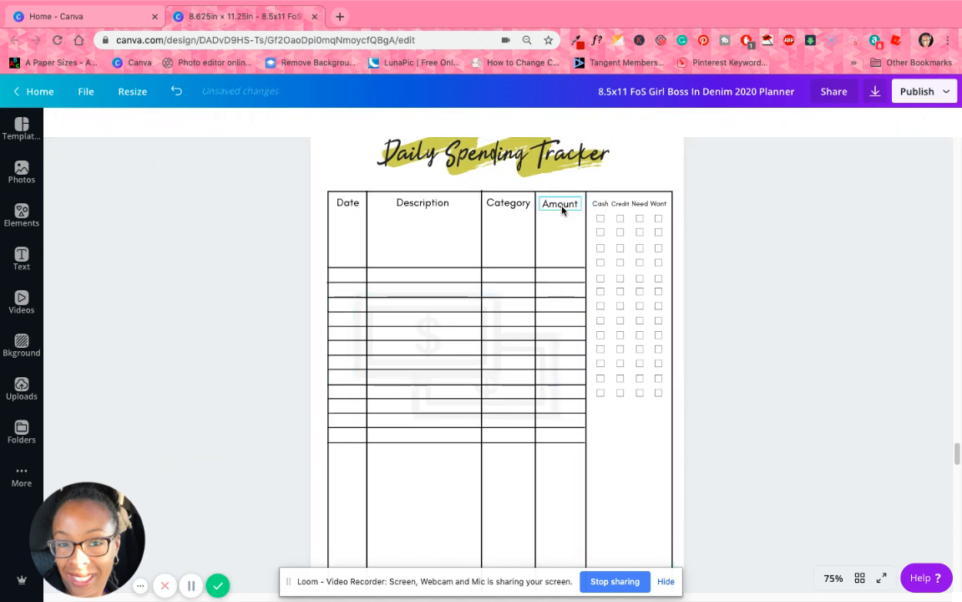
left_click_drag(562, 211, 564, 206)
left_click(736, 268)
Move the grouped checkbox columns and their headings slightly higher inside the table frame
left_click_drag(657, 276, 656, 273)
left_click(697, 282)
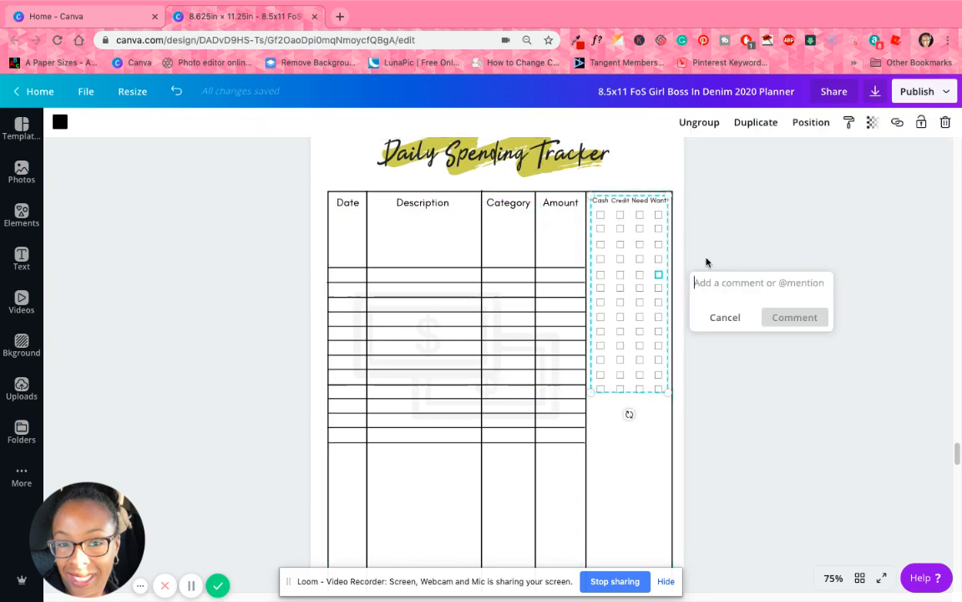
left_click(725, 322)
left_click(759, 357)
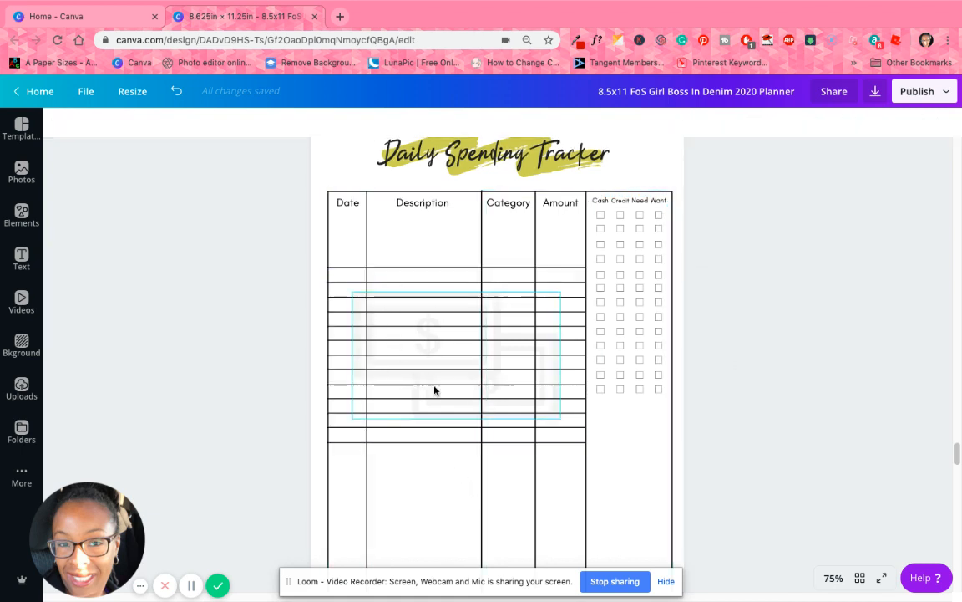
Move the first row line up to just below the column headings, then remove it from the table
left_click(380, 267)
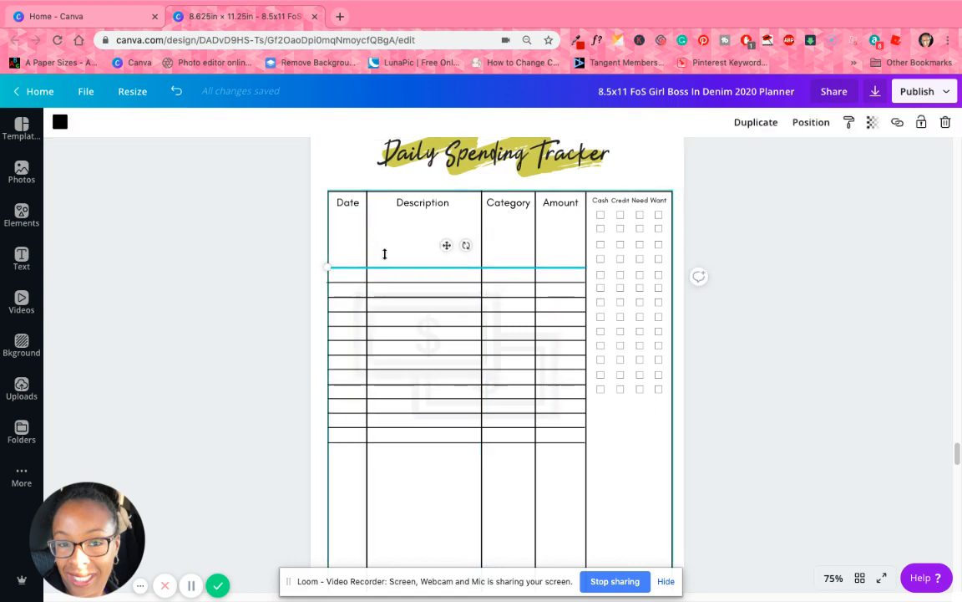
left_click(769, 406)
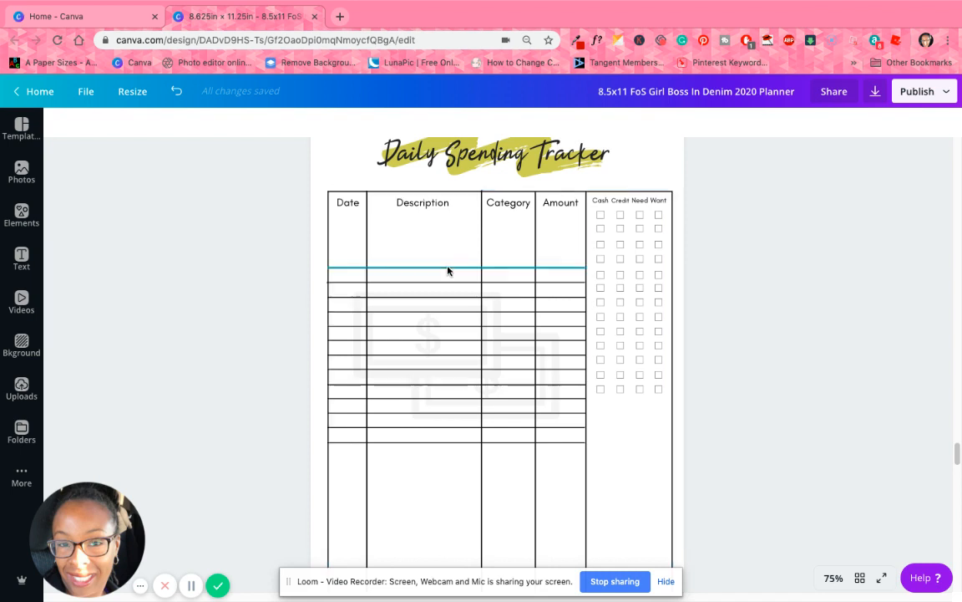
left_click(448, 268)
left_click_drag(449, 244, 448, 232)
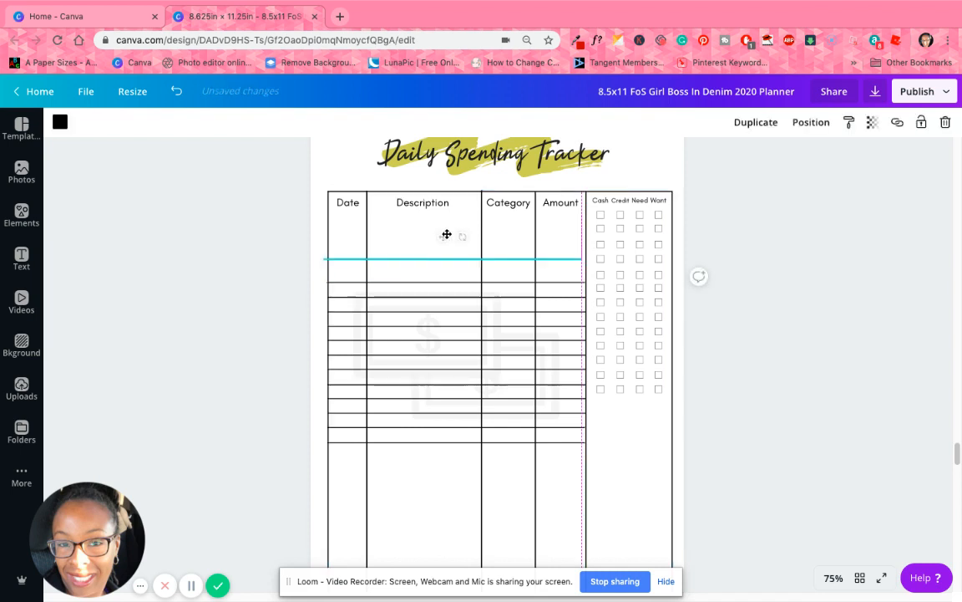
left_click(767, 387)
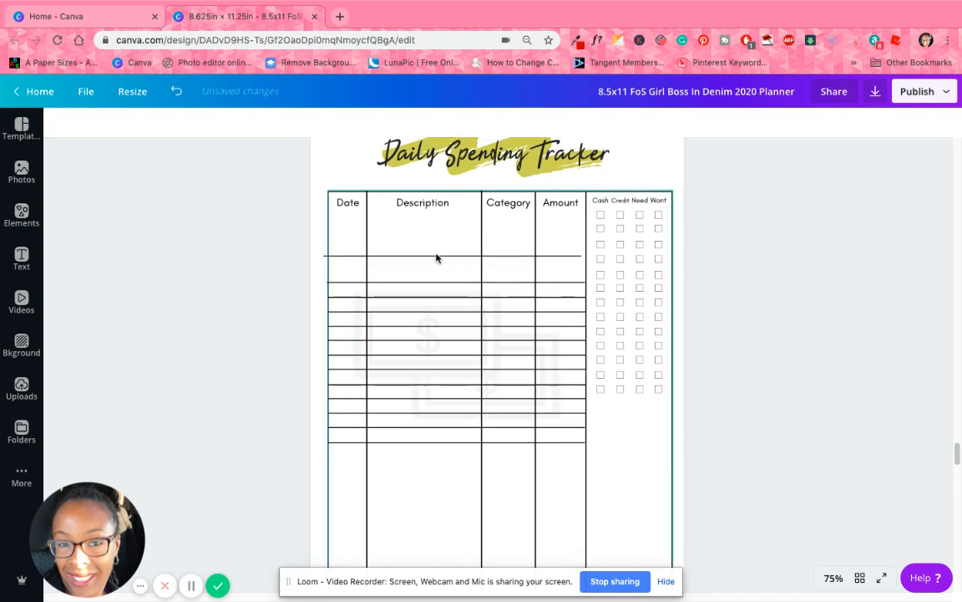
left_click(436, 256)
left_click_drag(443, 234, 448, 194)
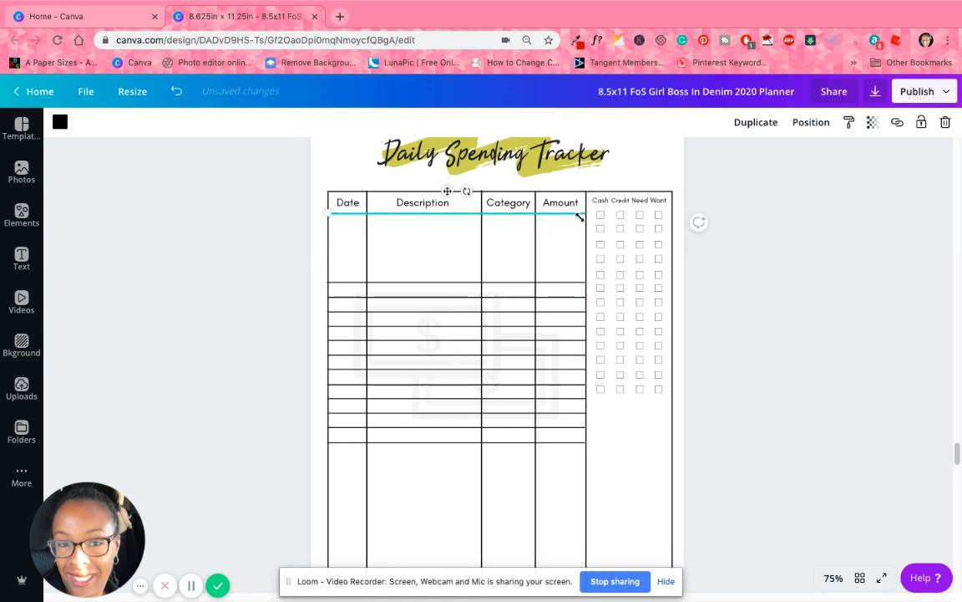
left_click(752, 382)
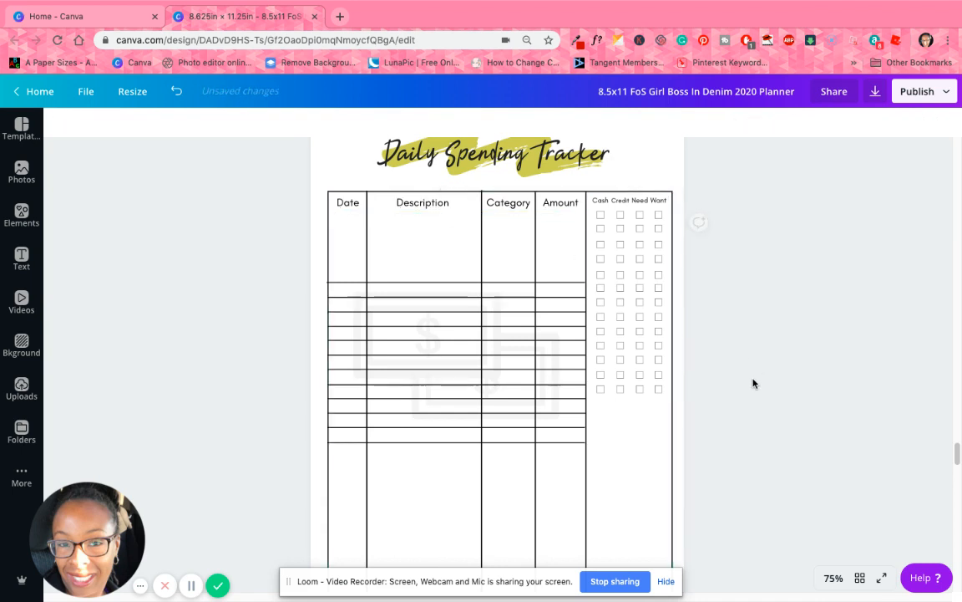
Duplicate the vertical line dividing the Date and Description columns
left_click(482, 223)
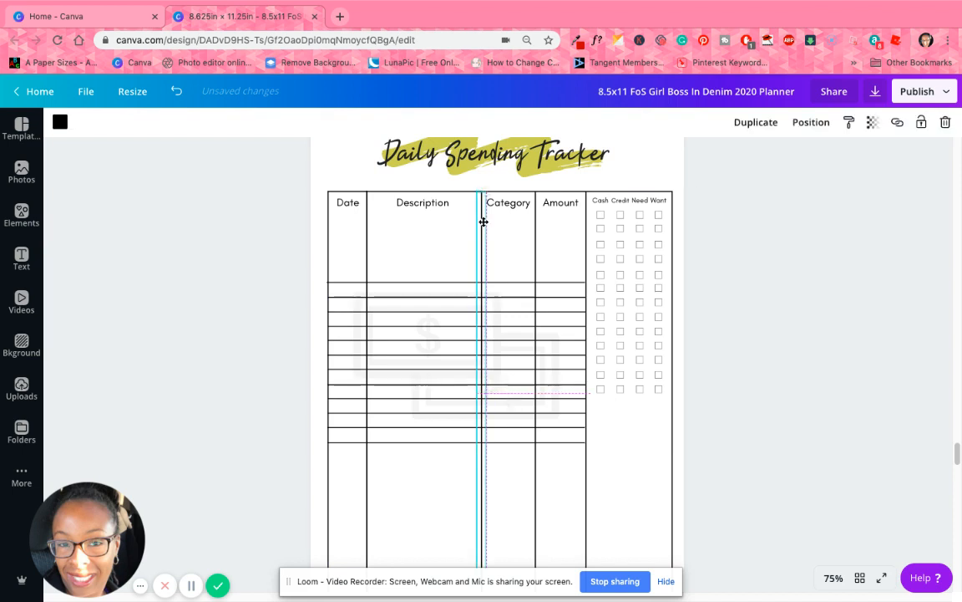
left_click(729, 293)
left_click(365, 233)
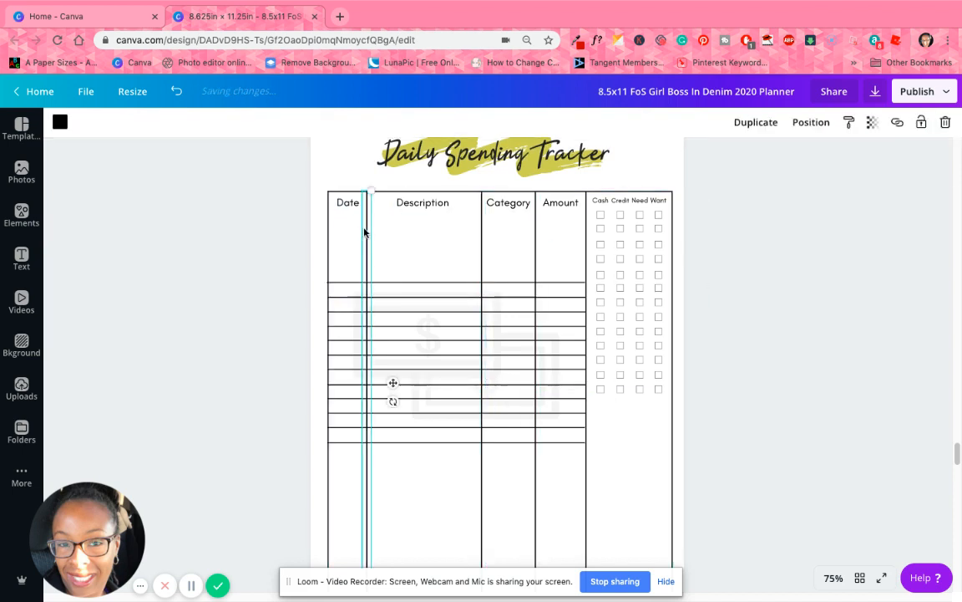
left_click(743, 126)
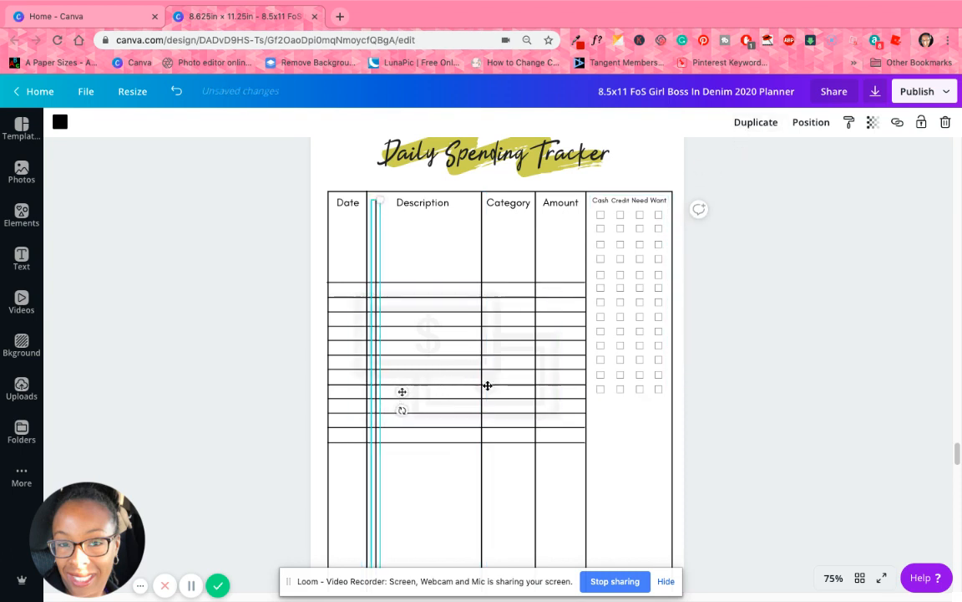
Turn the duplicated line horizontal, place it just below the column headings and fit it from the Date to the Amount column edges
left_click_drag(402, 391, 462, 249)
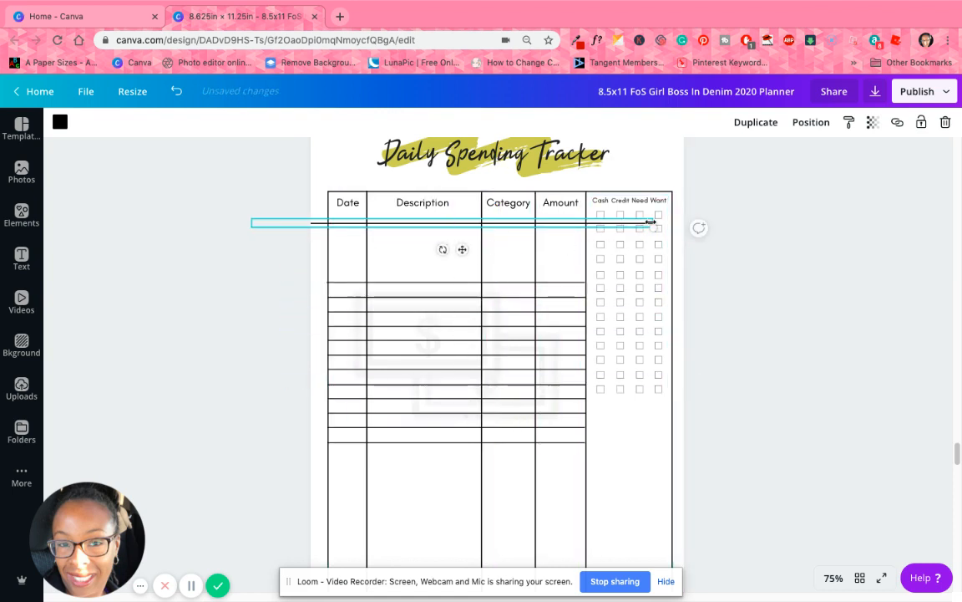
left_click_drag(639, 219, 549, 223)
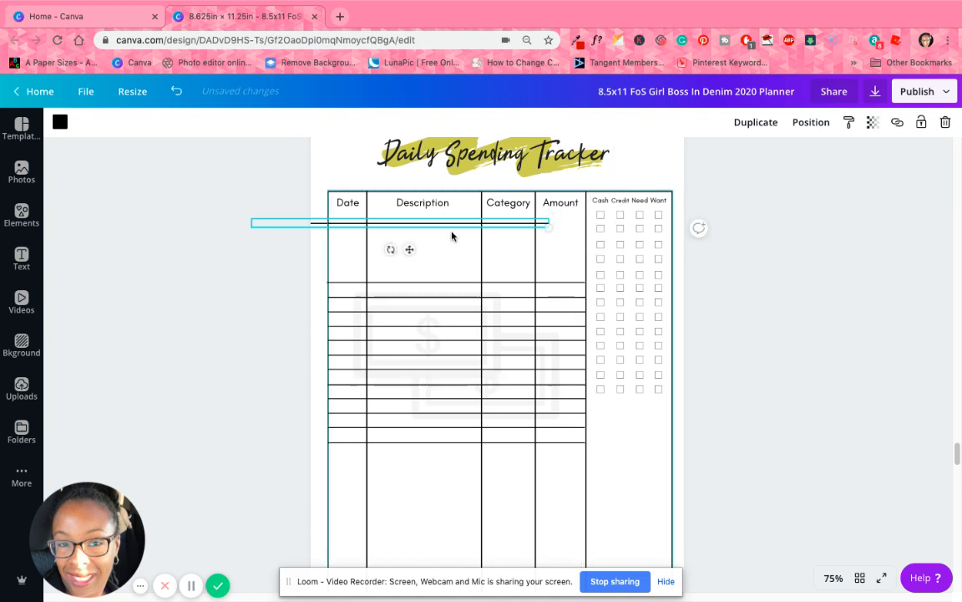
left_click_drag(411, 249, 493, 239)
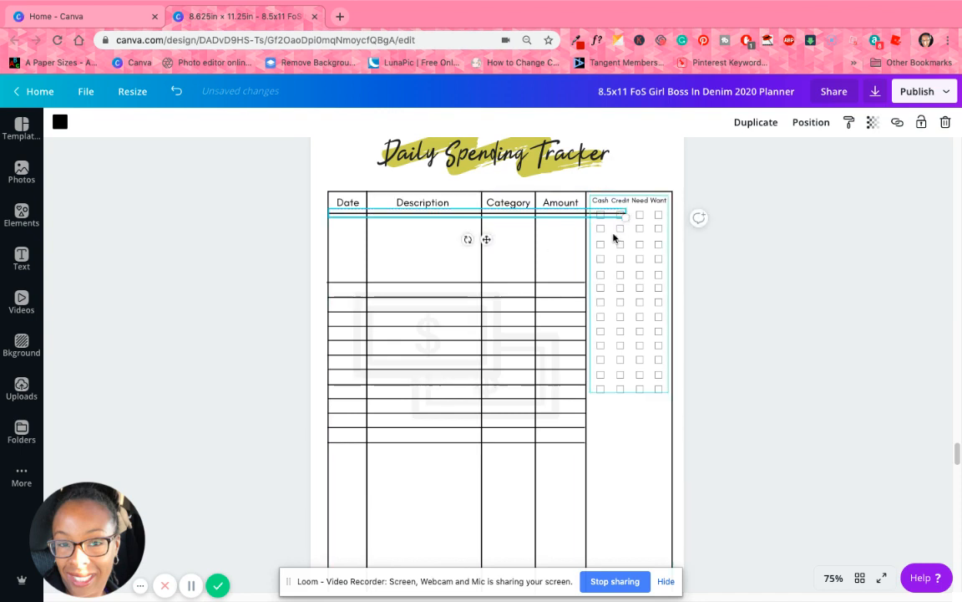
left_click_drag(619, 211, 584, 205)
left_click(760, 260)
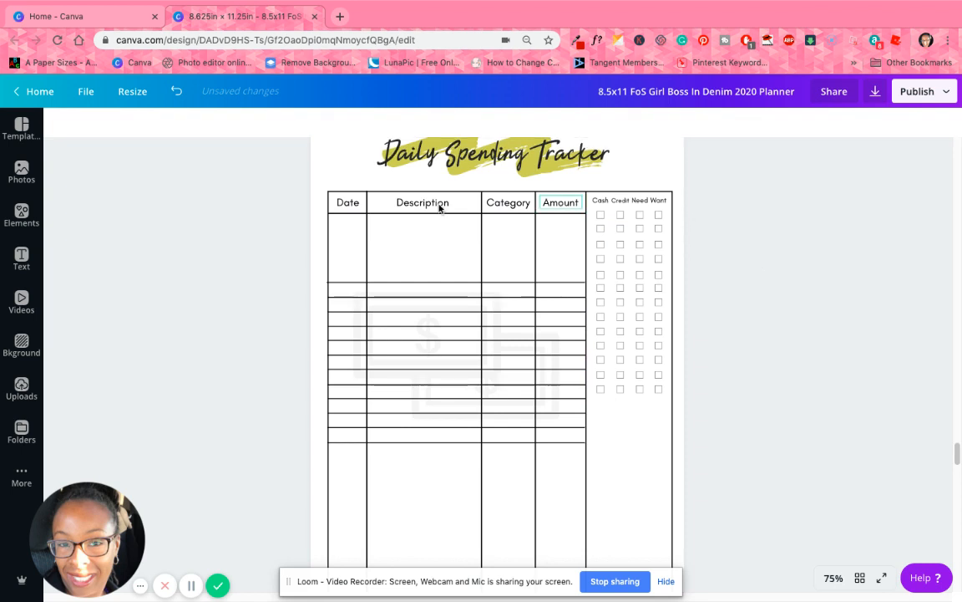
Add a solid square and resize it into a band covering the heading row from Date to Amount
left_click(23, 212)
left_click(78, 194)
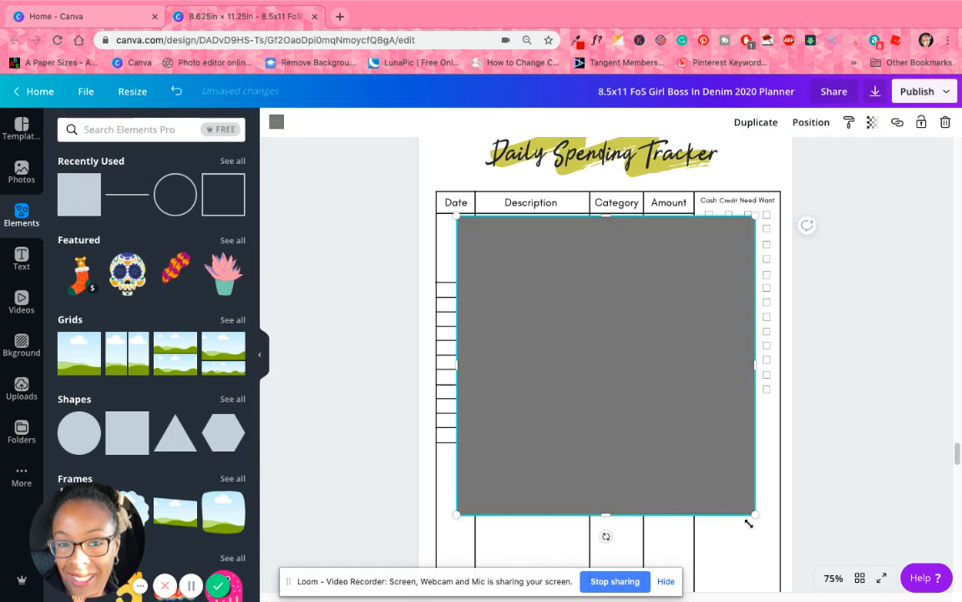
left_click_drag(646, 440, 632, 418)
left_click_drag(736, 494, 696, 240)
left_click_drag(603, 206, 603, 205)
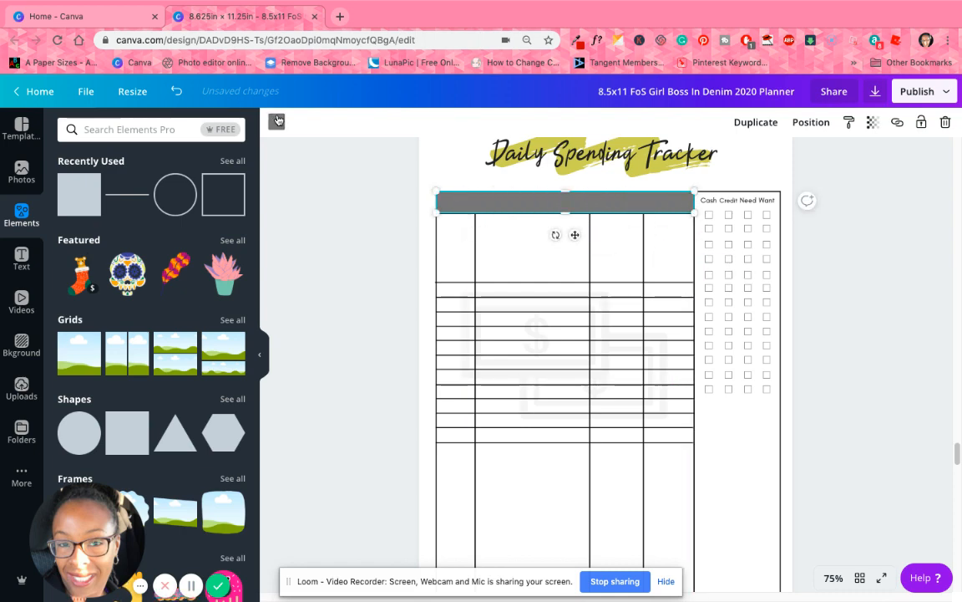
Color the heading band with the document's olive yellow and send it backward behind the headings and lines
left_click(276, 121)
left_click(232, 185)
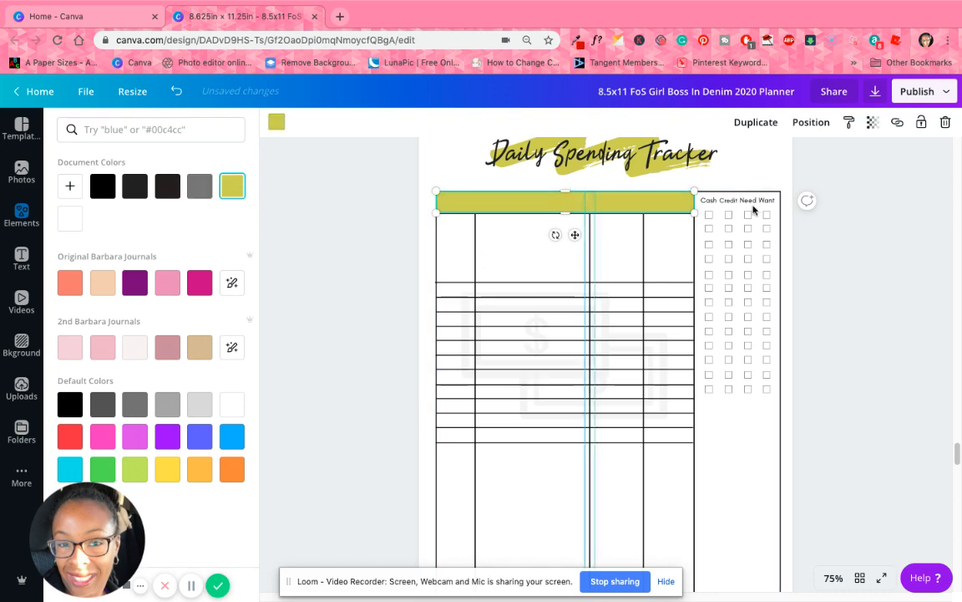
left_click(807, 122)
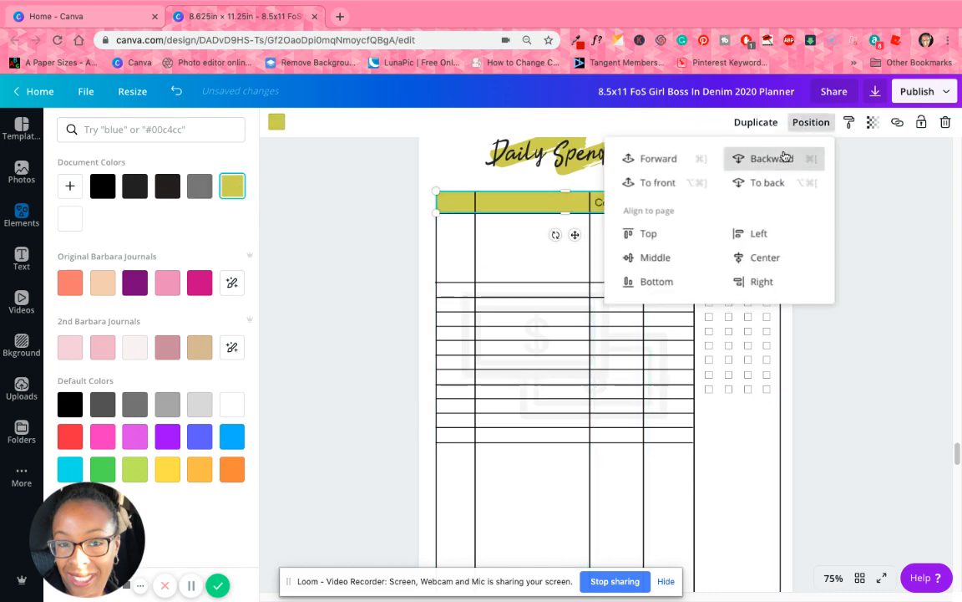
left_click(786, 157)
left_click(923, 244)
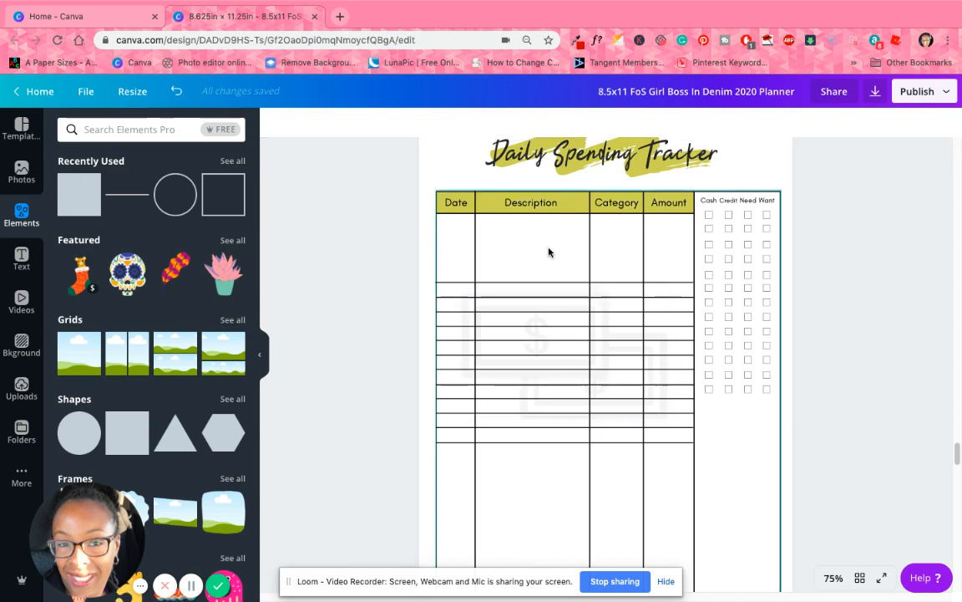
scroll(513, 357, "down", 1)
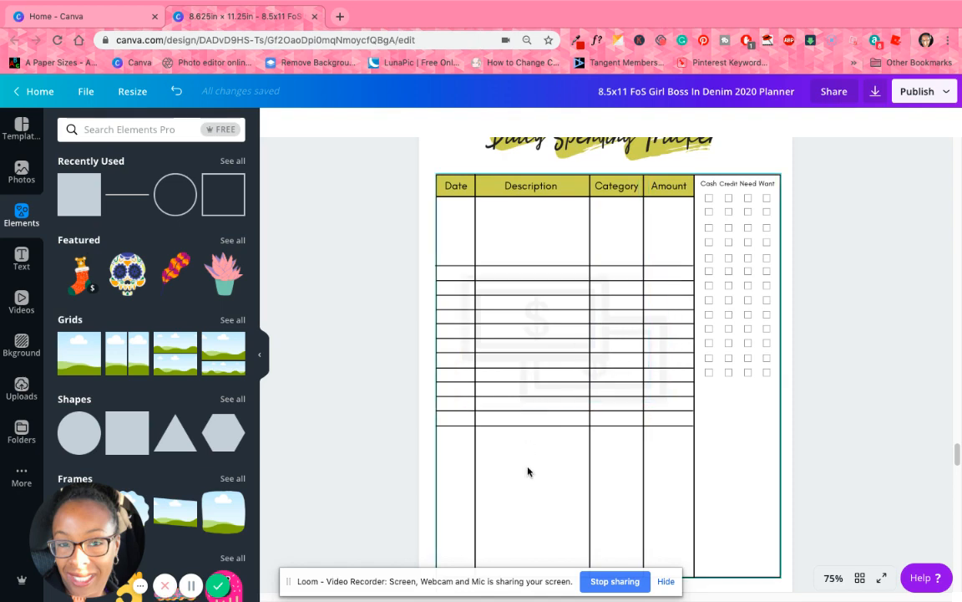
left_click_drag(526, 251, 523, 289)
key("ctrl+z")
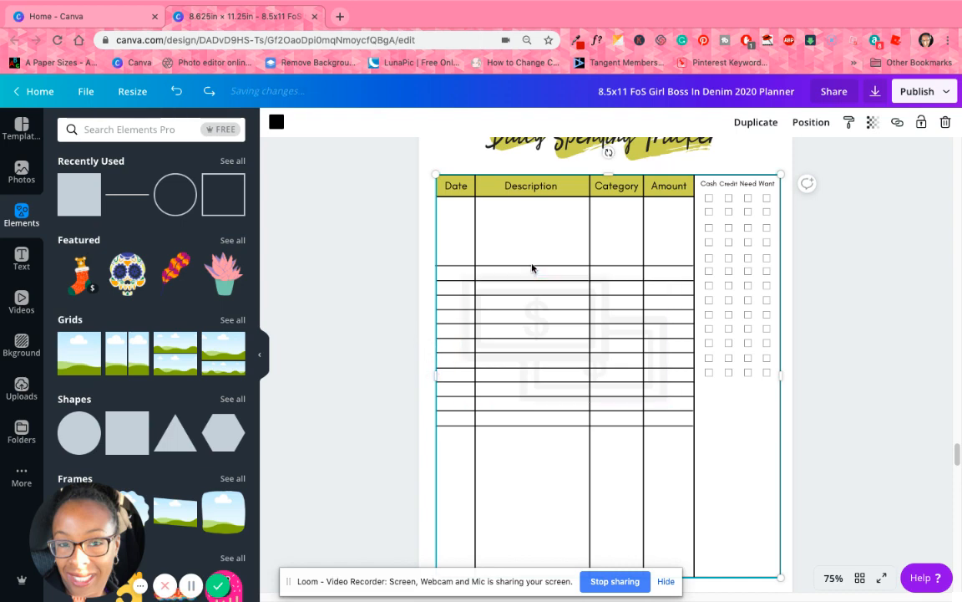
key("Escape")
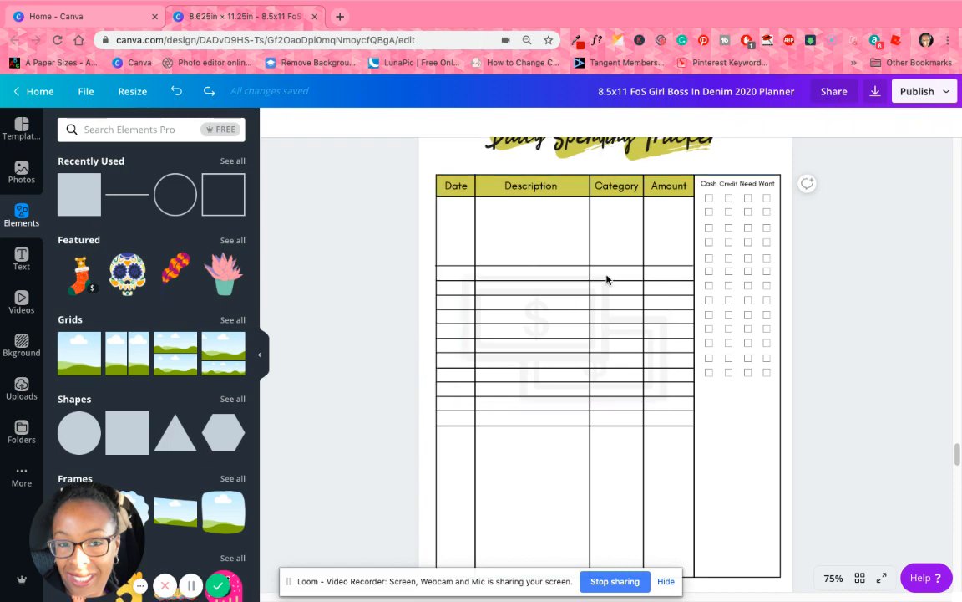
left_click(563, 267)
left_click(854, 338)
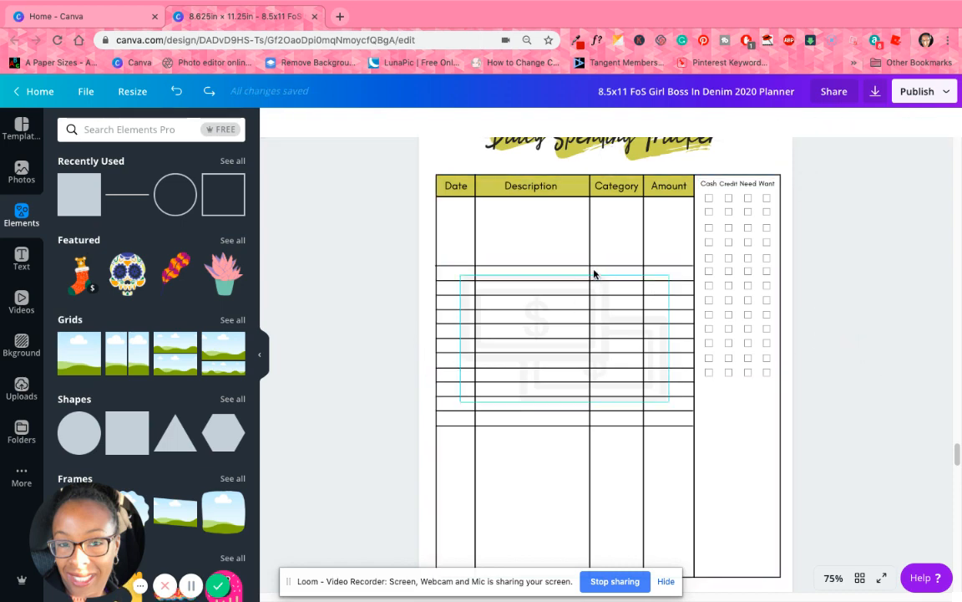
left_click(602, 266)
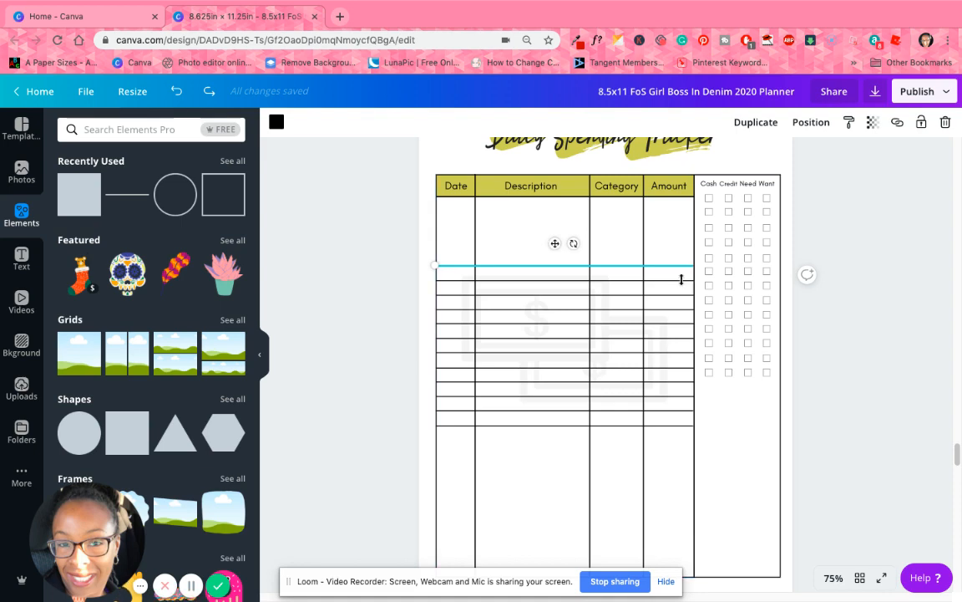
left_click(818, 357)
Move the faded money watermark to the lower part of the table and narrow the outer frame from its left edge to 6.2
left_click_drag(543, 286, 583, 473)
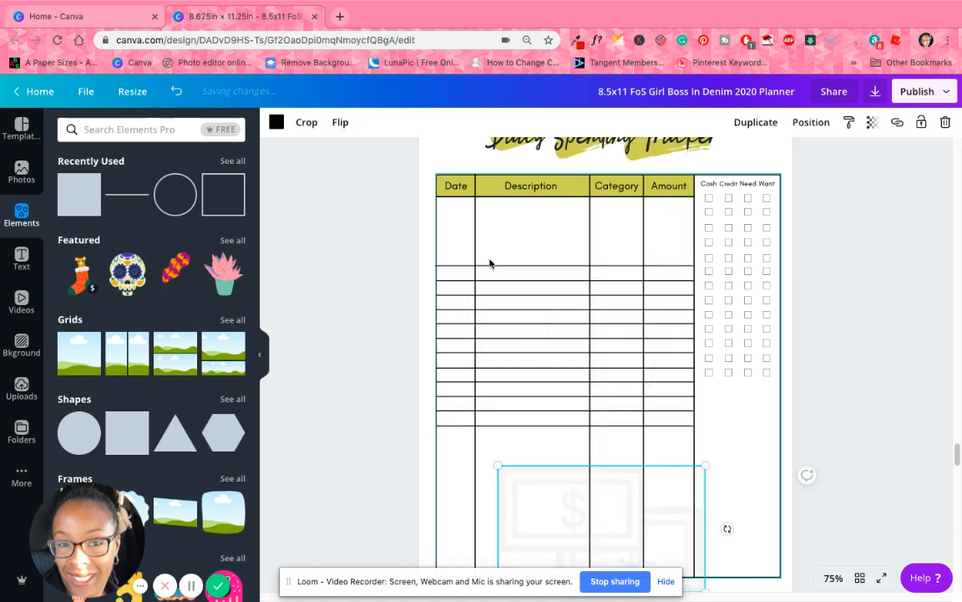
left_click(435, 243)
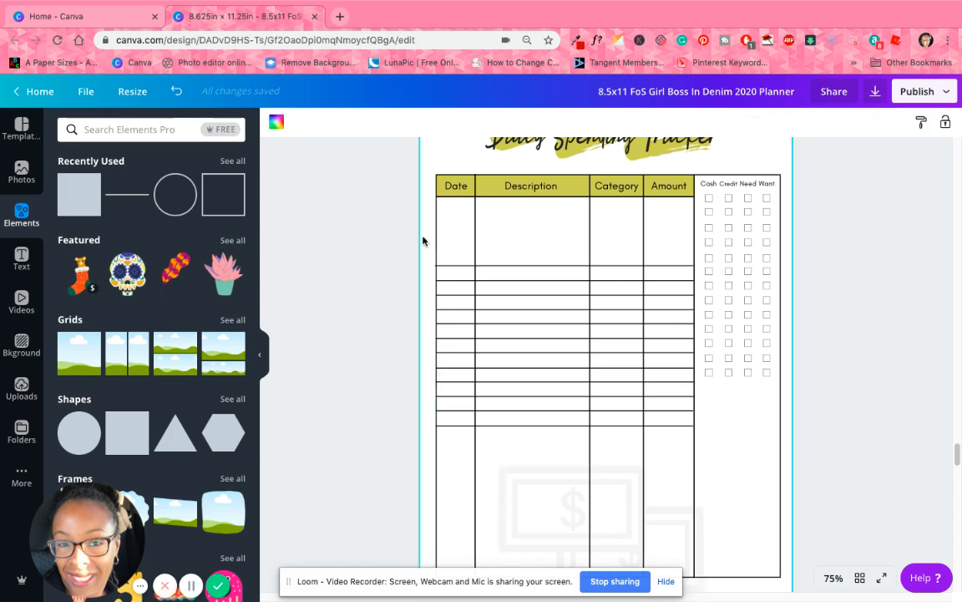
left_click(446, 266)
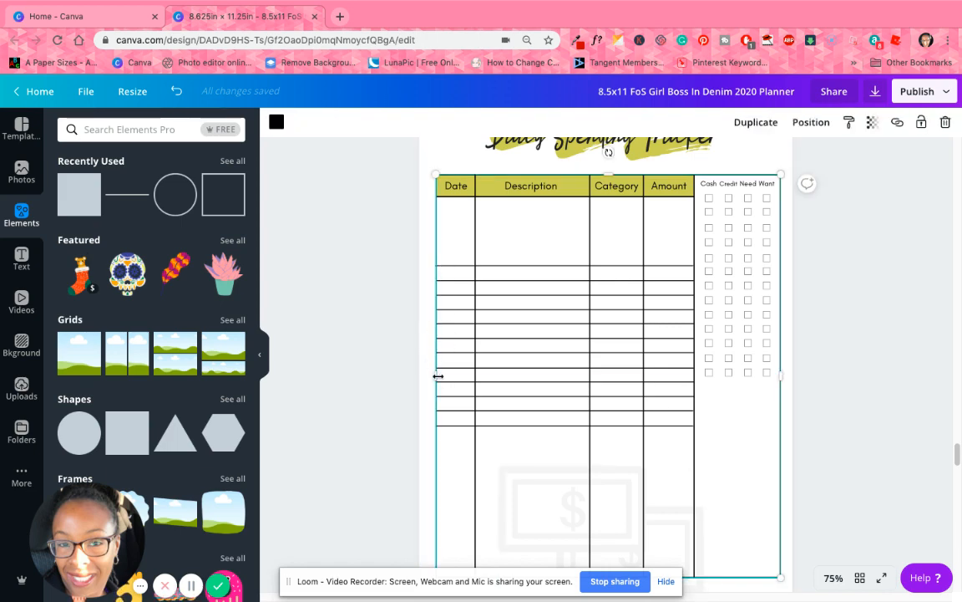
left_click_drag(481, 383, 513, 391)
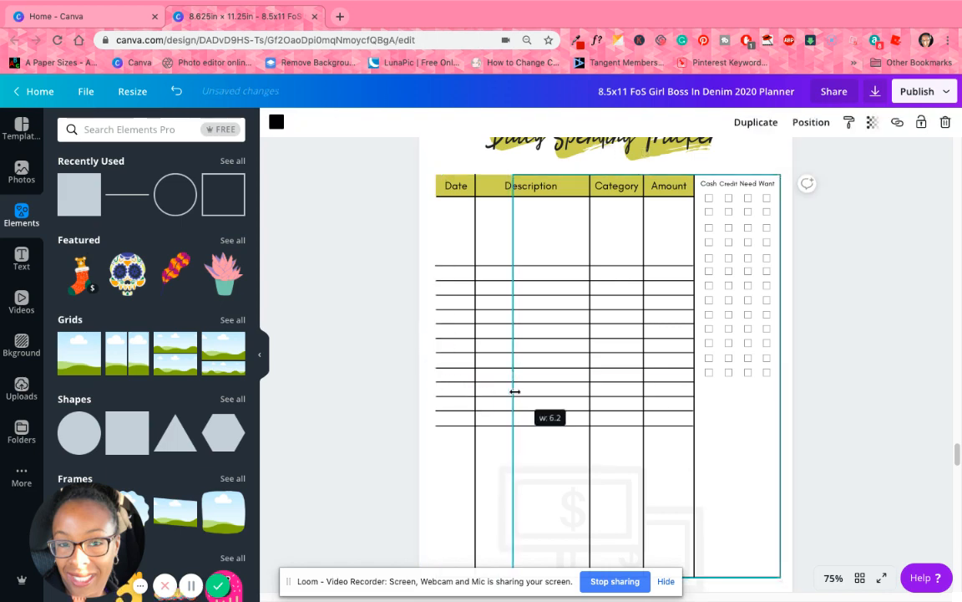
Clear the uppermost row line and move the remaining row lines up as one group beneath the column headings
left_click(443, 266)
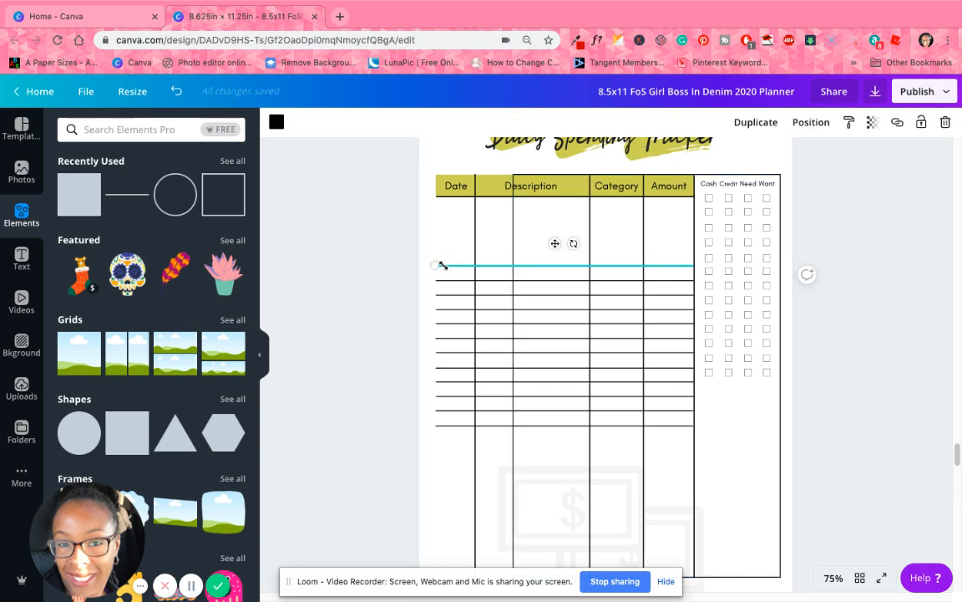
left_click_drag(448, 267, 459, 449)
left_click(726, 123)
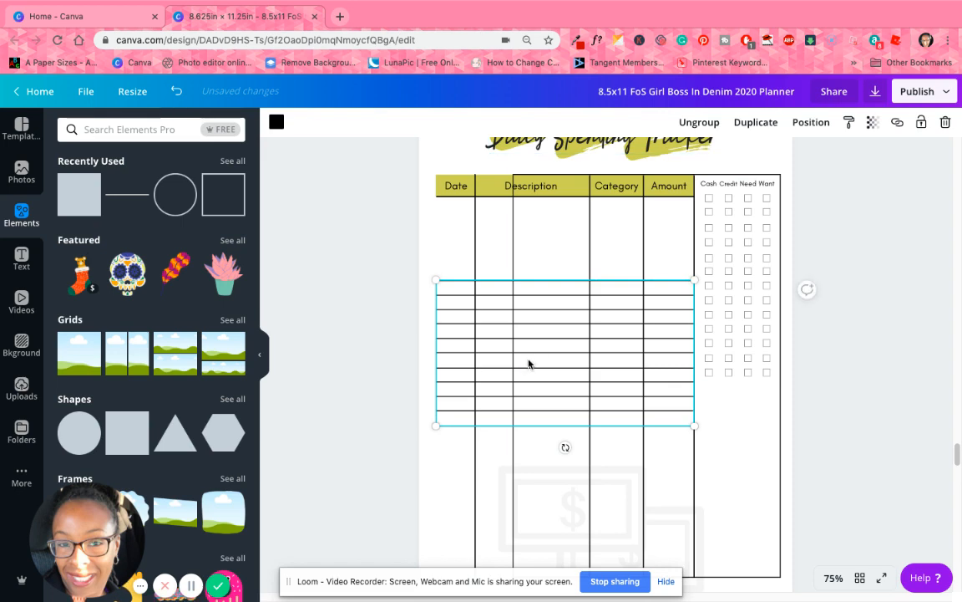
left_click_drag(528, 363, 530, 288)
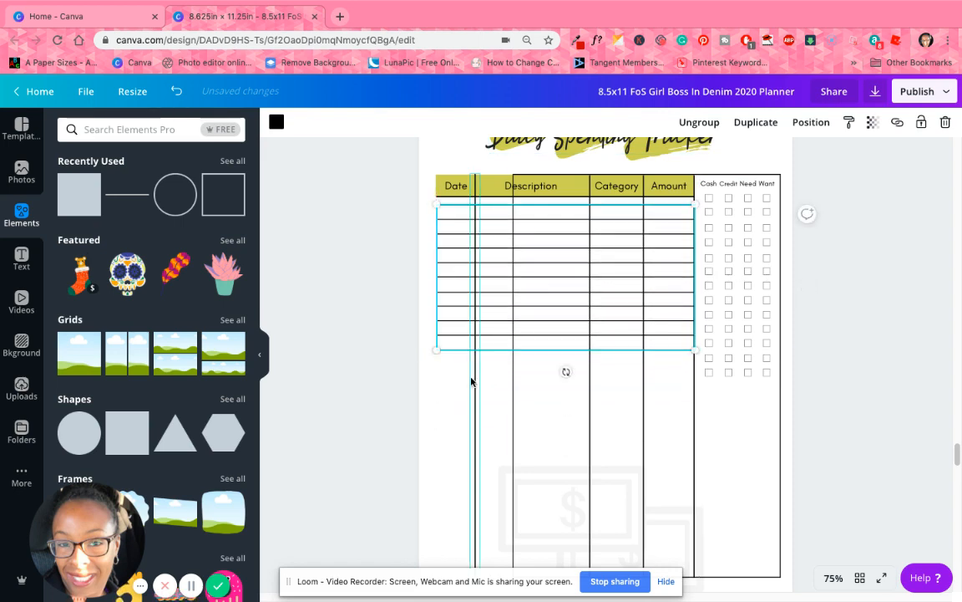
Widen the outer frame on its left side to a width of 8 and shift the grouped row lines slightly down
left_click(473, 380)
left_click(517, 436)
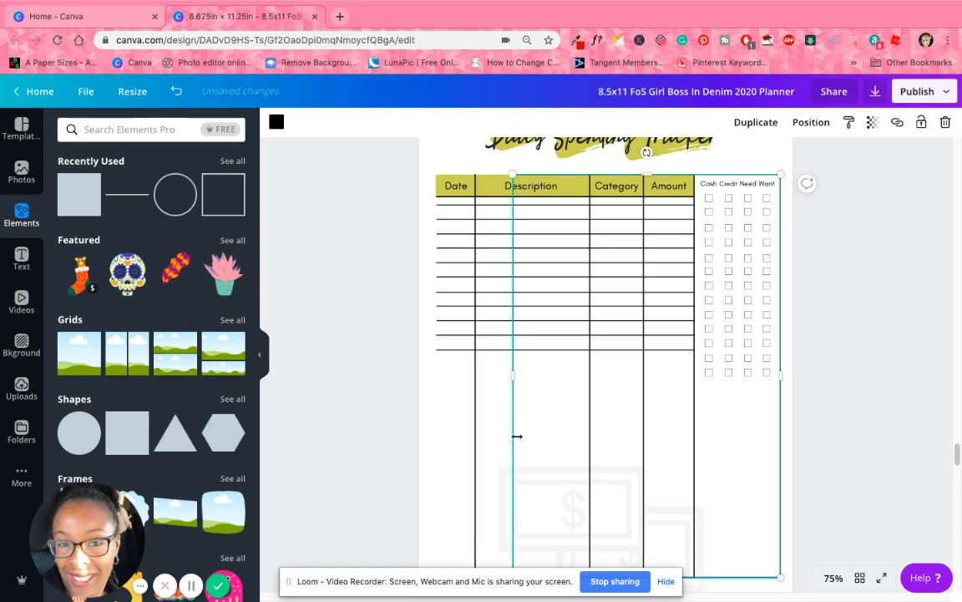
left_click_drag(511, 380, 437, 369)
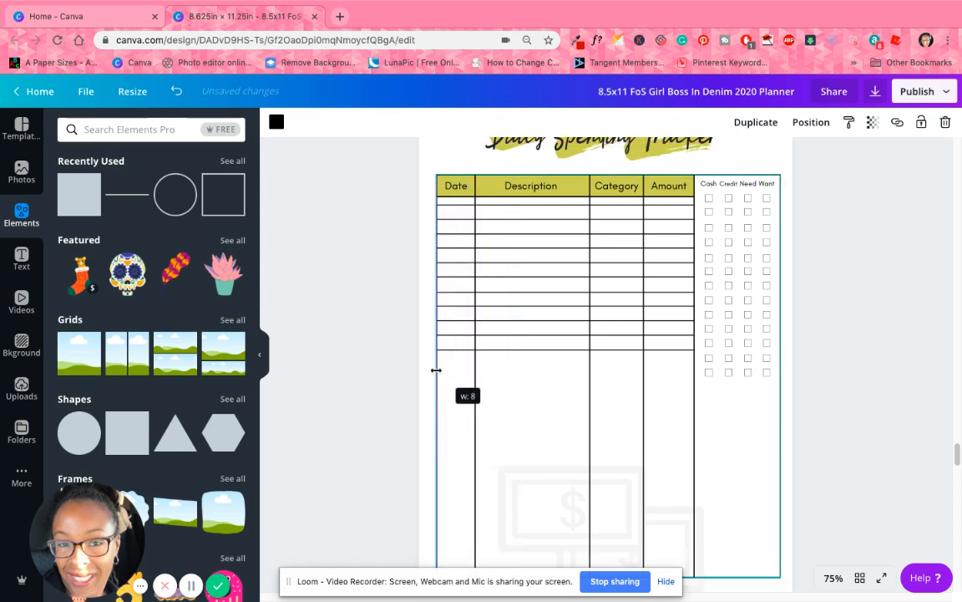
left_click(865, 389)
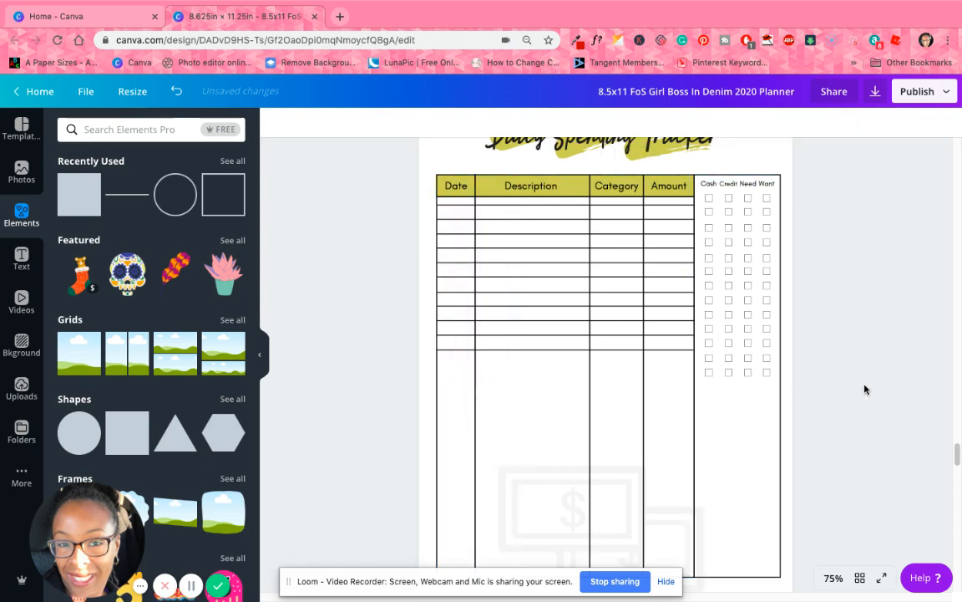
left_click(533, 311)
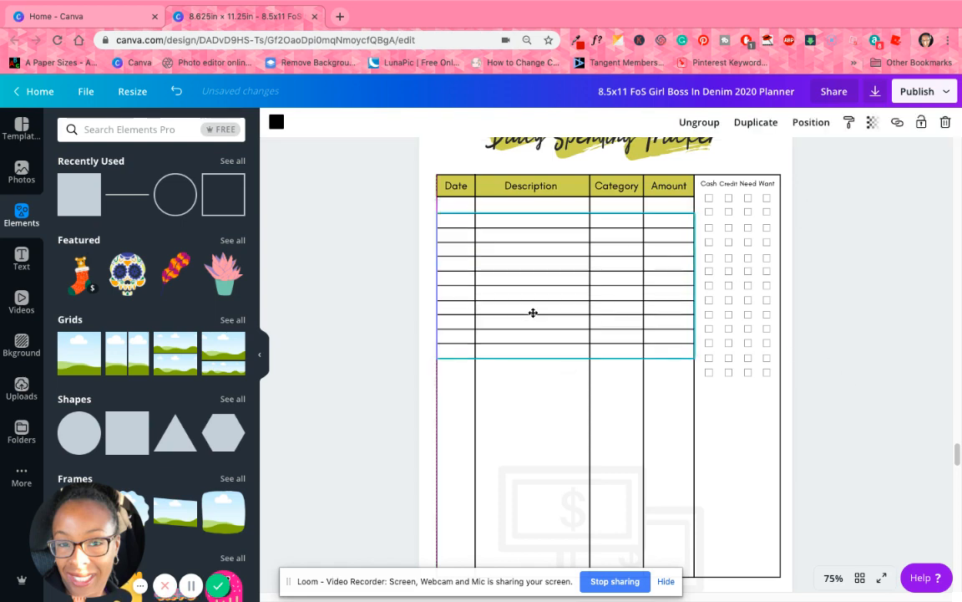
left_click(869, 356)
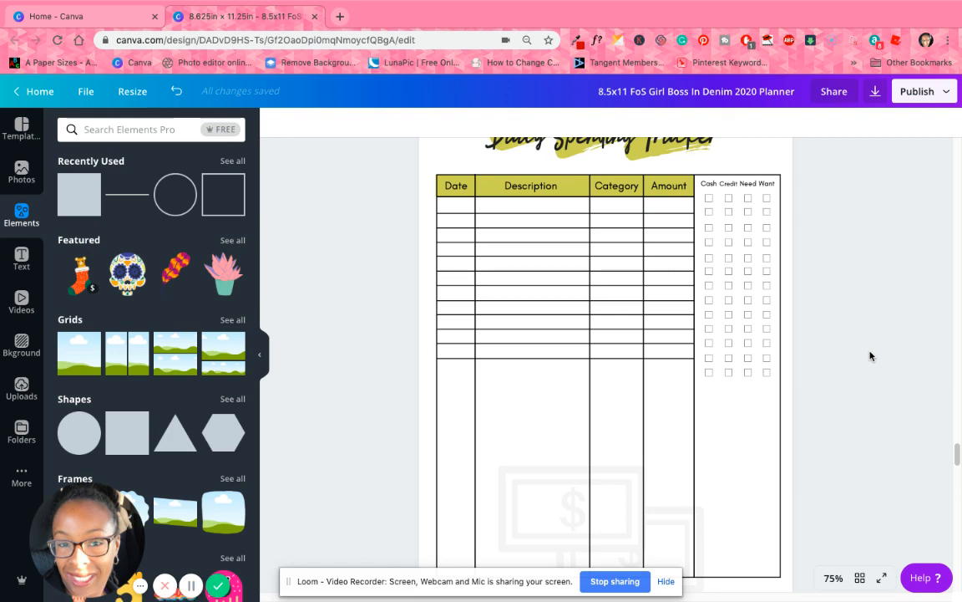
On page 15, pull the left edge of the Other Expenses table's frame inward to expose the ends of the row bands
scroll(548, 422, "down", 5)
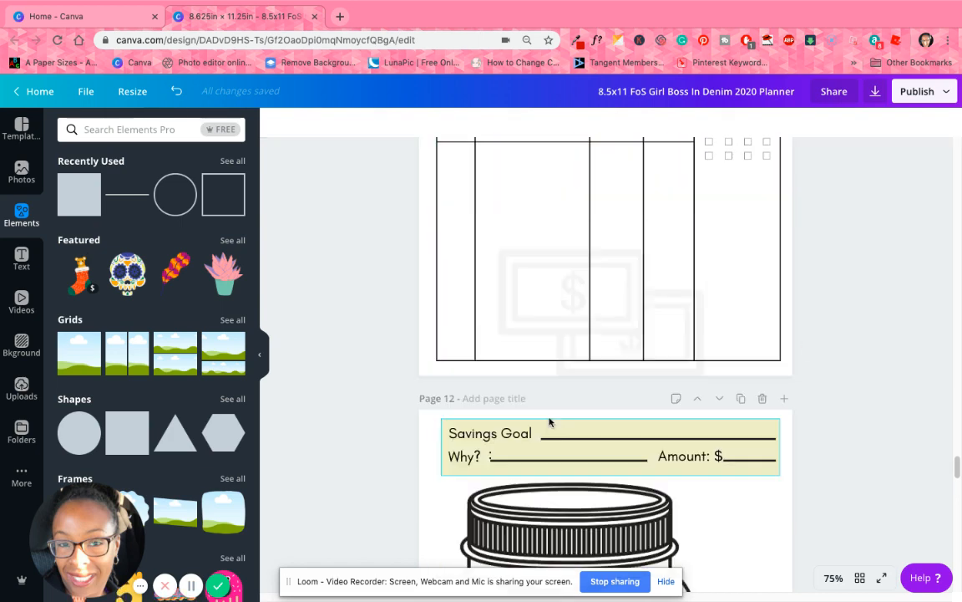
scroll(629, 425, "down", 20)
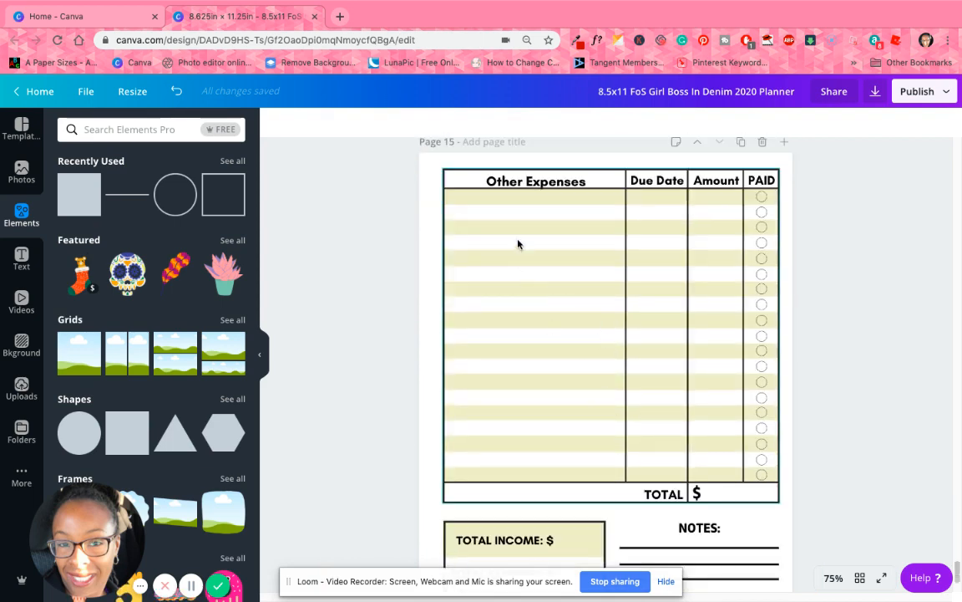
left_click(442, 310)
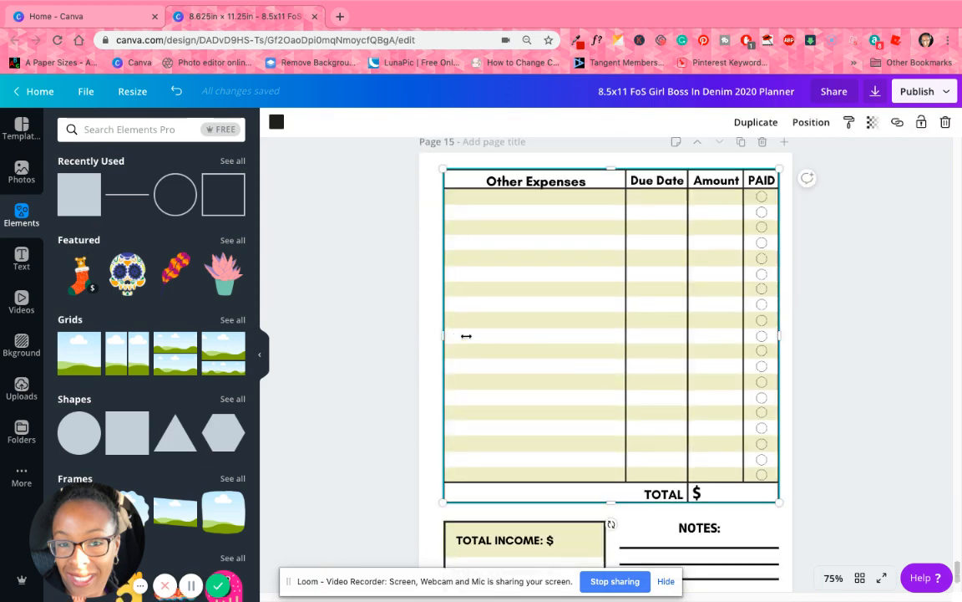
left_click_drag(445, 336, 533, 347)
Select all alternating green and white row bands of the Other Expenses table and group them
left_click(456, 210)
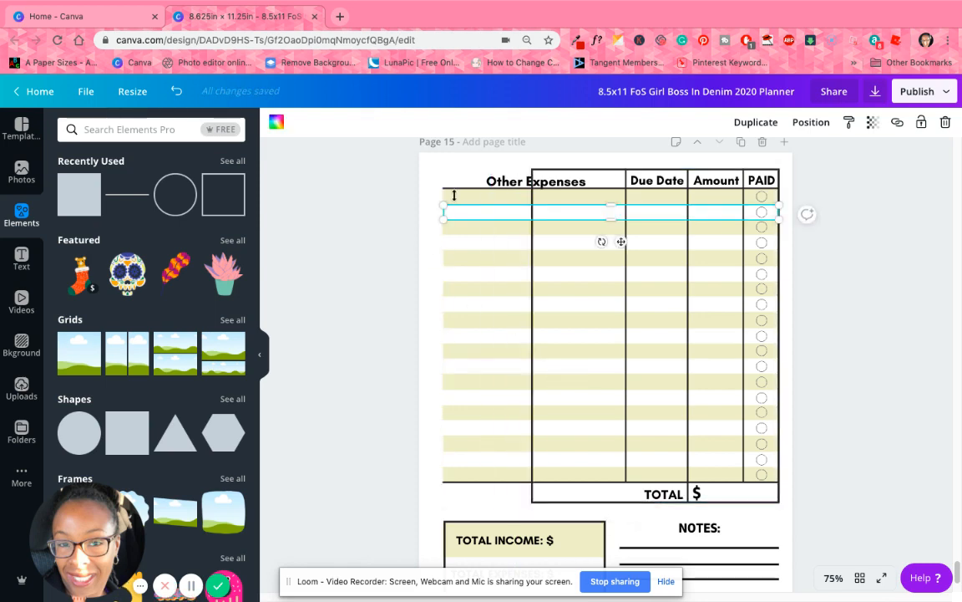
left_click(454, 198)
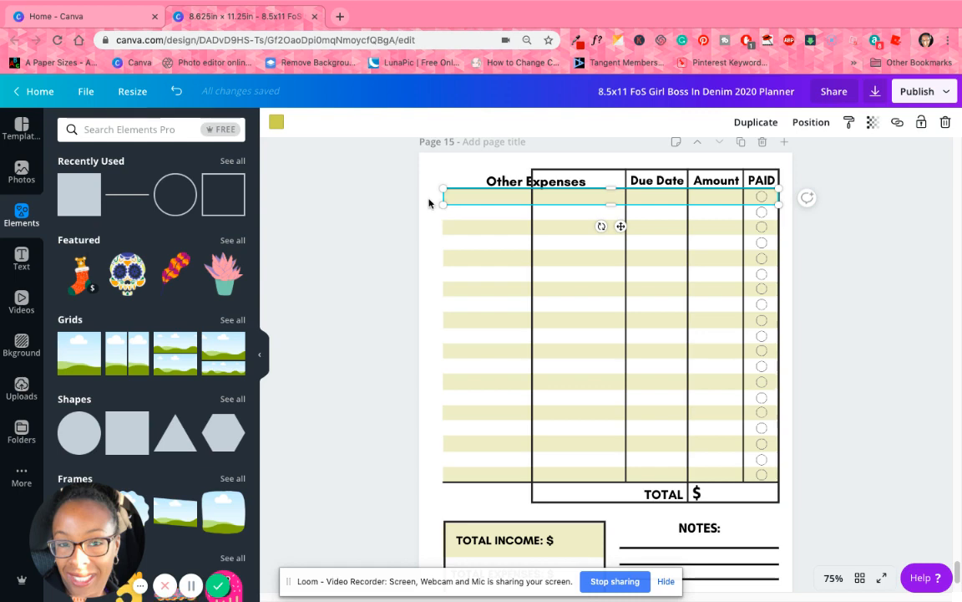
left_click_drag(431, 198, 464, 218)
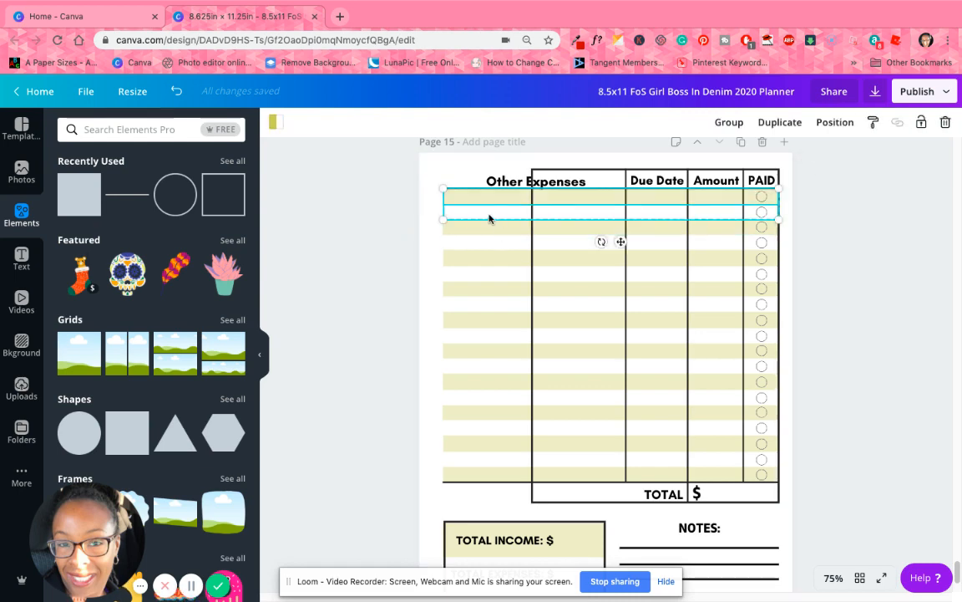
left_click(438, 206)
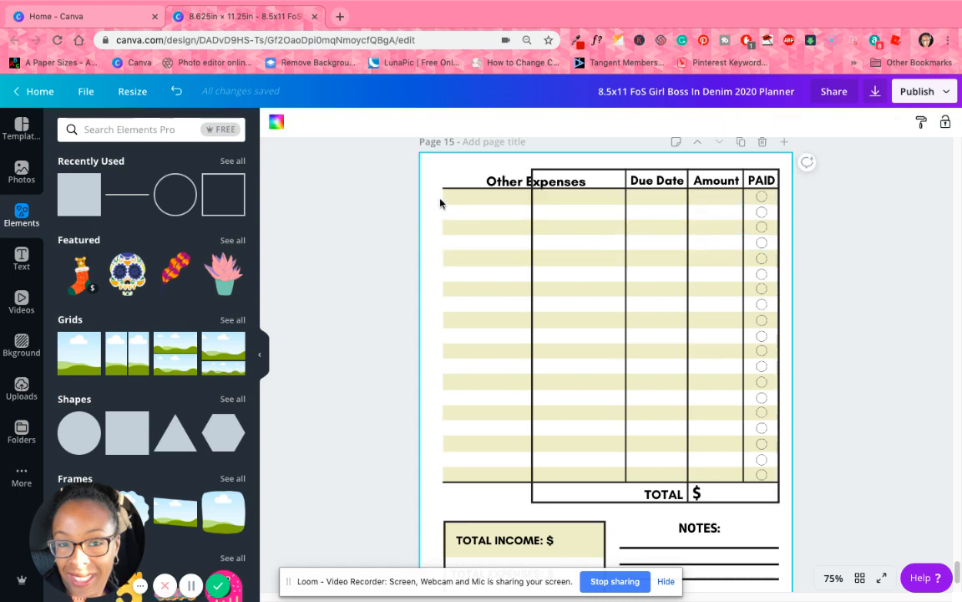
left_click(857, 332)
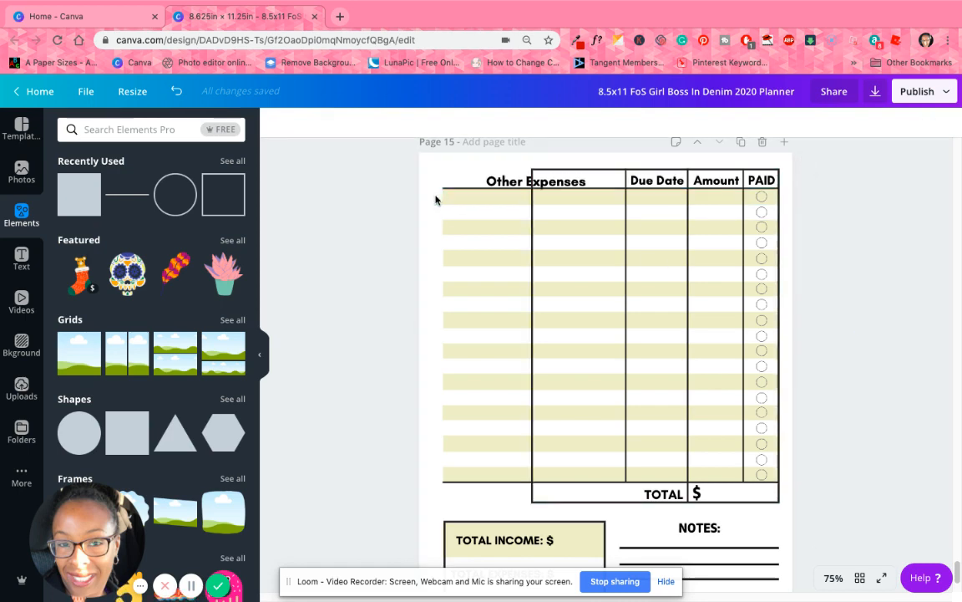
left_click_drag(435, 199, 494, 478)
left_click(729, 122)
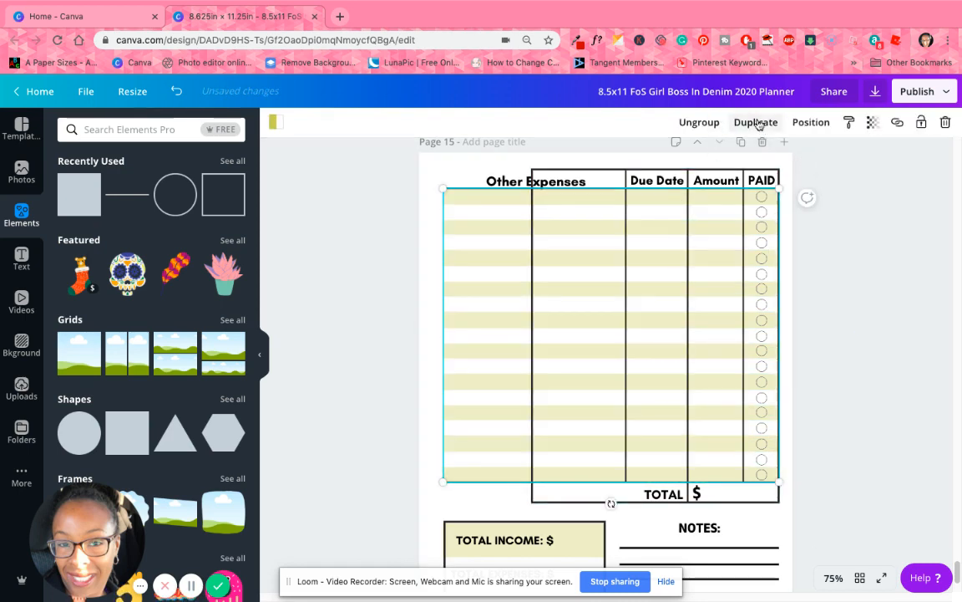
Duplicate the grouped row bands and place the copy over the Daily Spending Tracker table on page 11, offset from its Date column
left_click(756, 122)
left_click_drag(580, 267, 579, 333)
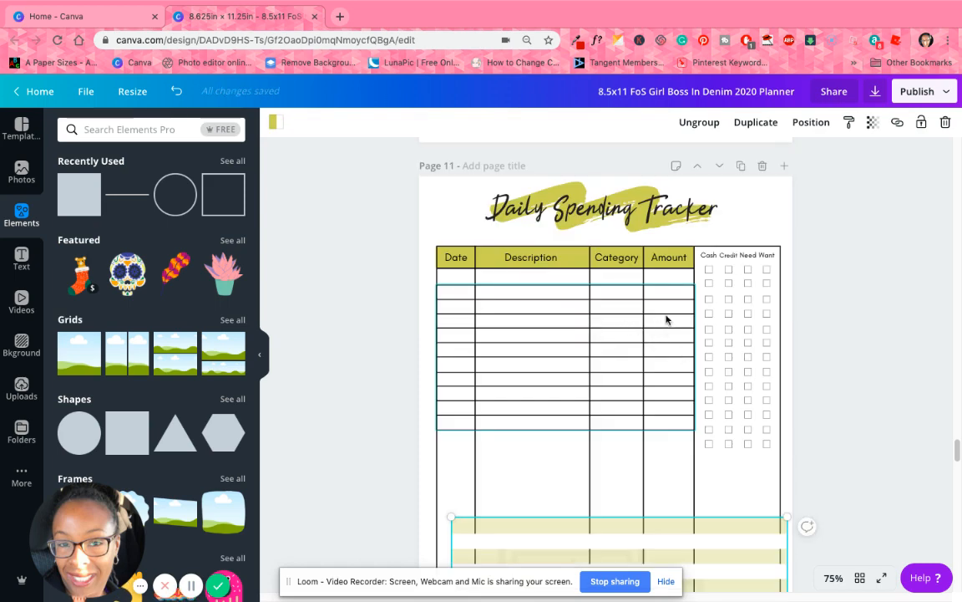
left_click_drag(667, 319, 669, 321)
left_click_drag(740, 528, 858, 307)
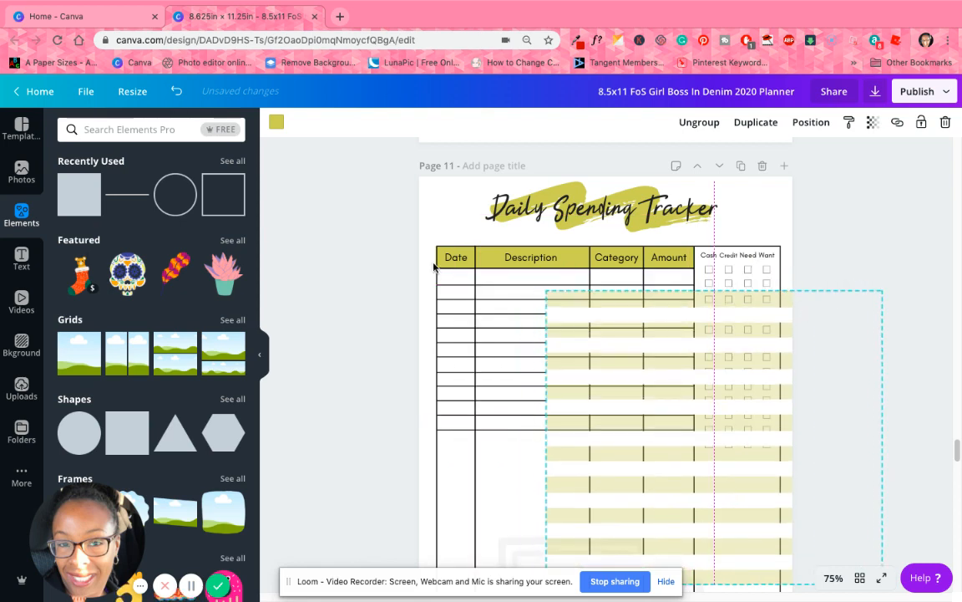
Pull the left edge of the tracker's outer frame inward and delete the grouped black row lines
left_click(441, 453)
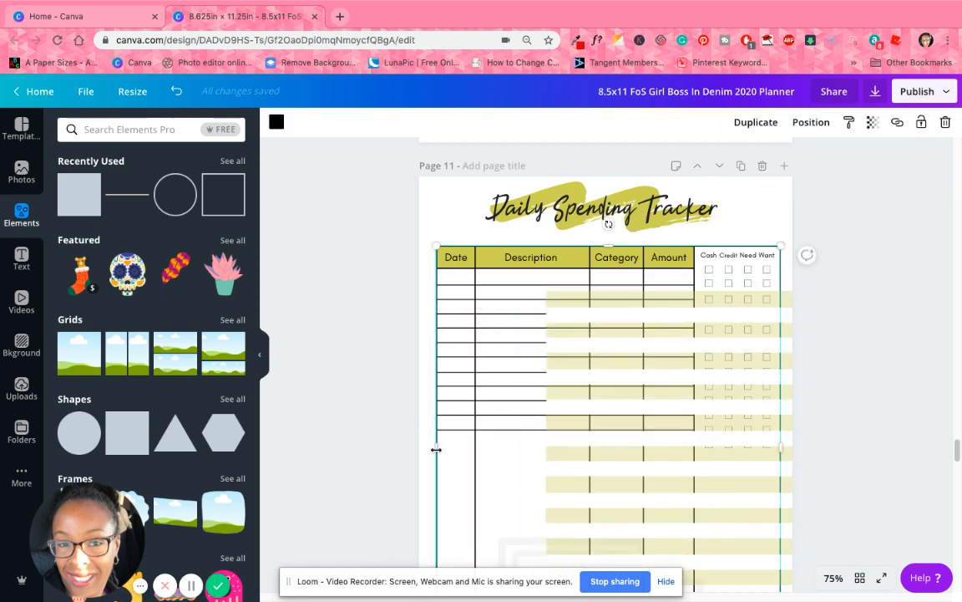
left_click_drag(499, 462, 522, 447)
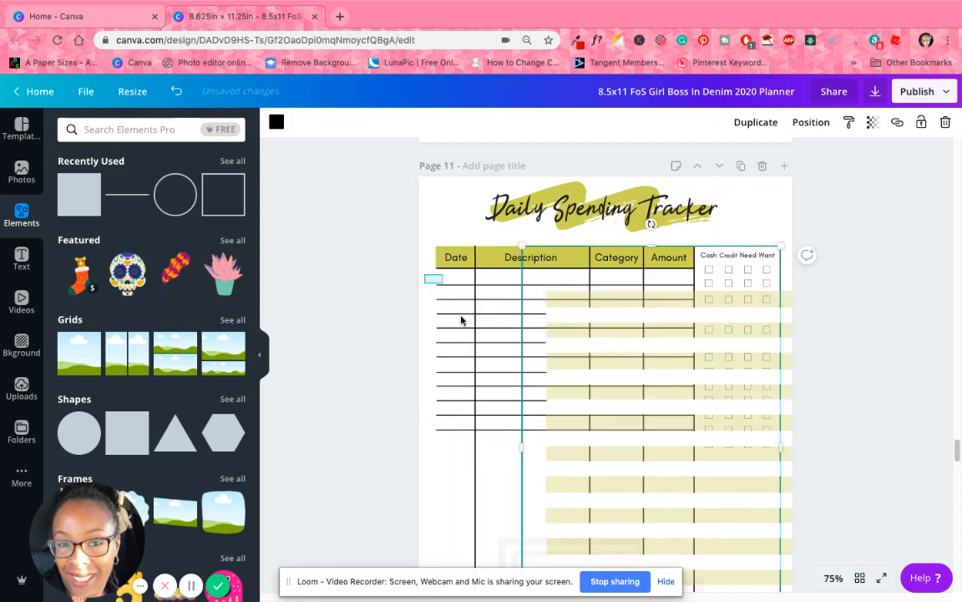
left_click_drag(461, 320, 468, 444)
key("Delete")
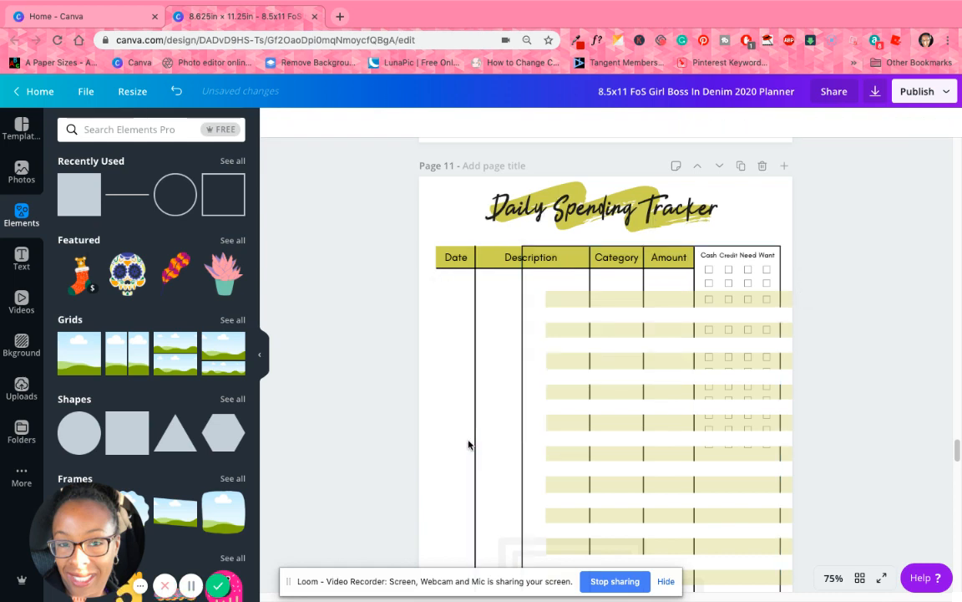
Extend the tracker's outer frame back out to the outer edge of the Date column
left_click(523, 415)
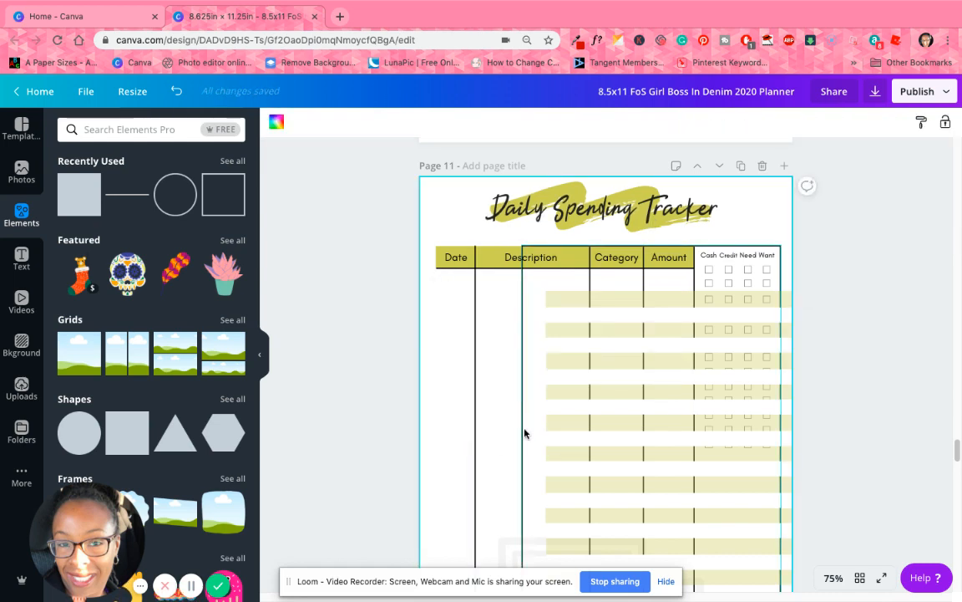
left_click(527, 433)
left_click_drag(528, 446, 436, 437)
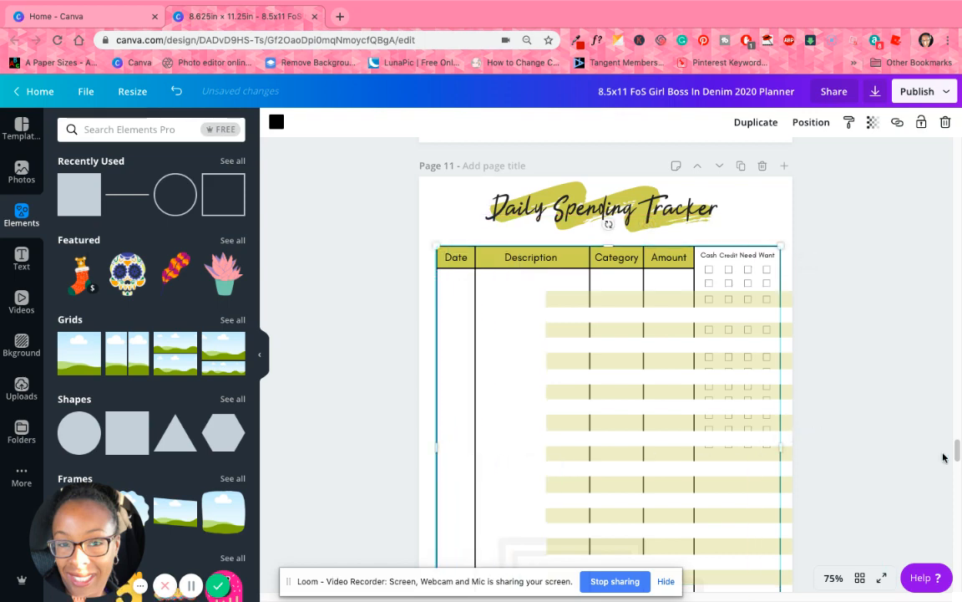
Align the band group beneath the Date heading and scale it to about 6 by 5.2 so it ends at the Amount column's edge
scroll(923, 449, "down", 2)
left_click_drag(673, 399, 621, 381)
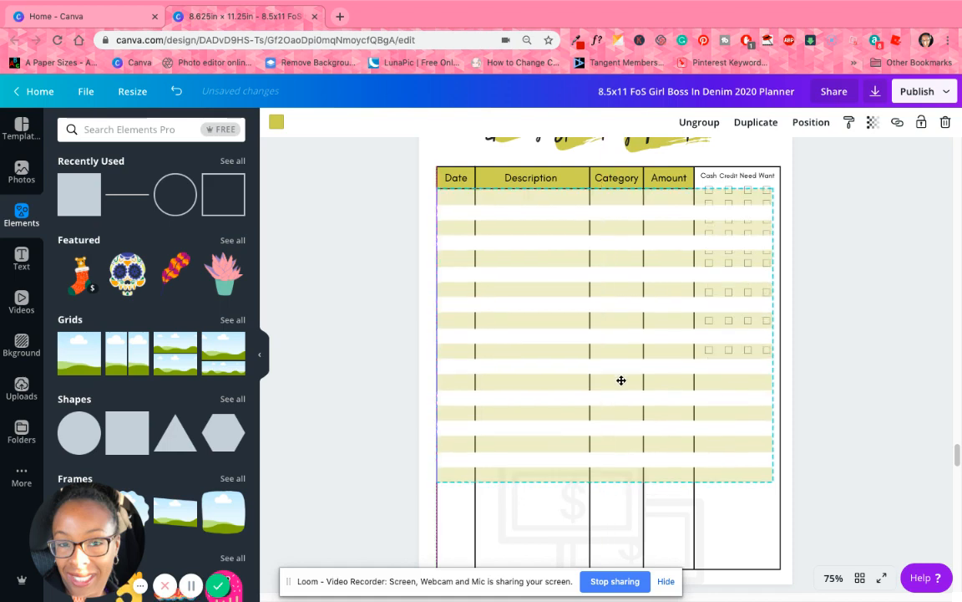
left_click_drag(775, 479, 683, 419)
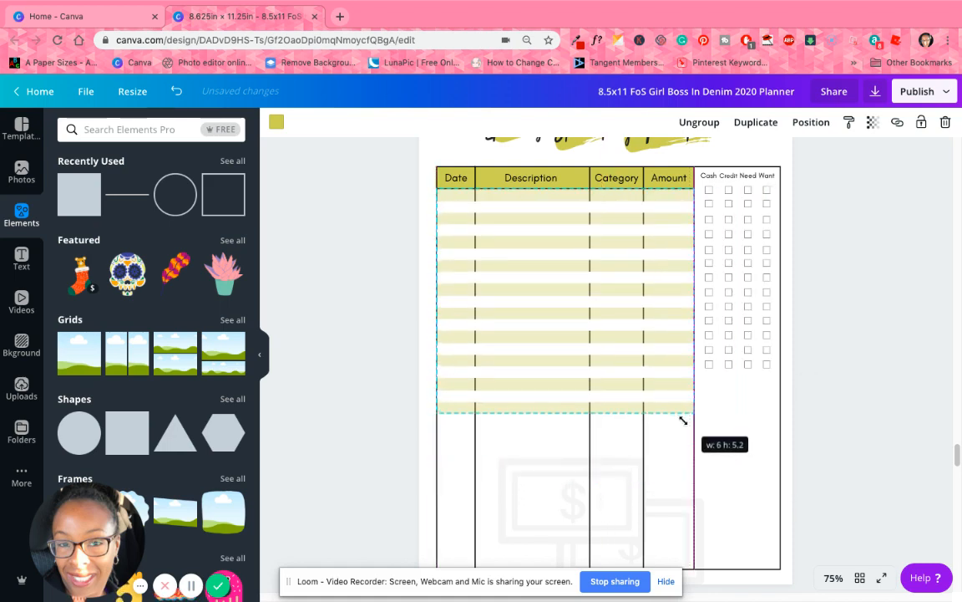
left_click(811, 373)
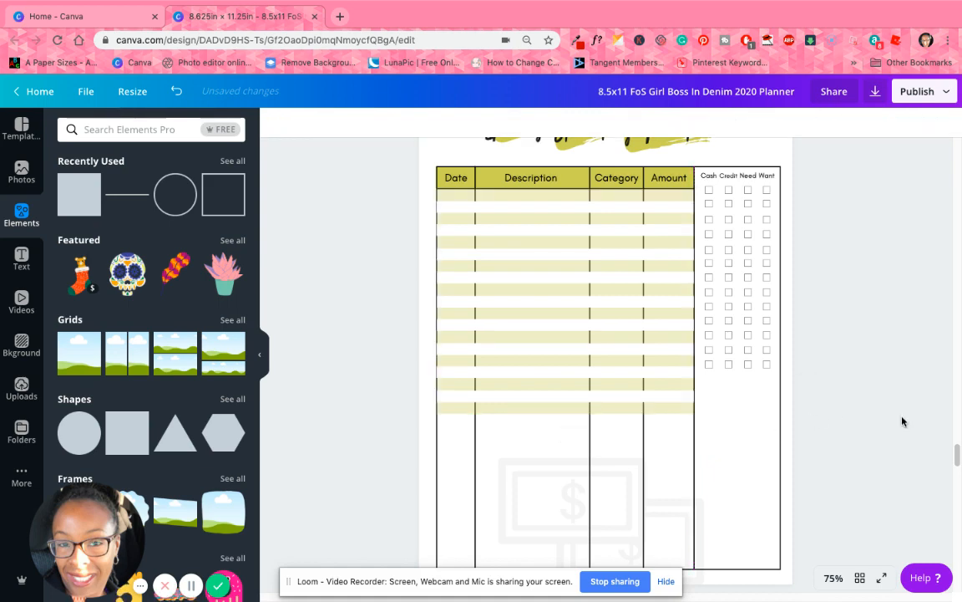
Duplicate the scaled band group and place the copy directly below the first to continue the rows to the page bottom
left_click(551, 402)
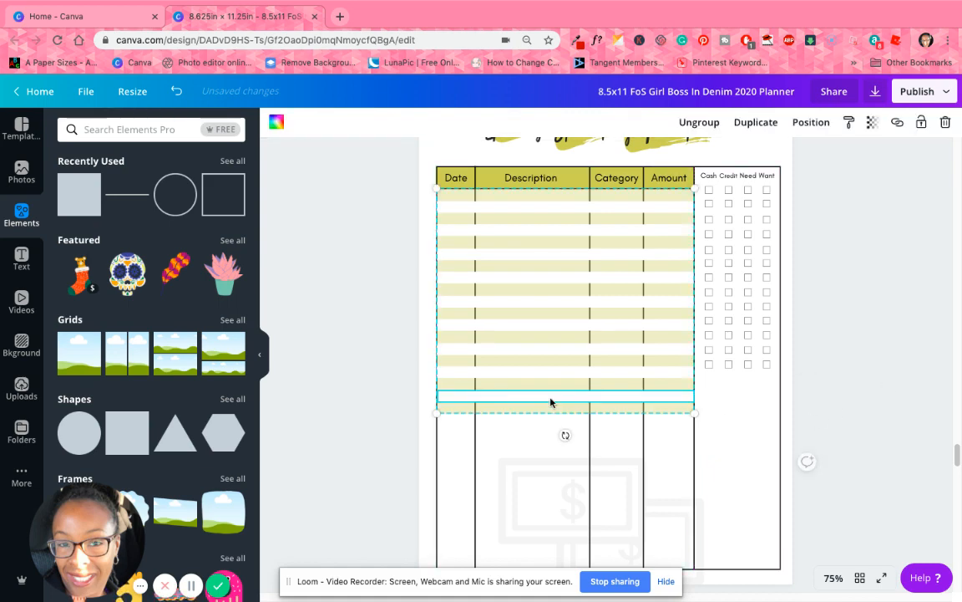
left_click(756, 122)
left_click_drag(595, 328, 589, 461)
scroll(603, 387, "down", 2)
left_click(827, 399)
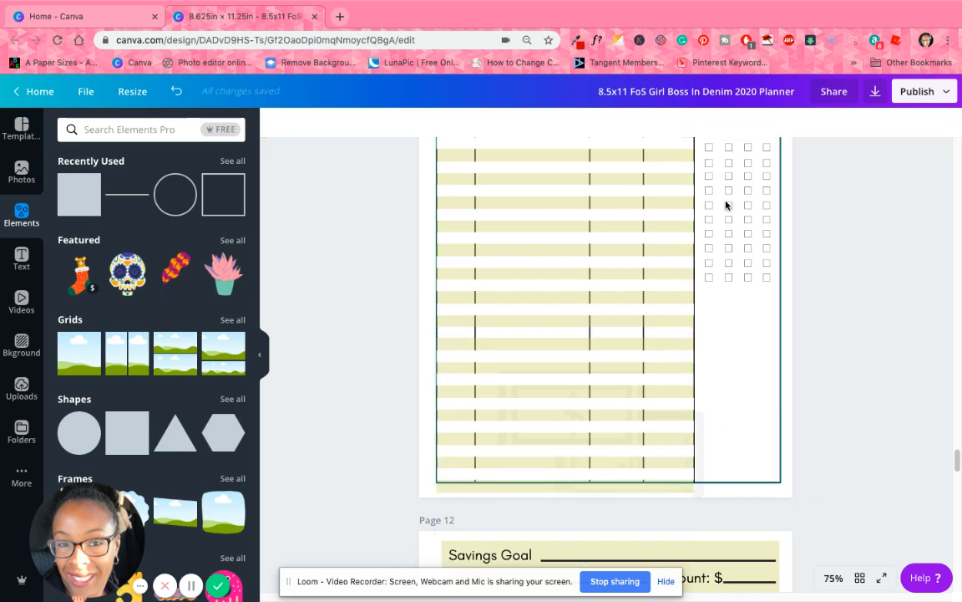
Ungroup the lower copy of the row bands and delete the surplus band extending below the tracker's frame
left_click(599, 396)
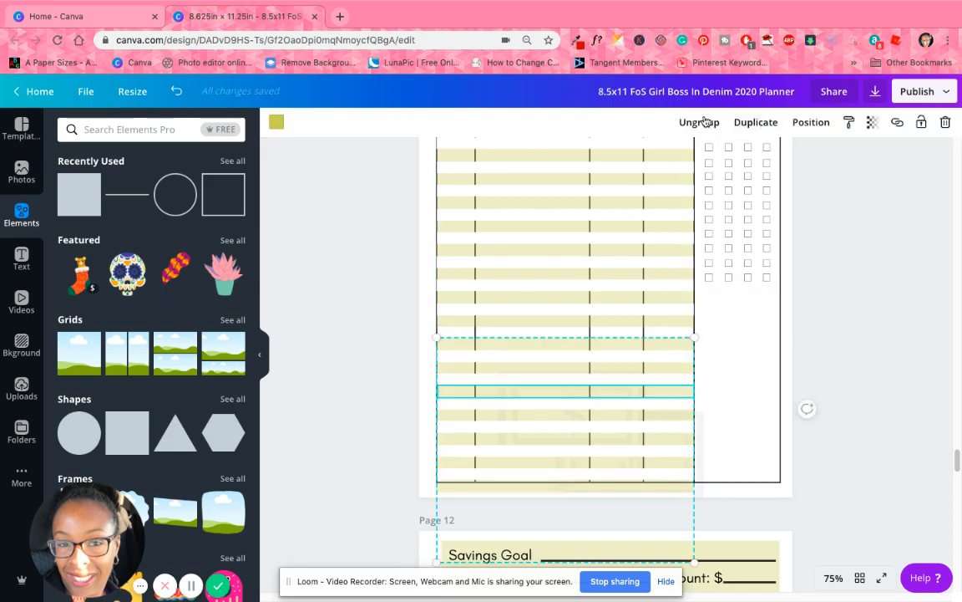
left_click(888, 354)
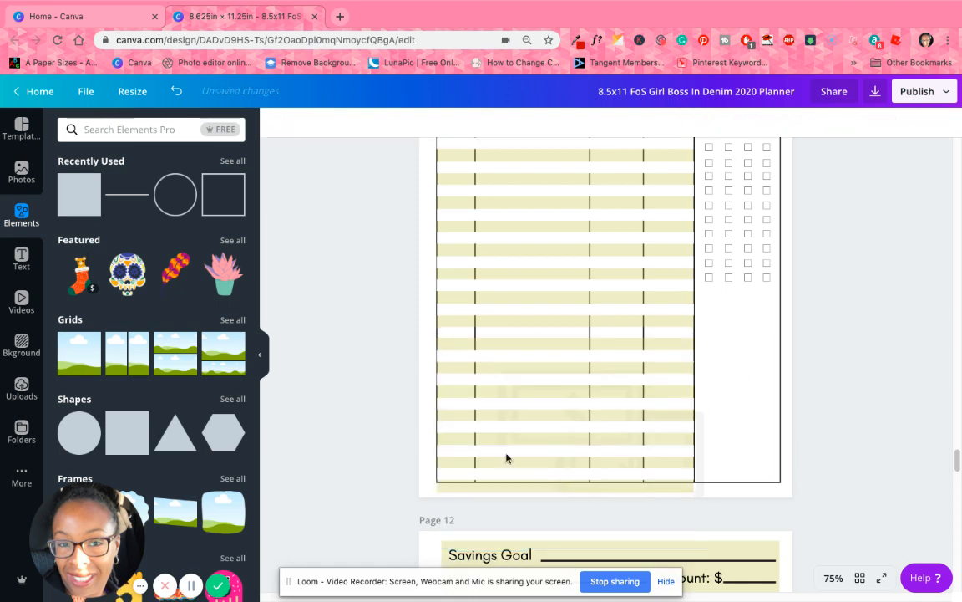
left_click(522, 493)
key("Delete")
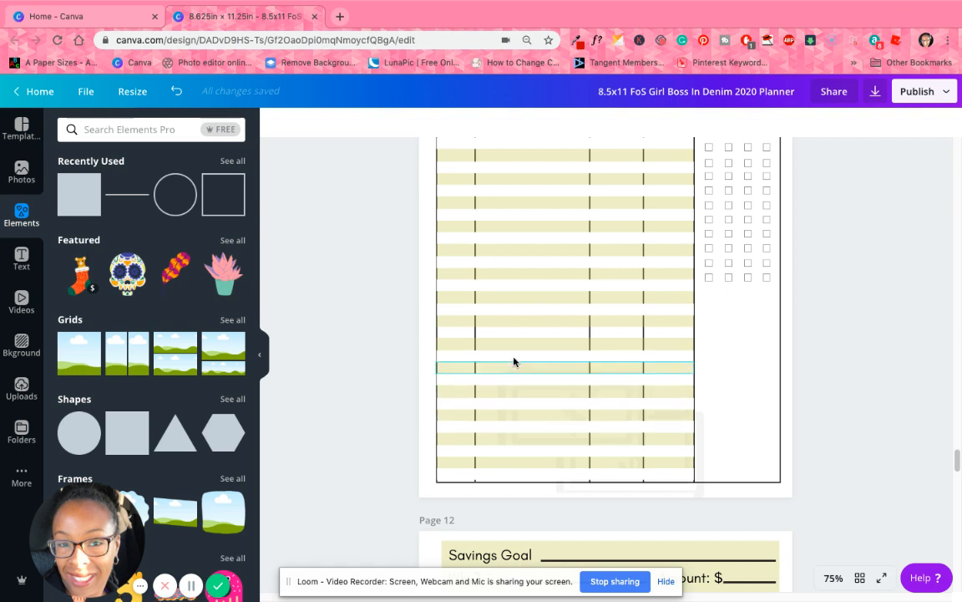
Shorten the tracker's outer frame from its bottom edge to a height of 9.3 to meet the last row band
left_click(454, 482)
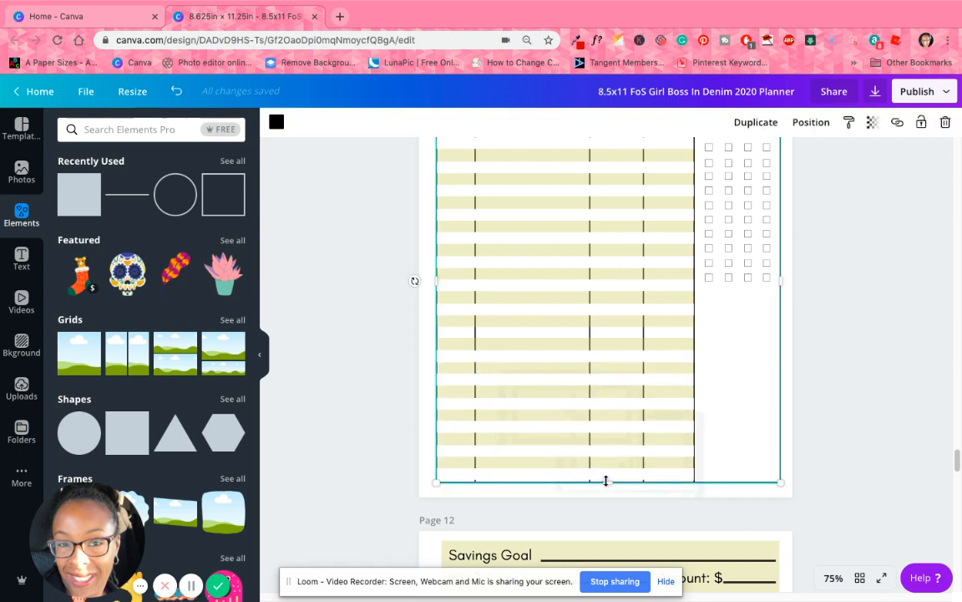
left_click_drag(606, 480, 606, 477)
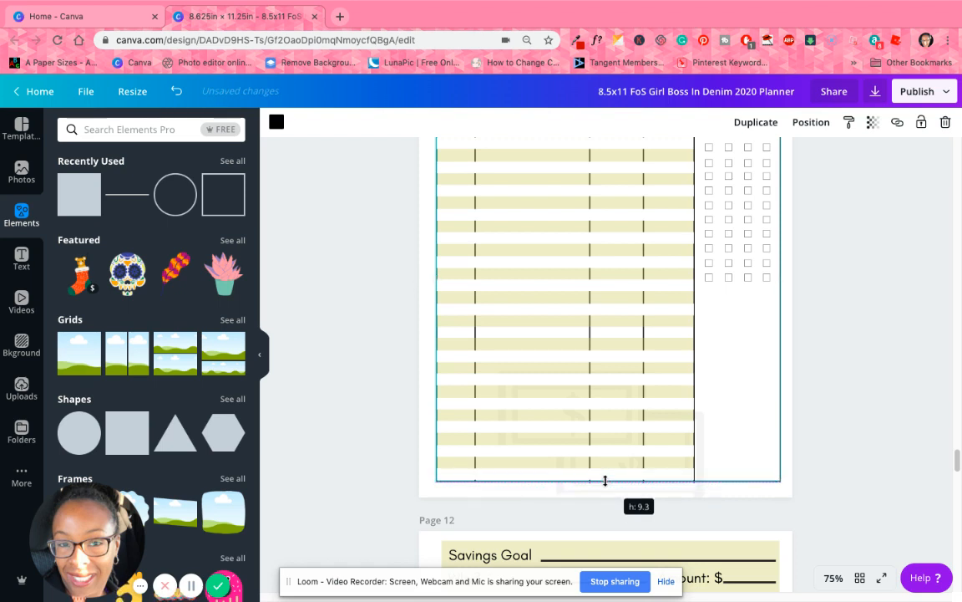
left_click(867, 479)
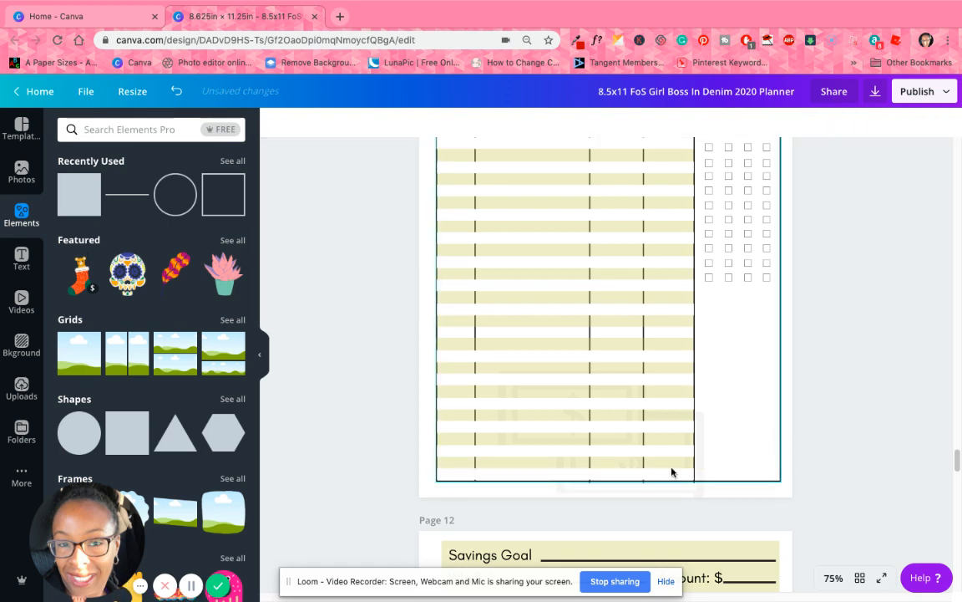
Send the upper group of row bands to the back, behind the tracker's column lines
scroll(511, 401, "up", 1)
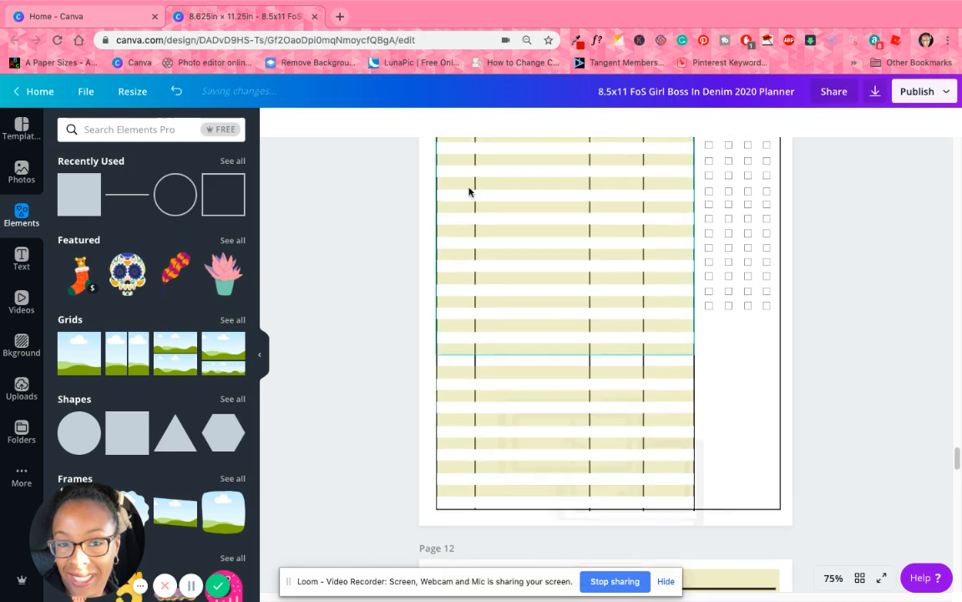
scroll(513, 270, "up", 3)
left_click(516, 257)
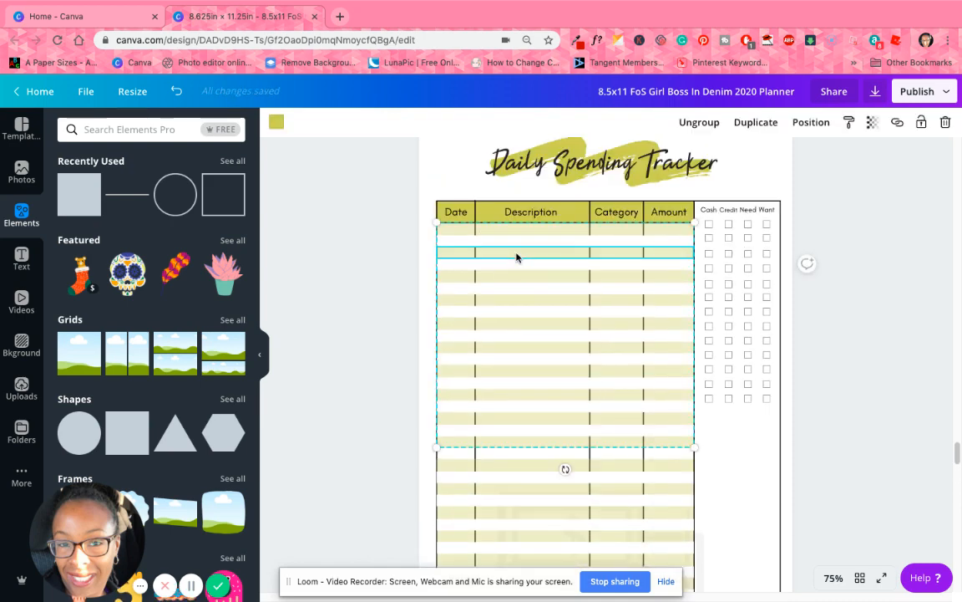
left_click(806, 123)
left_click(767, 182)
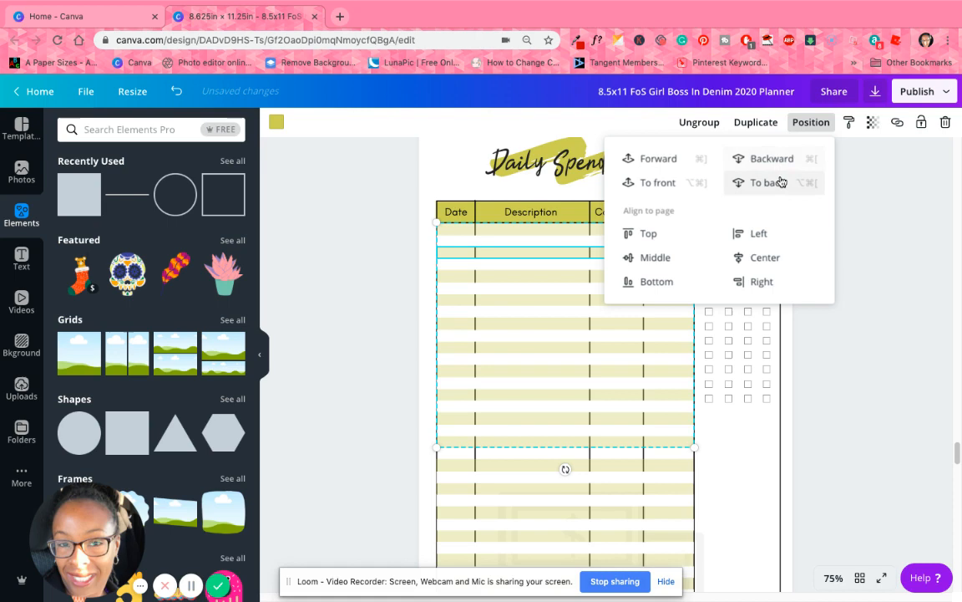
left_click(844, 267)
scroll(635, 410, "down", 1)
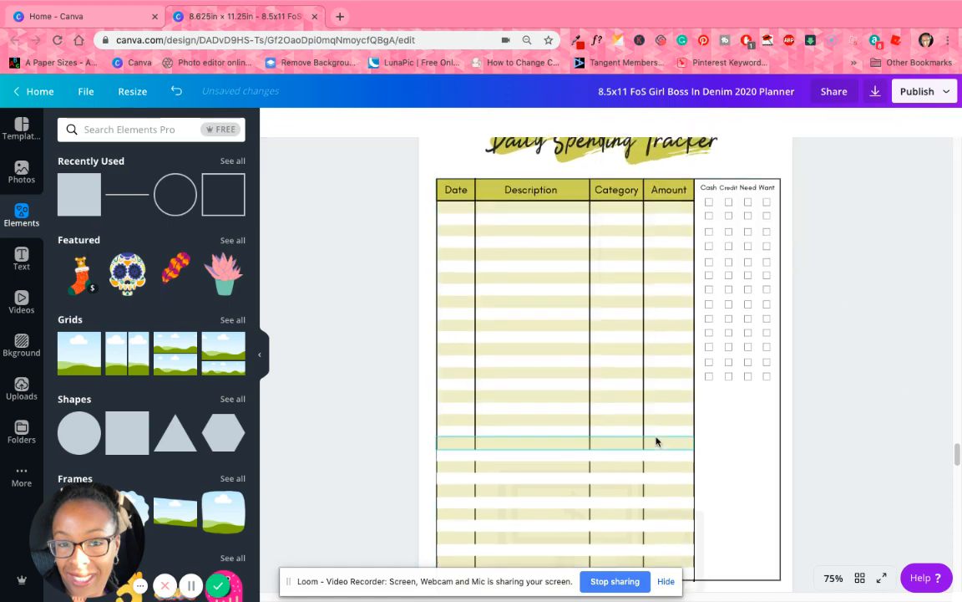
left_click(490, 447)
left_click(834, 493)
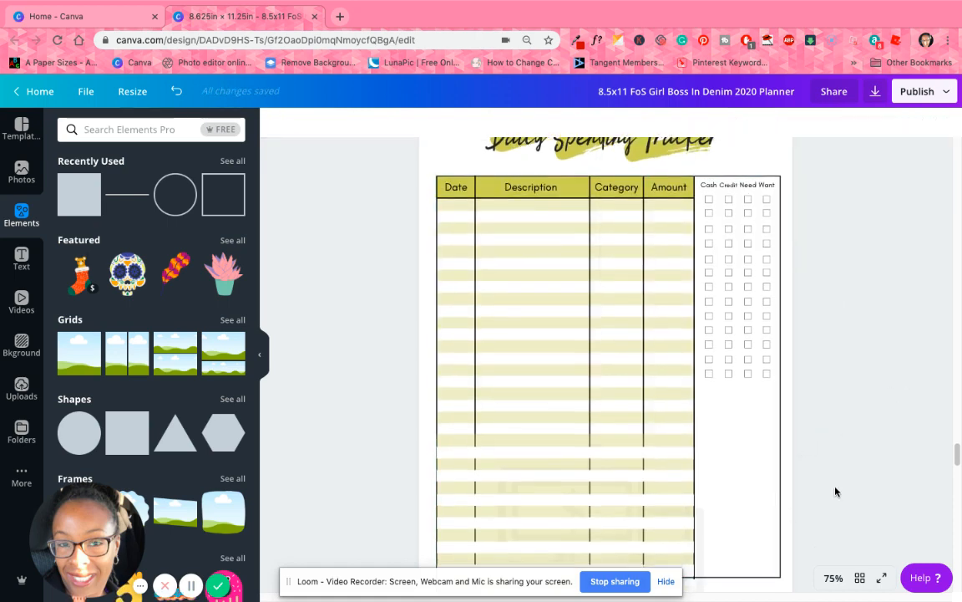
Pull the left edge of the tracker's outer frame into the Description column to expose the ends of the row bands
scroll(835, 492, "down", 1)
left_click(438, 351)
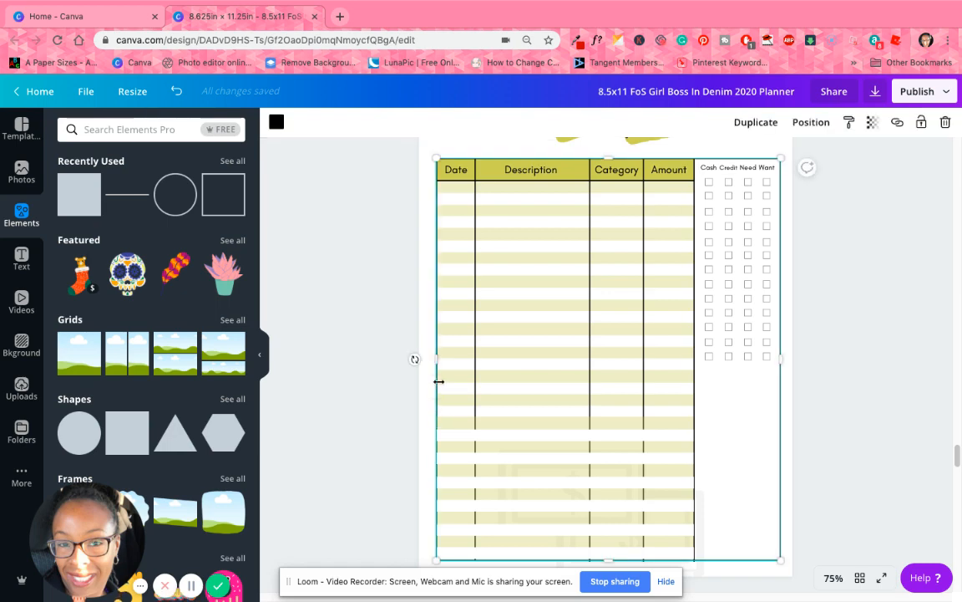
left_click_drag(457, 366, 557, 377)
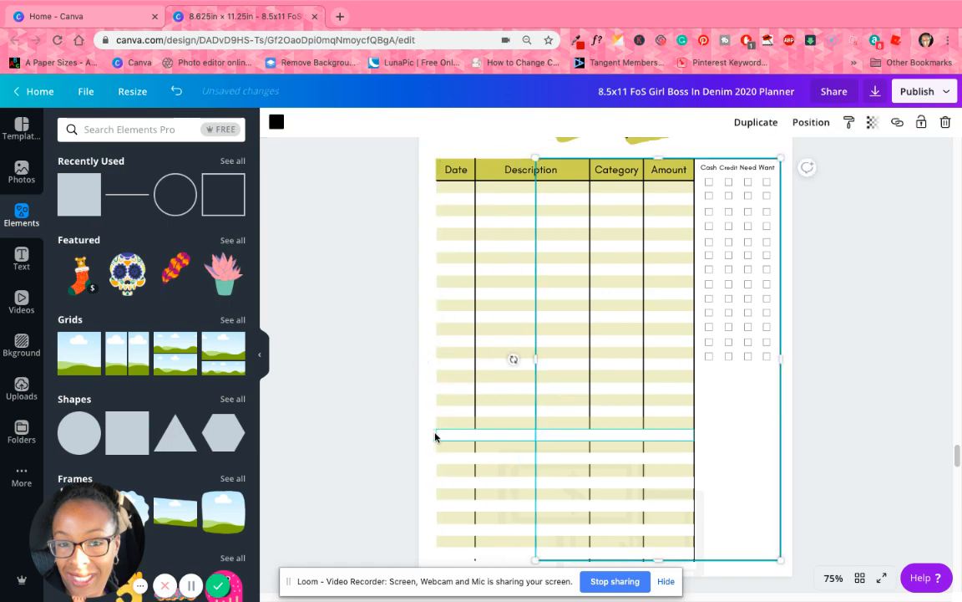
Try to send the multi-selected lower row bands to the back, and undo the reordering
left_click_drag(425, 431, 481, 563)
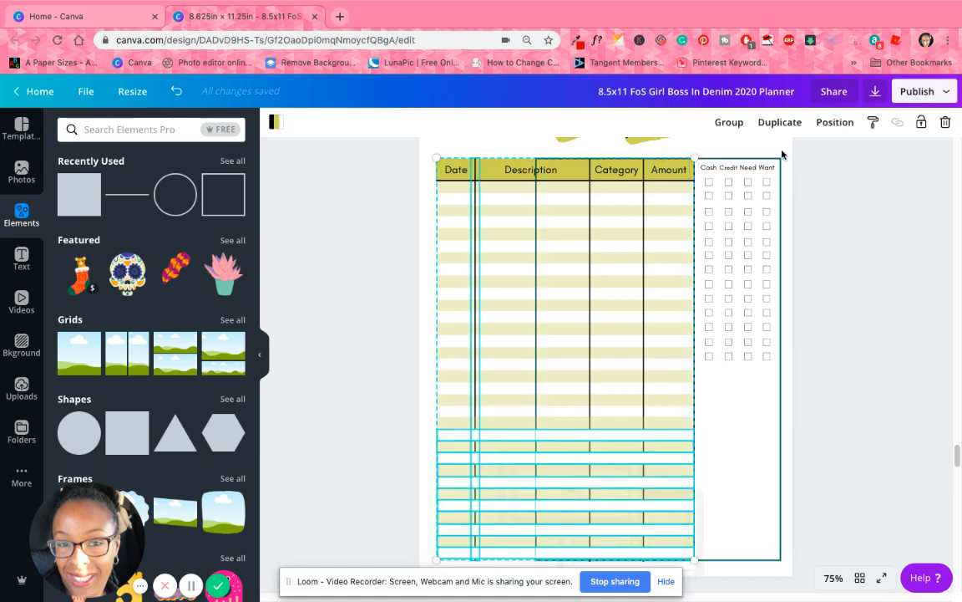
left_click(817, 123)
left_click(777, 182)
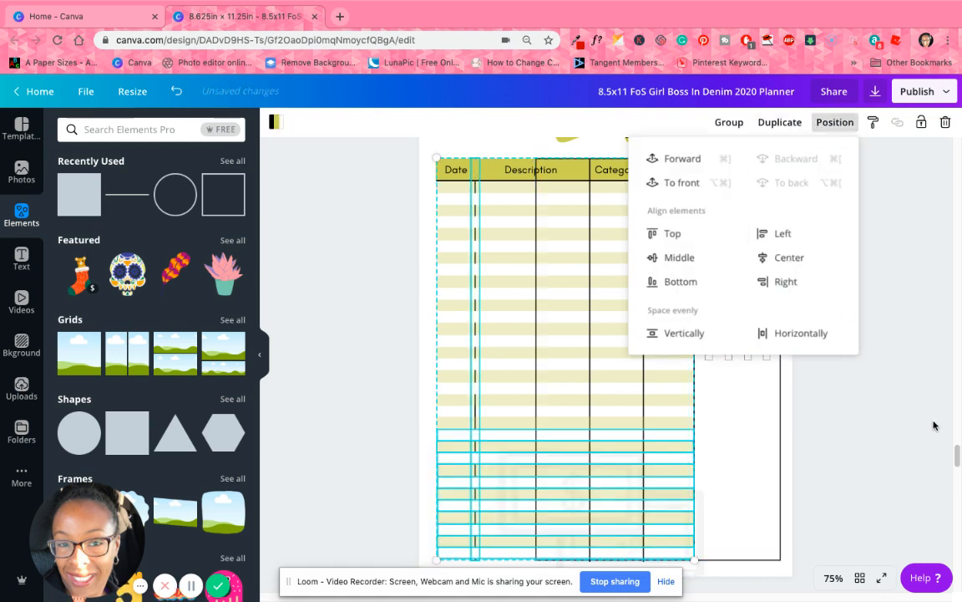
left_click(558, 496)
scroll(458, 454, "down", 1)
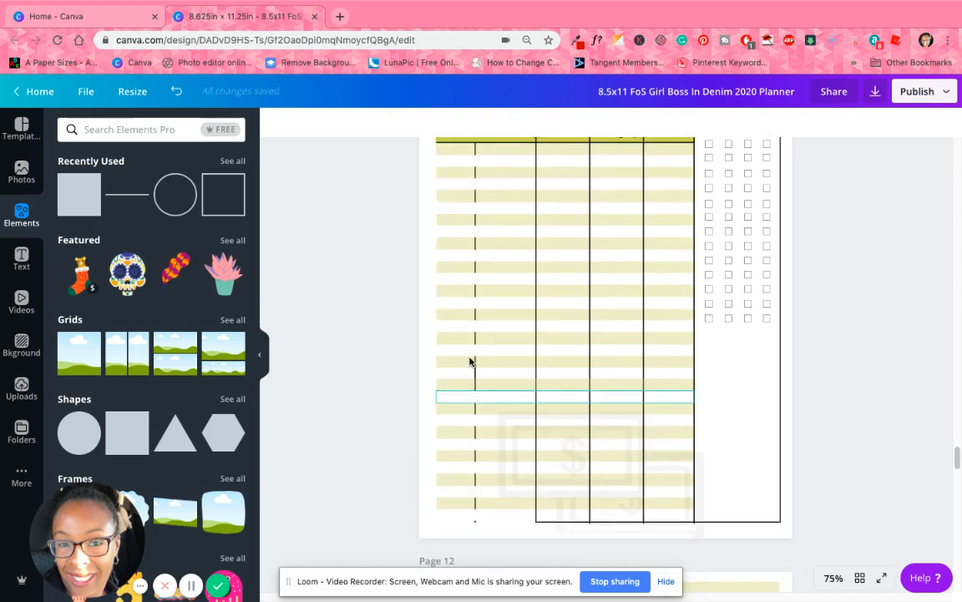
left_click(176, 90)
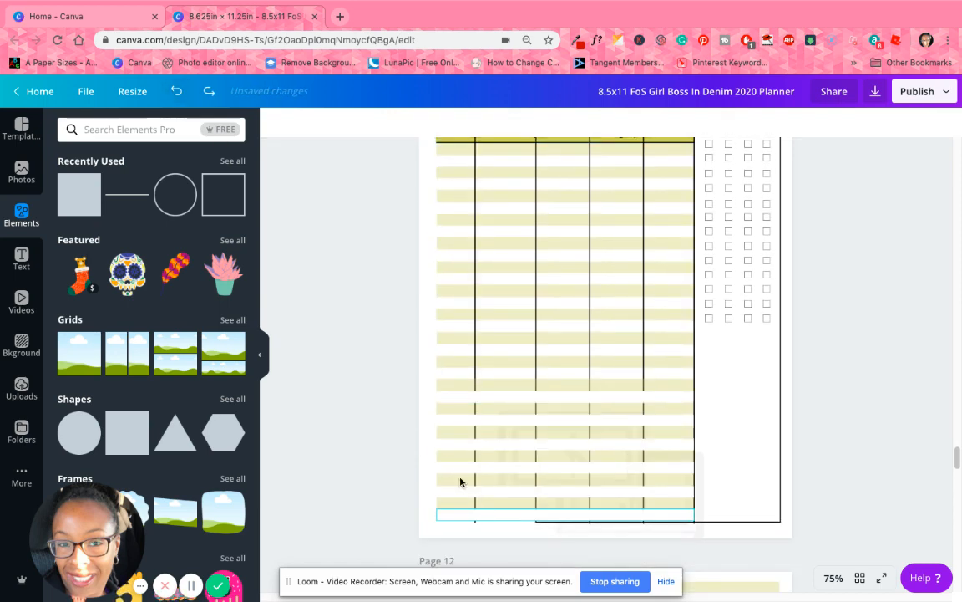
Send the first three white bands of the lower block to the back one at a time, behind the column lines
left_click(455, 402)
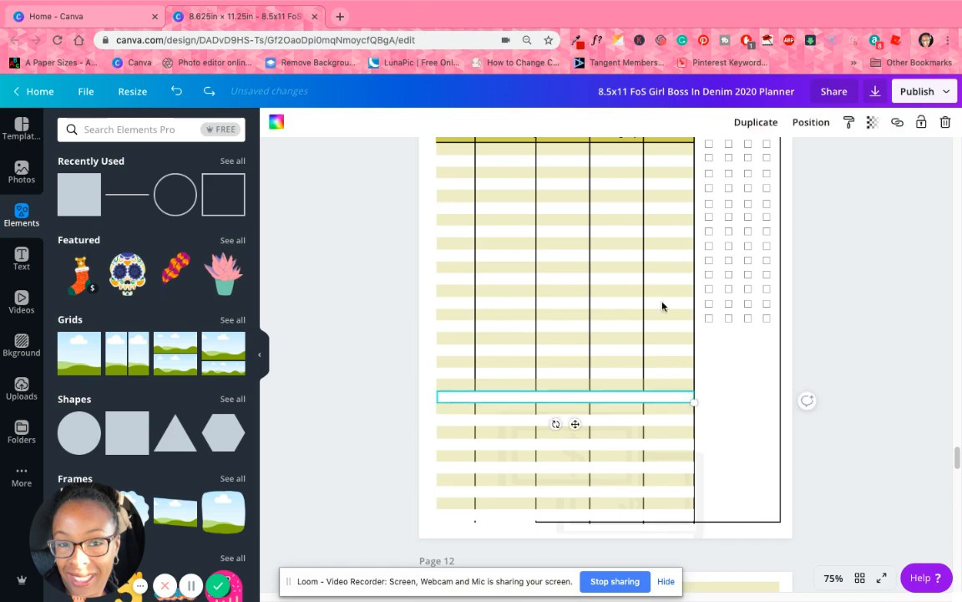
left_click(812, 122)
left_click(768, 182)
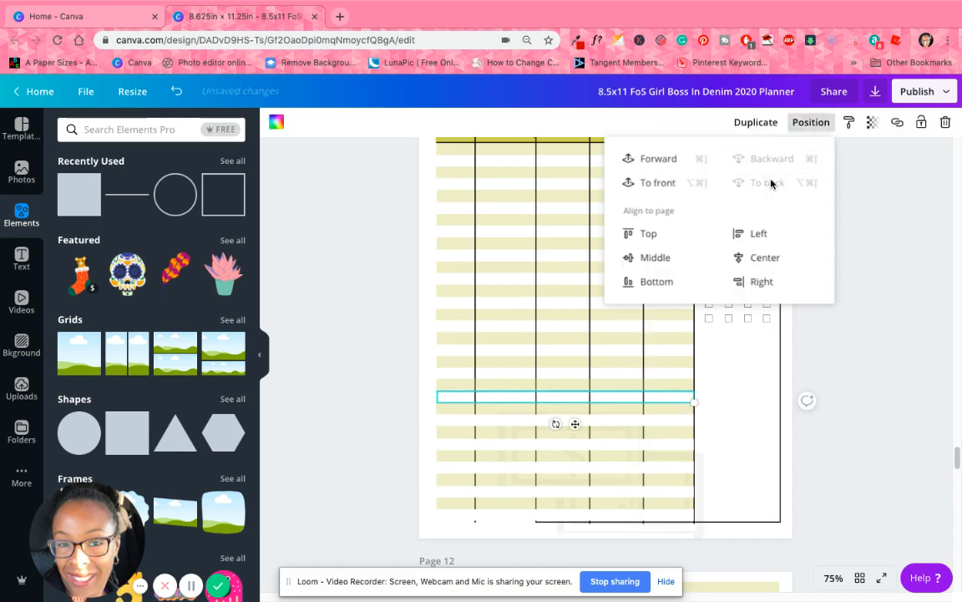
left_click(463, 427)
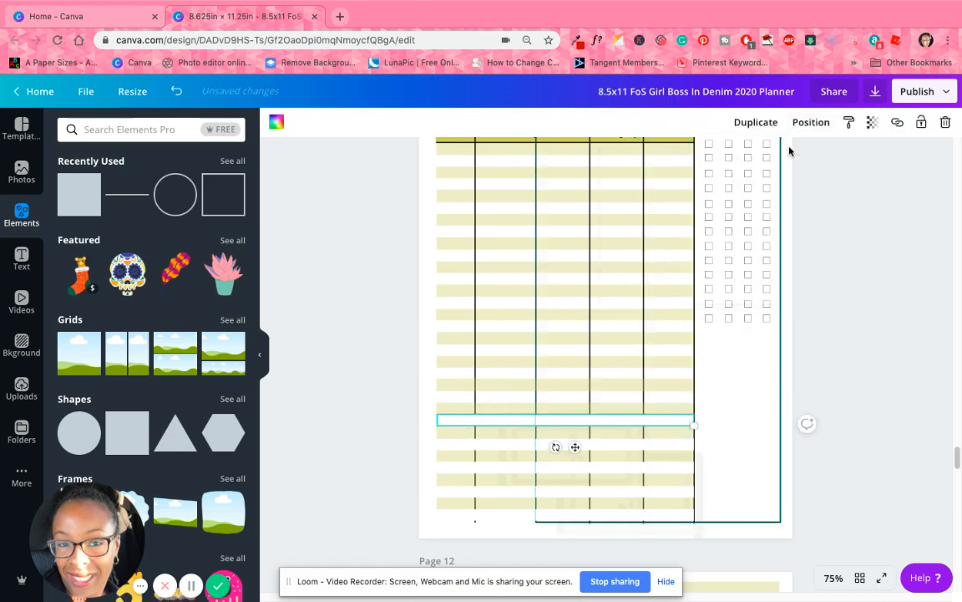
left_click(812, 122)
left_click(784, 183)
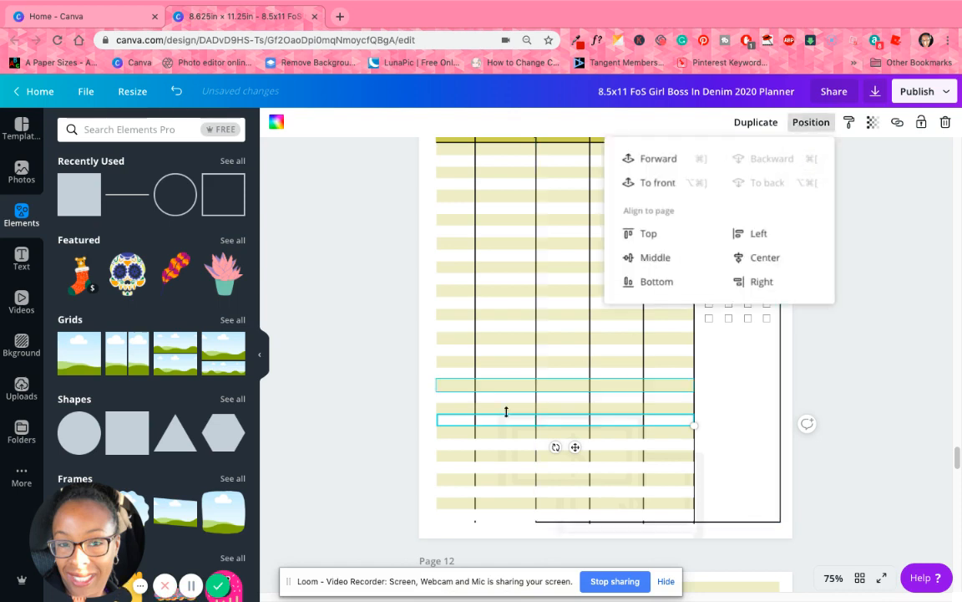
left_click(471, 447)
left_click(811, 122)
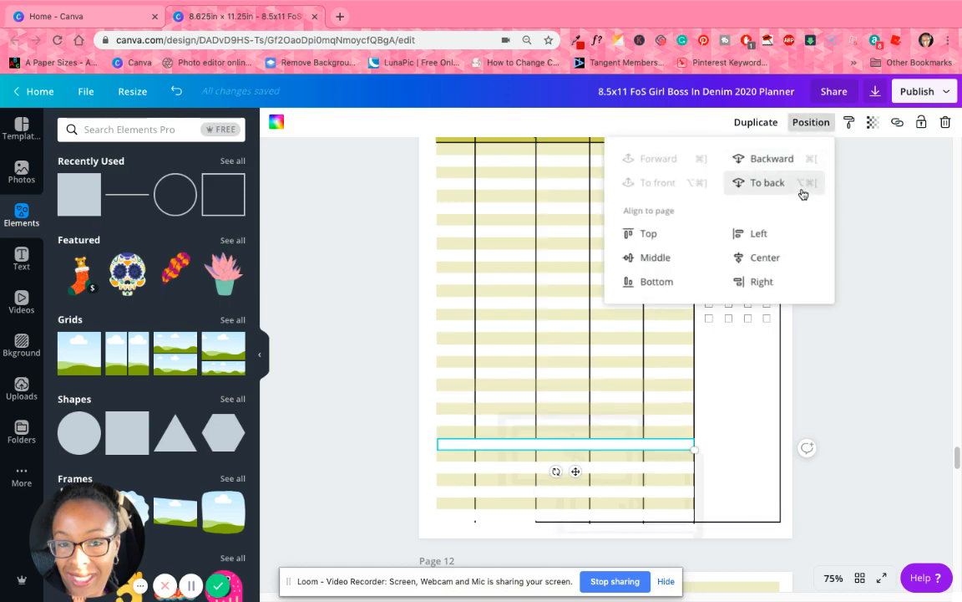
left_click(786, 182)
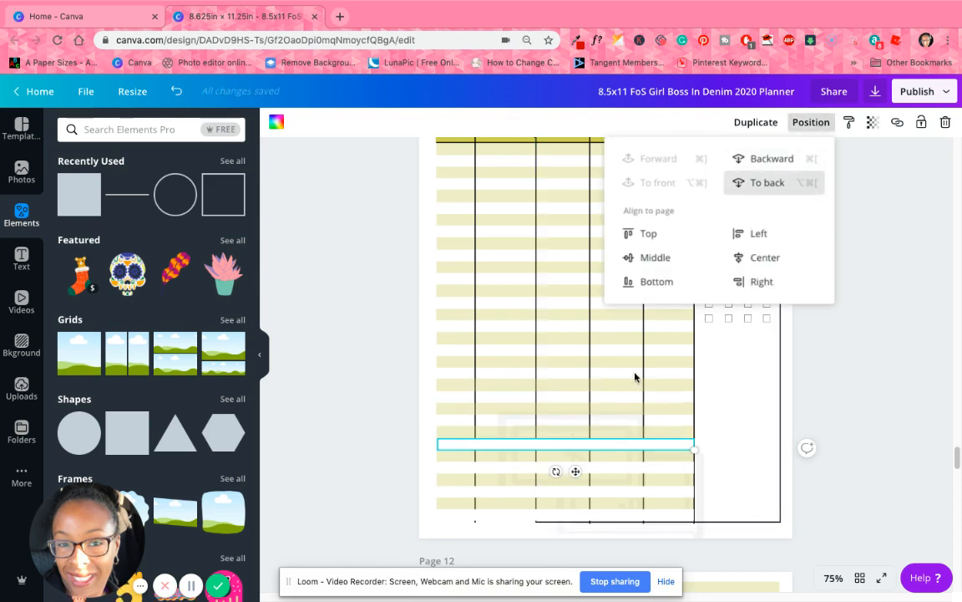
Send the remaining white bands of the lower block to the back one at a time, behind the column lines
left_click(807, 122)
left_click(789, 182)
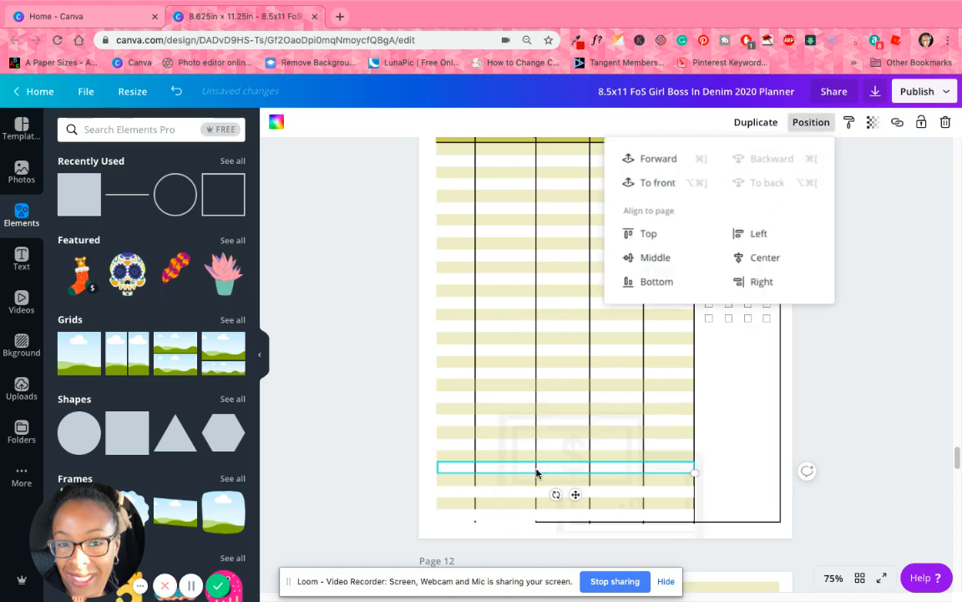
left_click(493, 491)
left_click(815, 126)
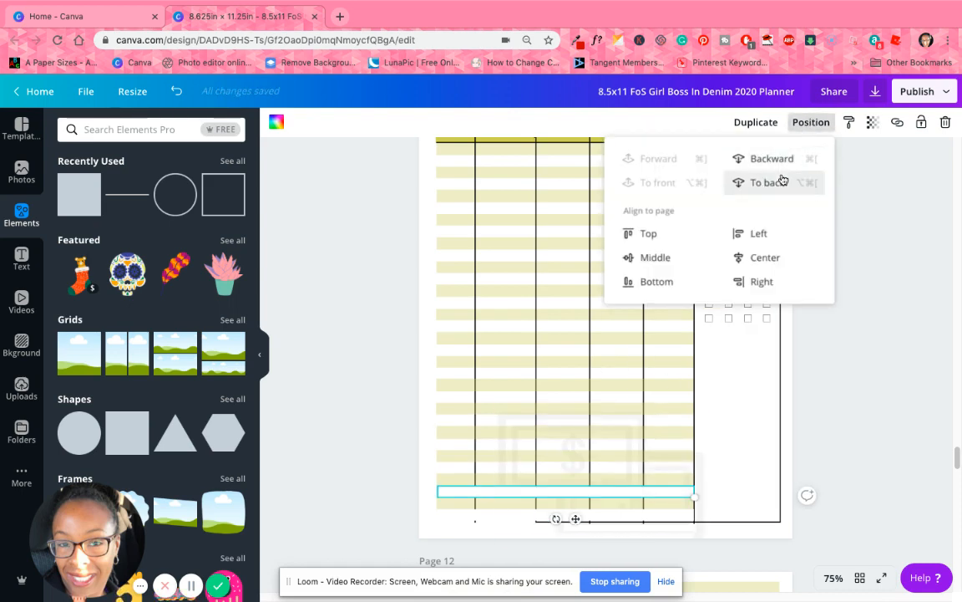
left_click(784, 182)
left_click(457, 517)
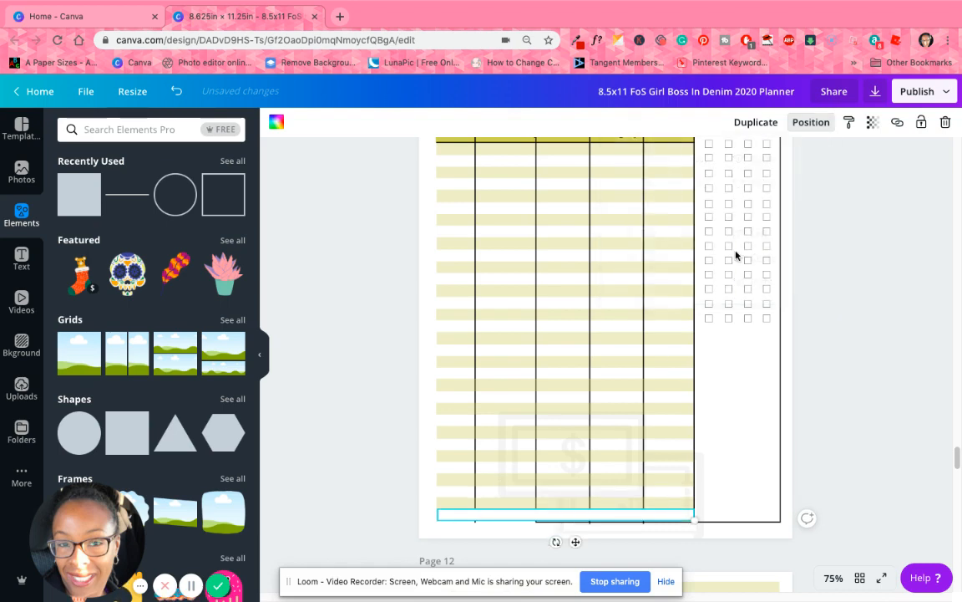
left_click(807, 123)
left_click(781, 183)
Stretch the left edge of the tracker's outer frame out to the left ends of the row bands, making it 8 wide
left_click(737, 392)
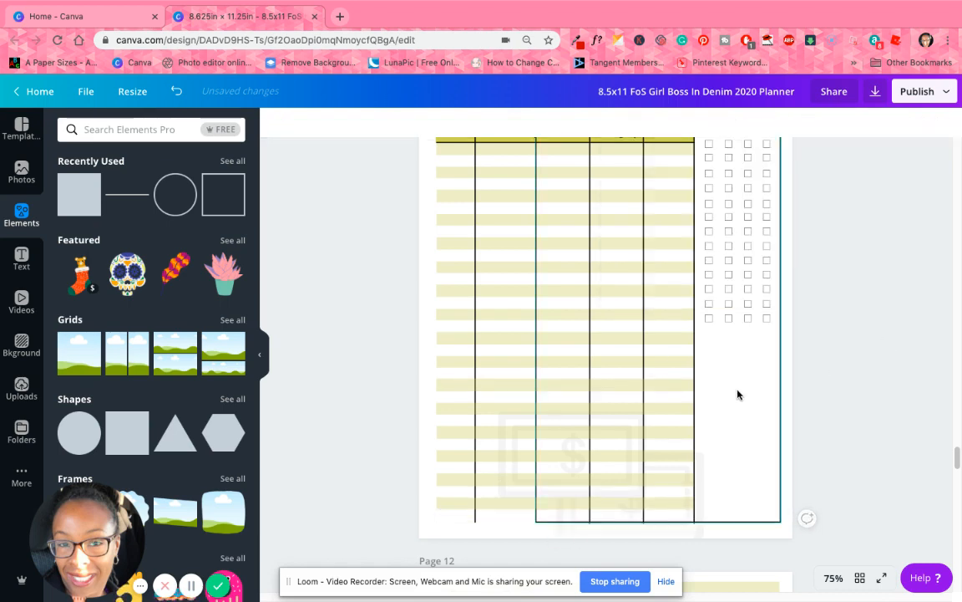
left_click_drag(533, 320, 433, 320)
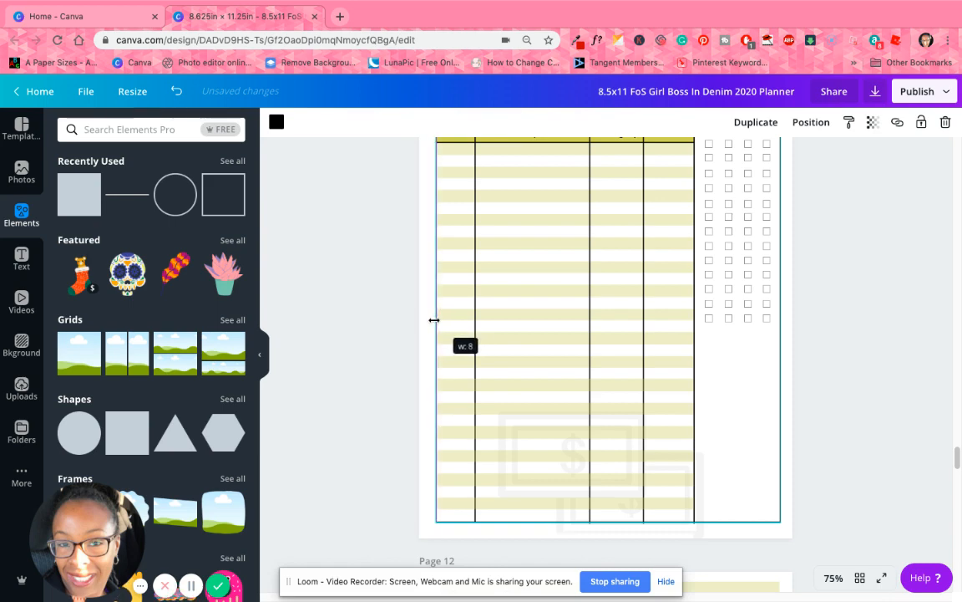
left_click(914, 412)
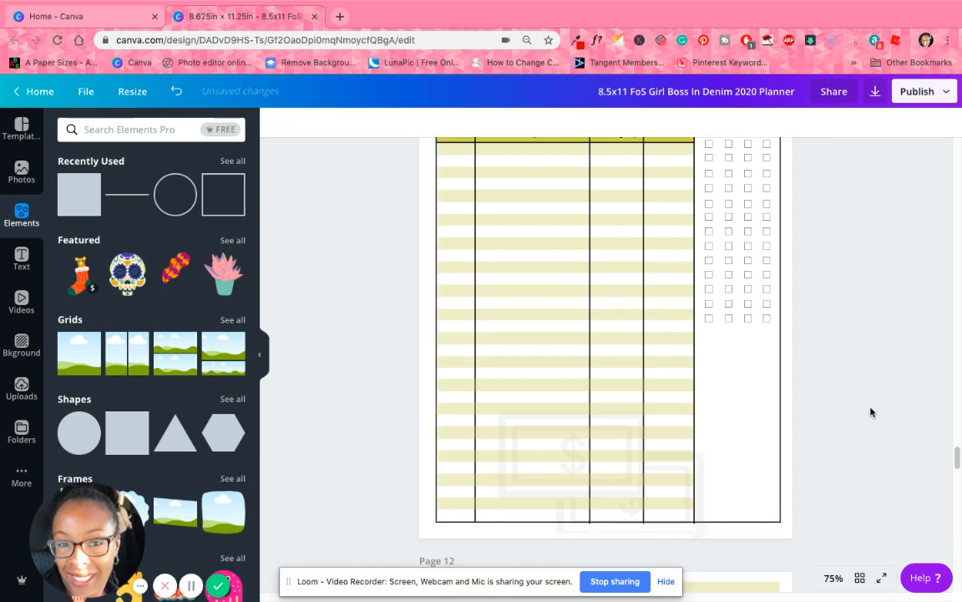
Select the vertical column line along the right side of the Description column
left_click(590, 518)
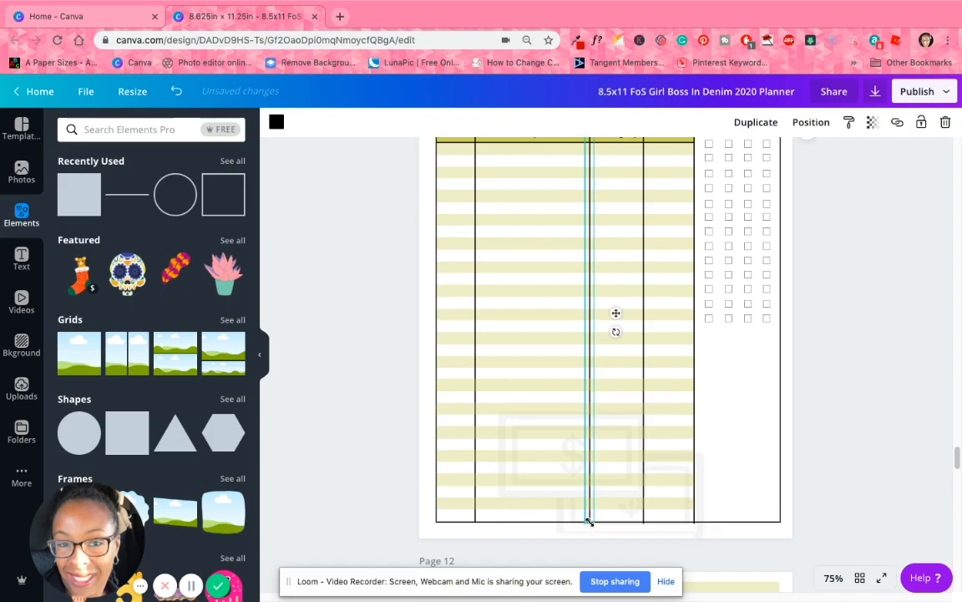